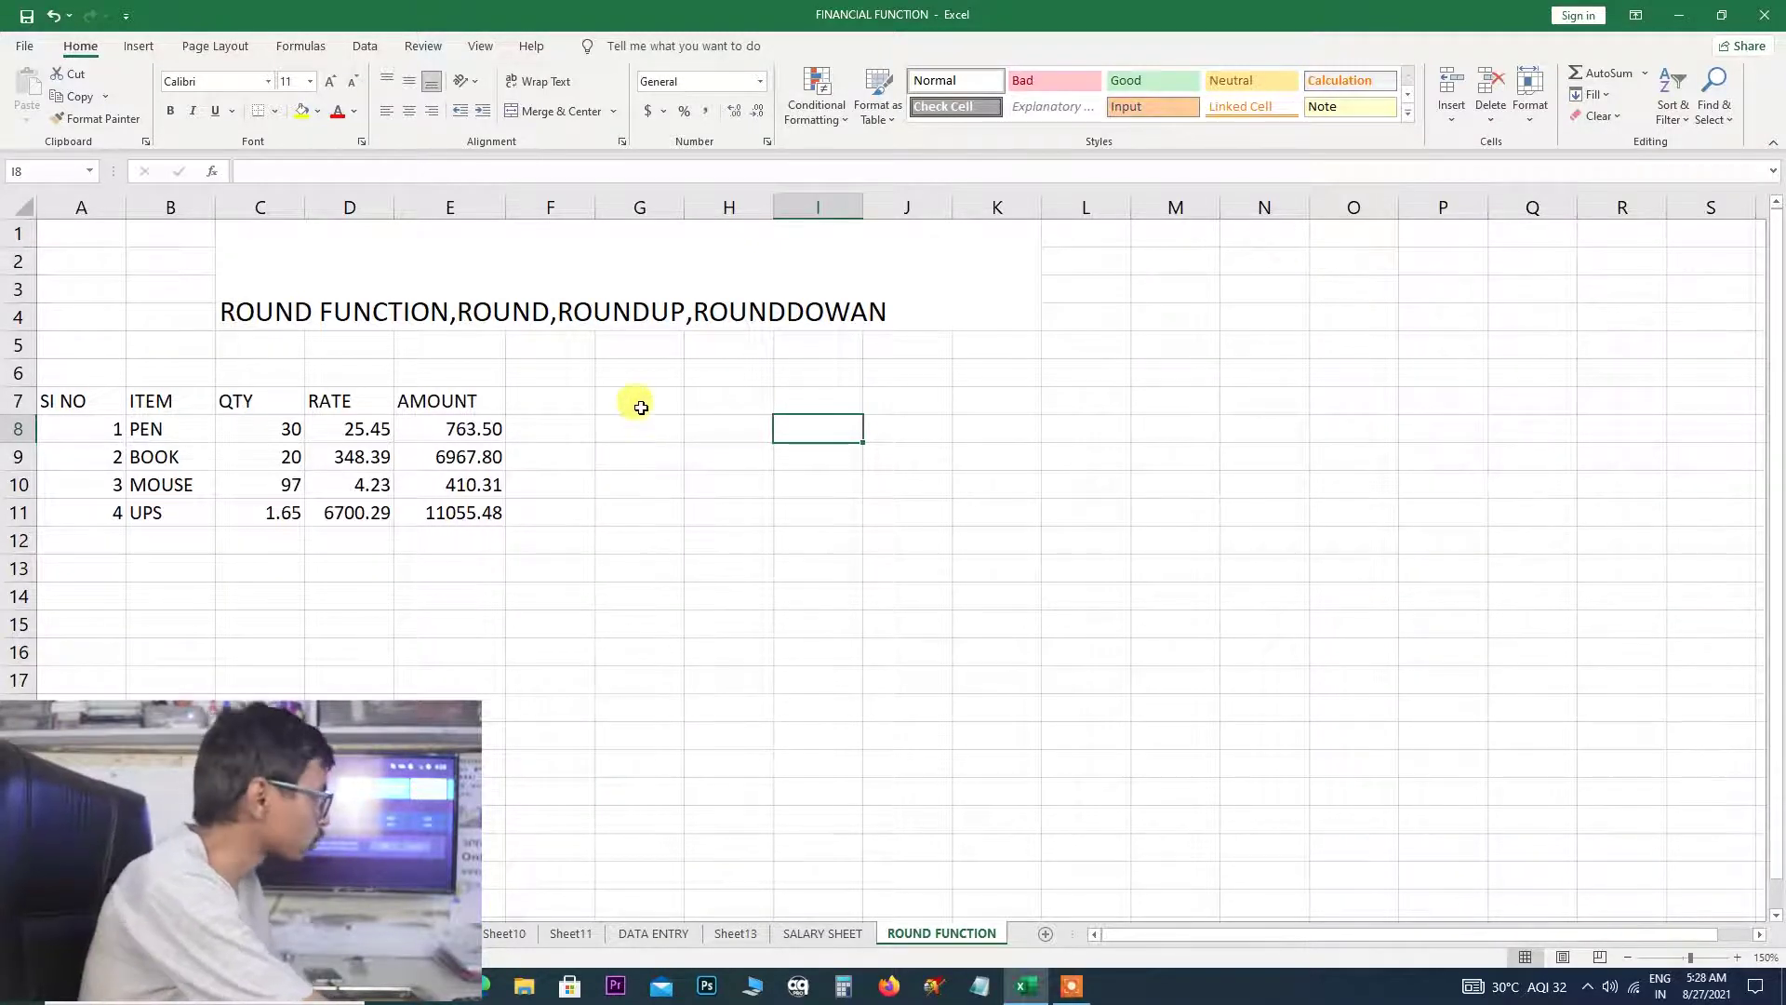
# Enter the sample amounts RS.10.49, RS.10.51 and RS.11.99 in G8, G9 and G10
pyautogui.click(642, 423)
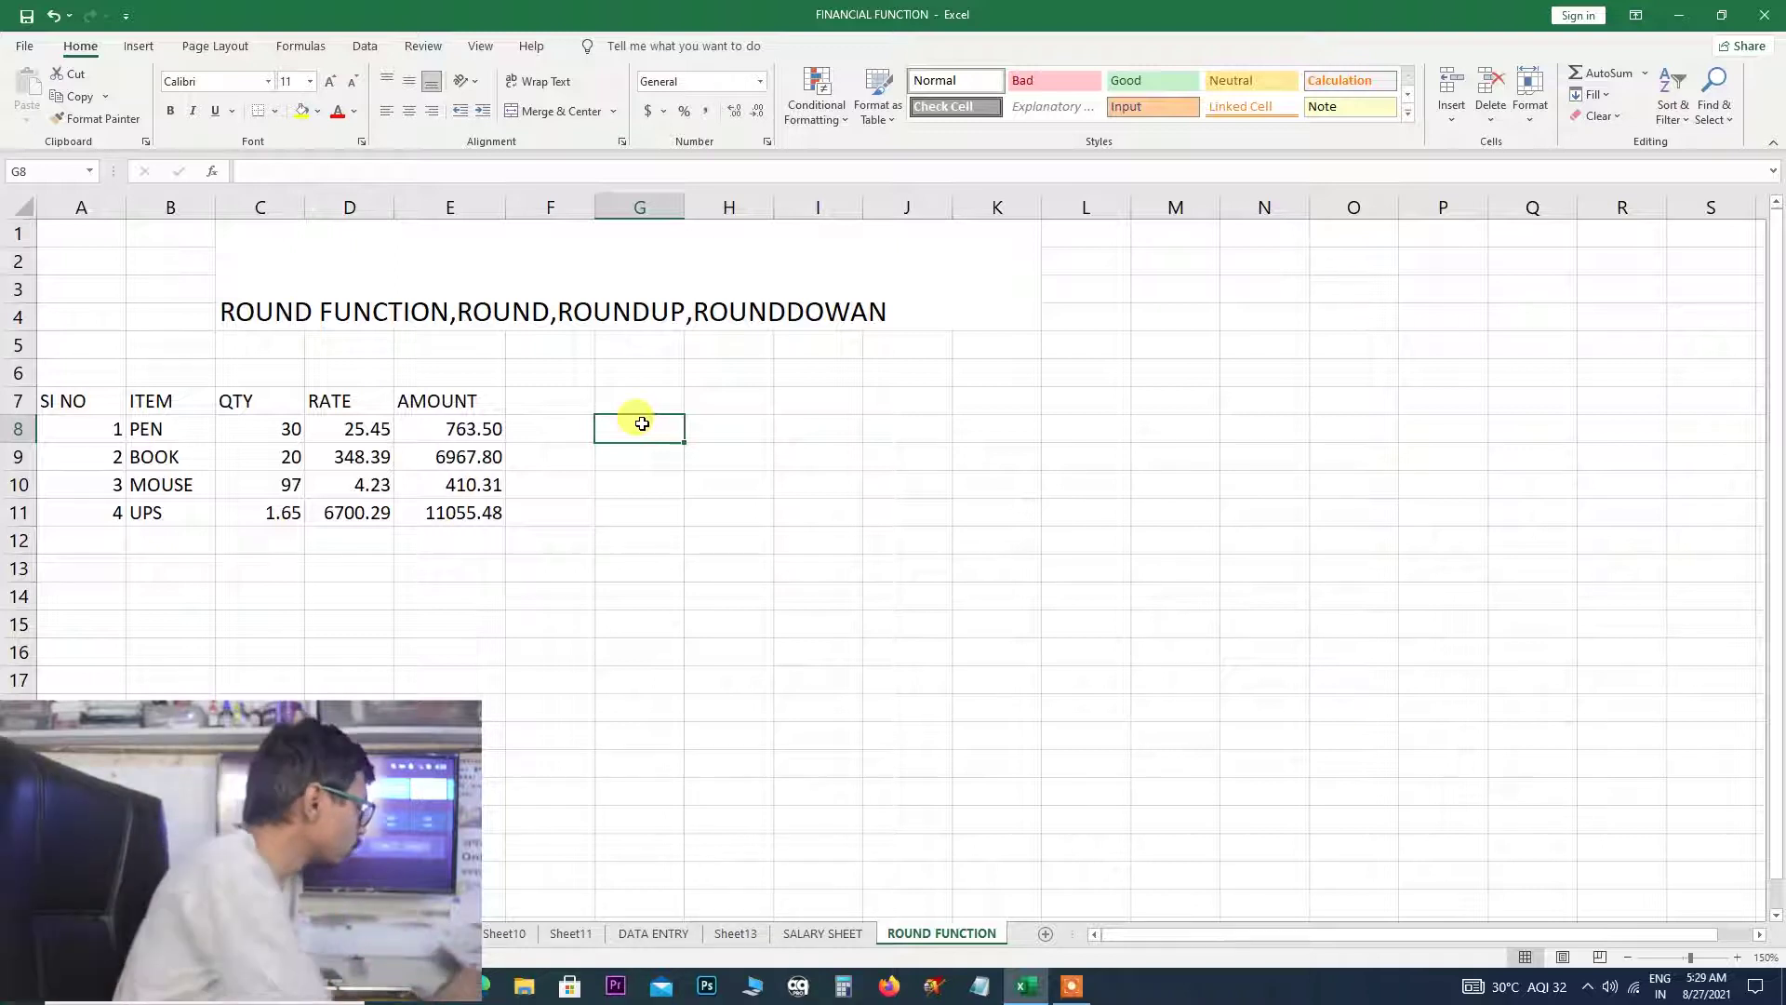
pyautogui.write('RS.')
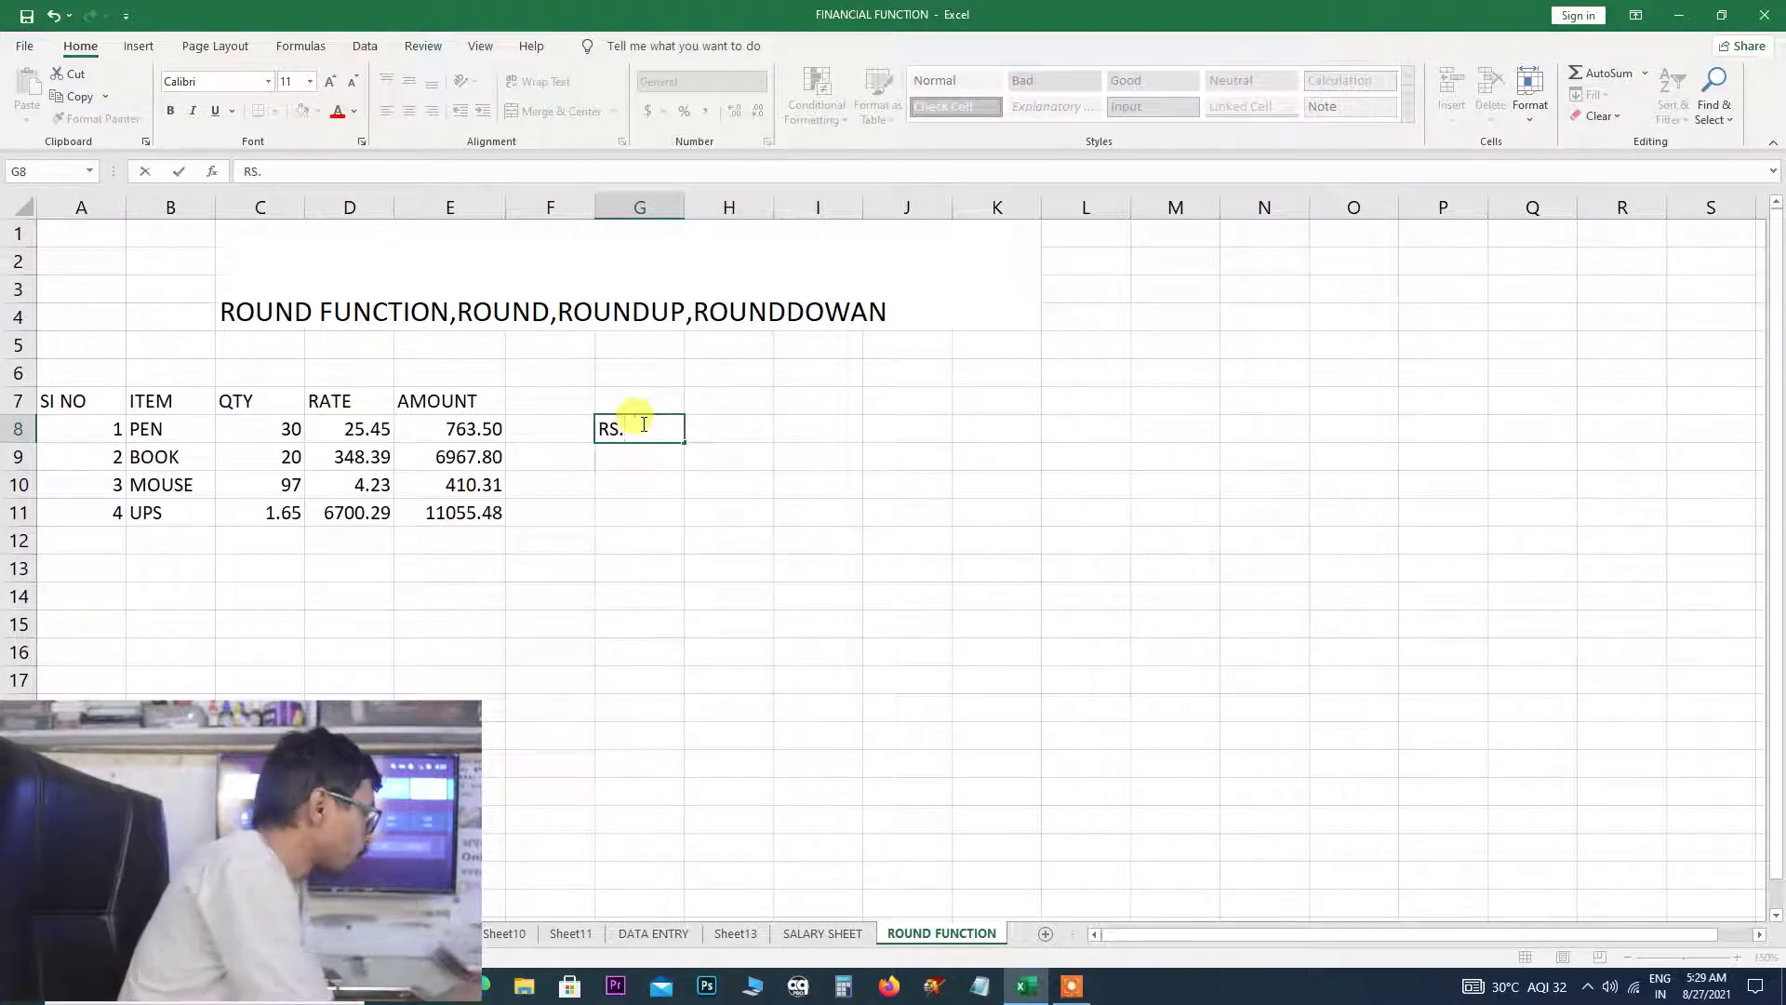
pyautogui.write('10.49')
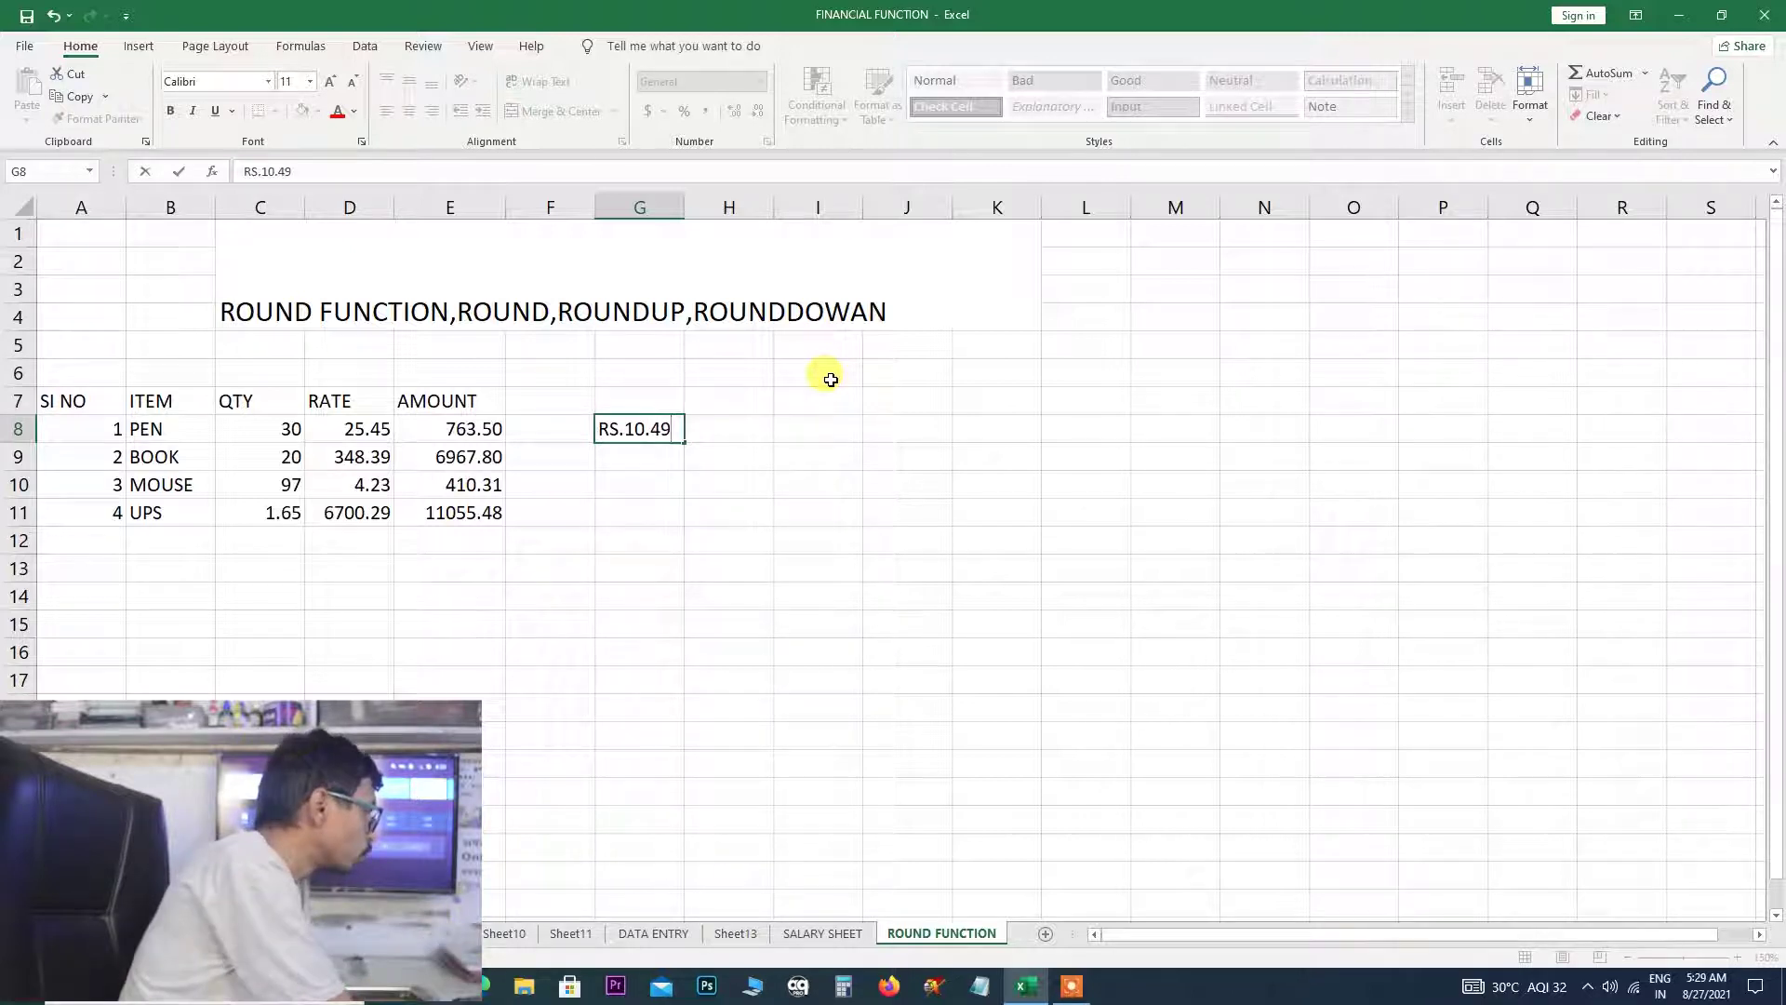
pyautogui.click(632, 459)
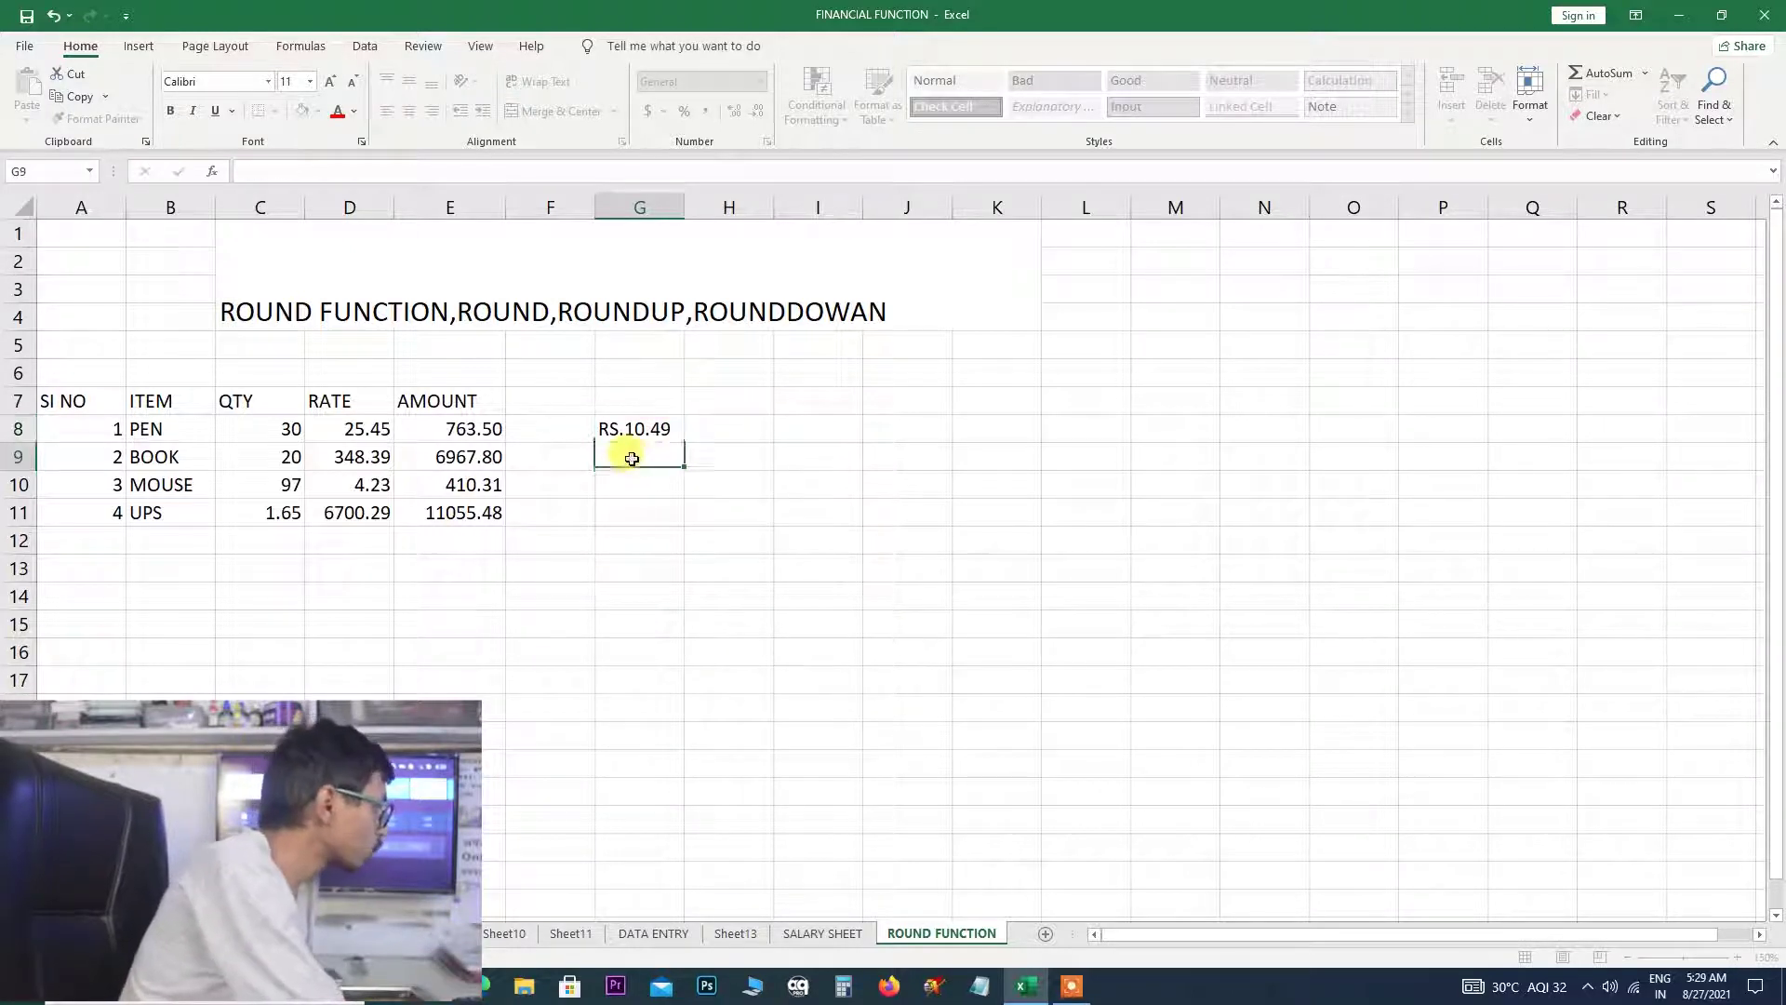
pyautogui.write('RS.10.51')
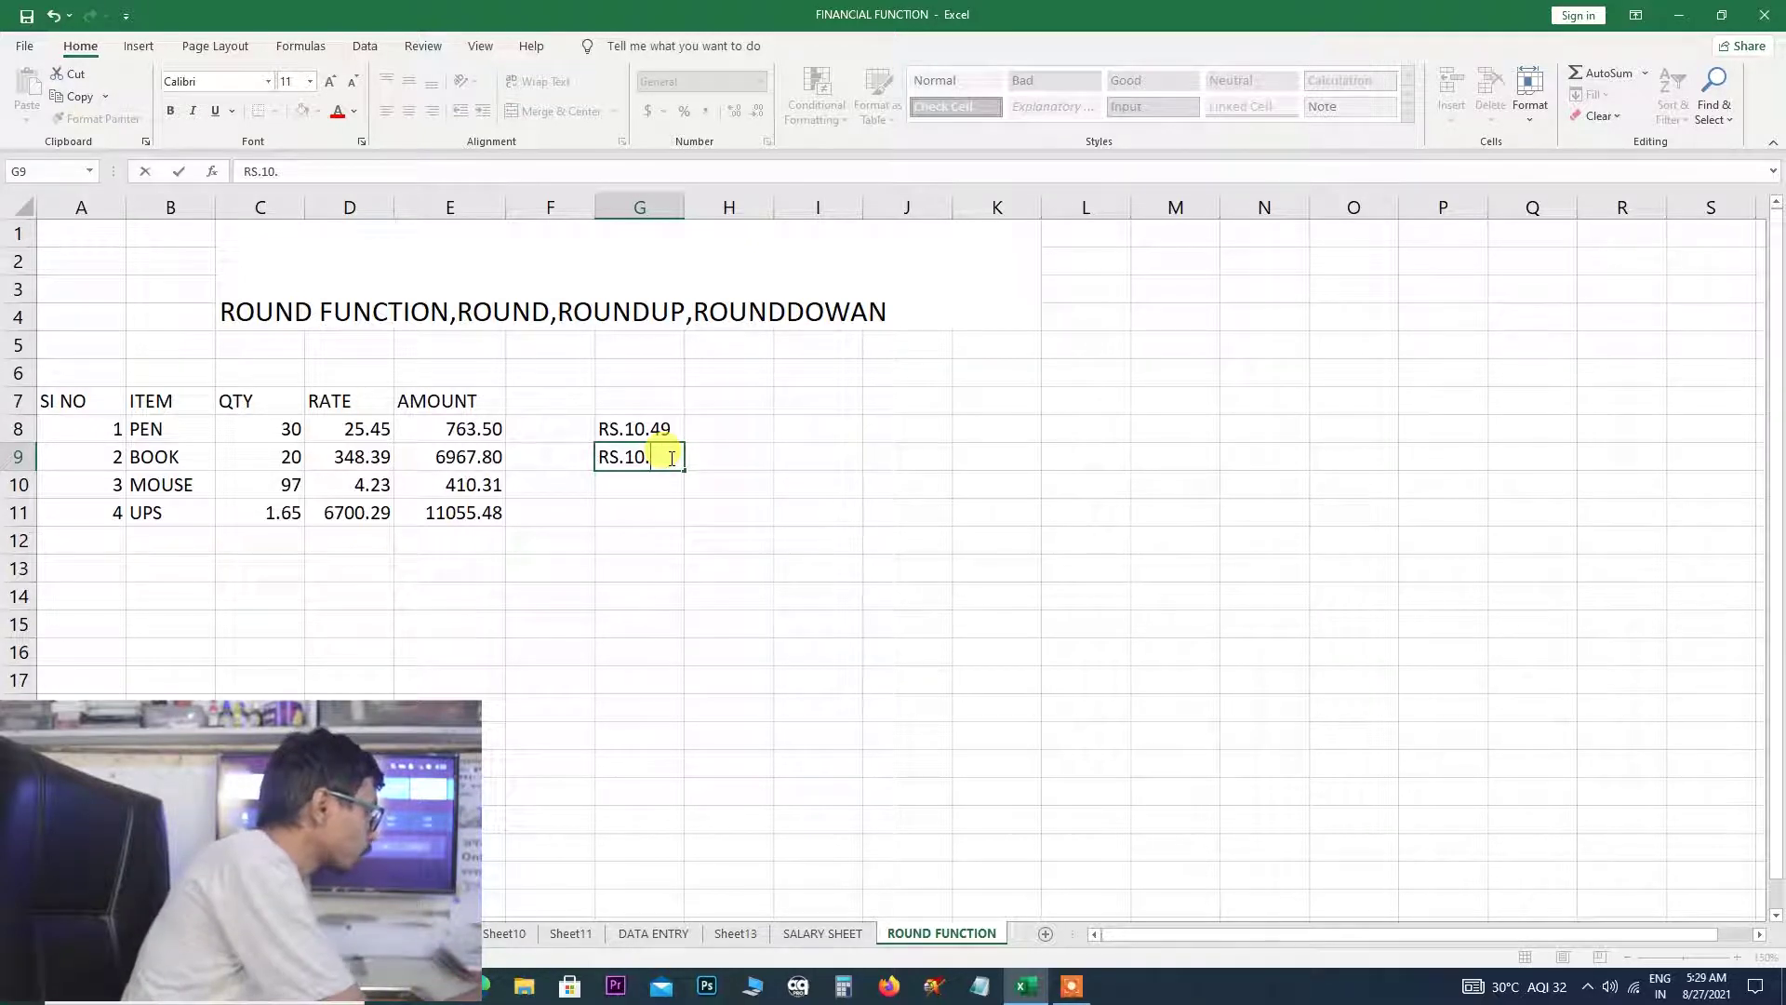
pyautogui.click(628, 486)
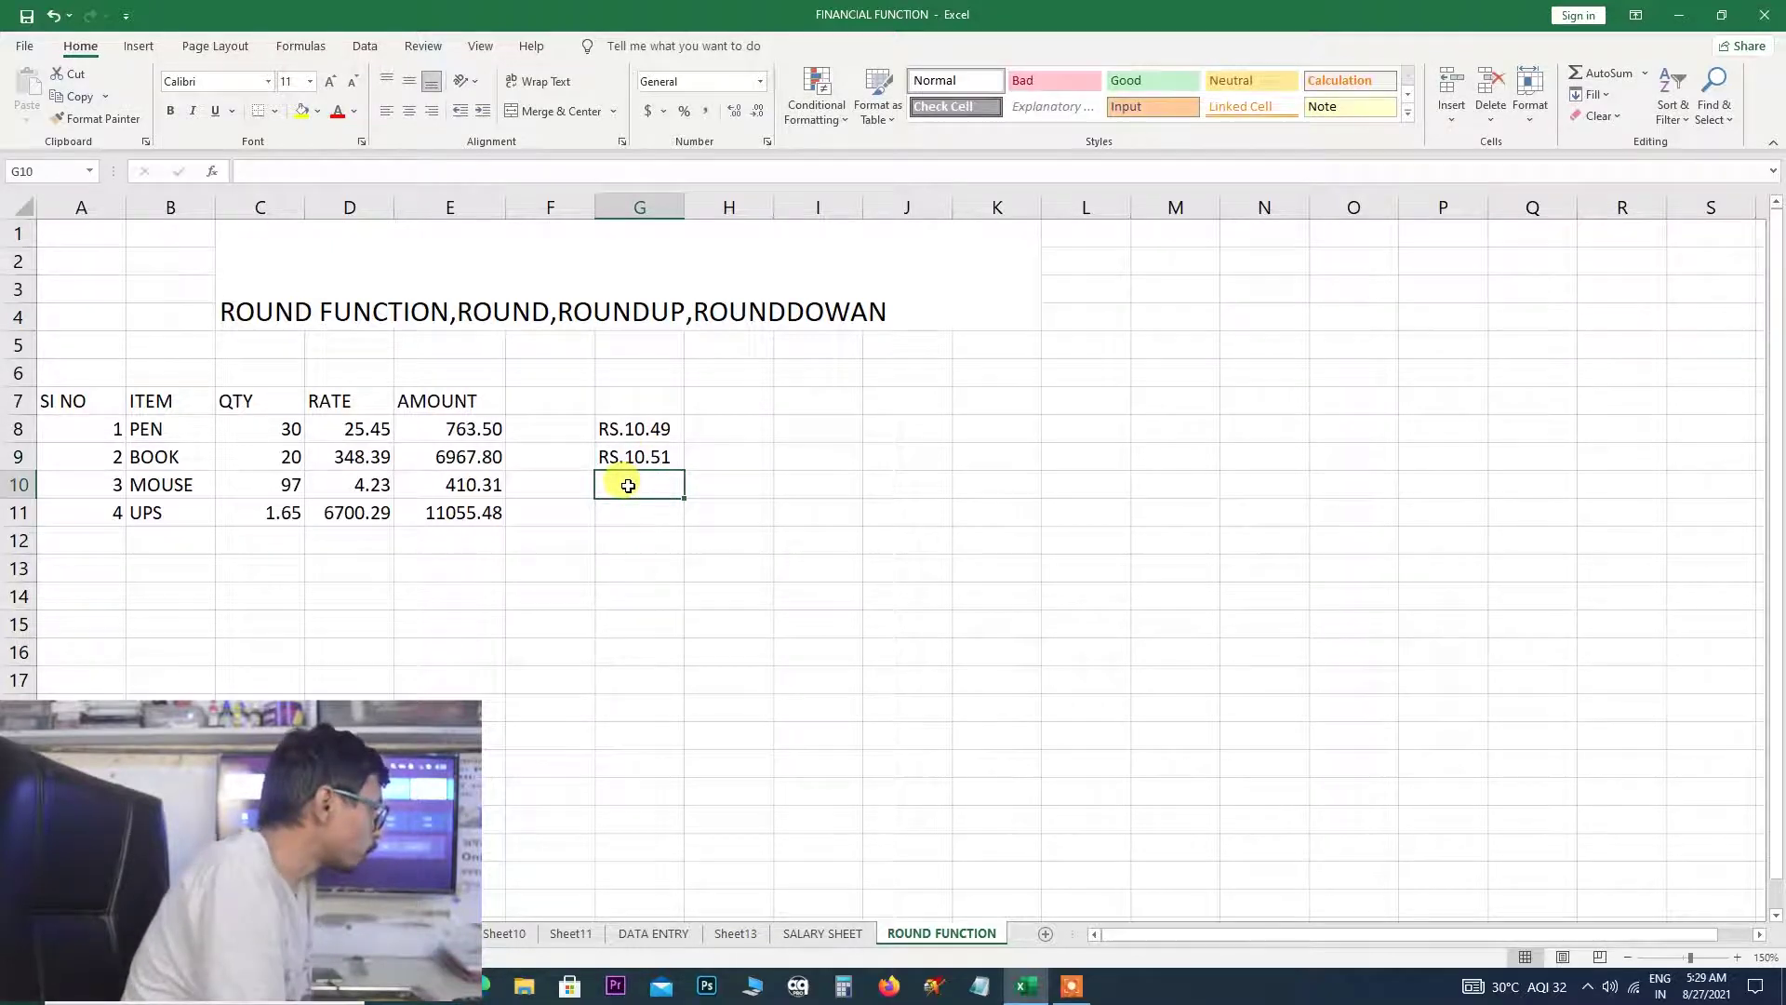
pyautogui.write('RS')
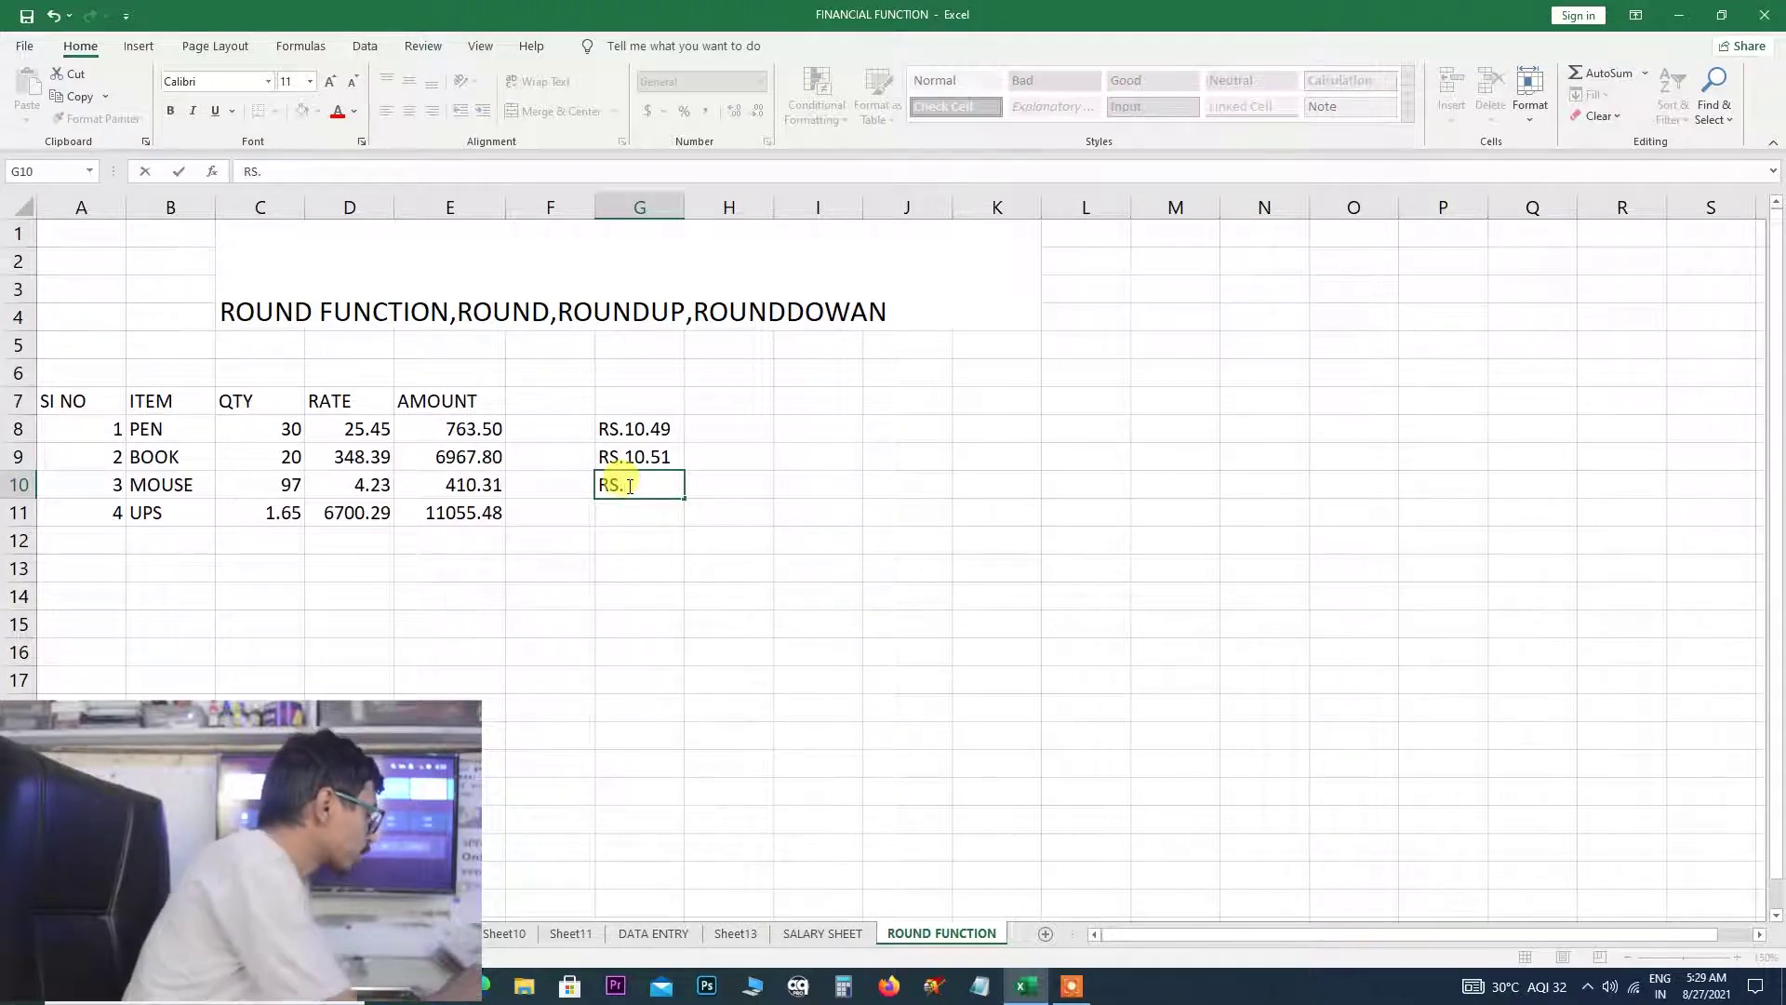
pyautogui.write('.99')
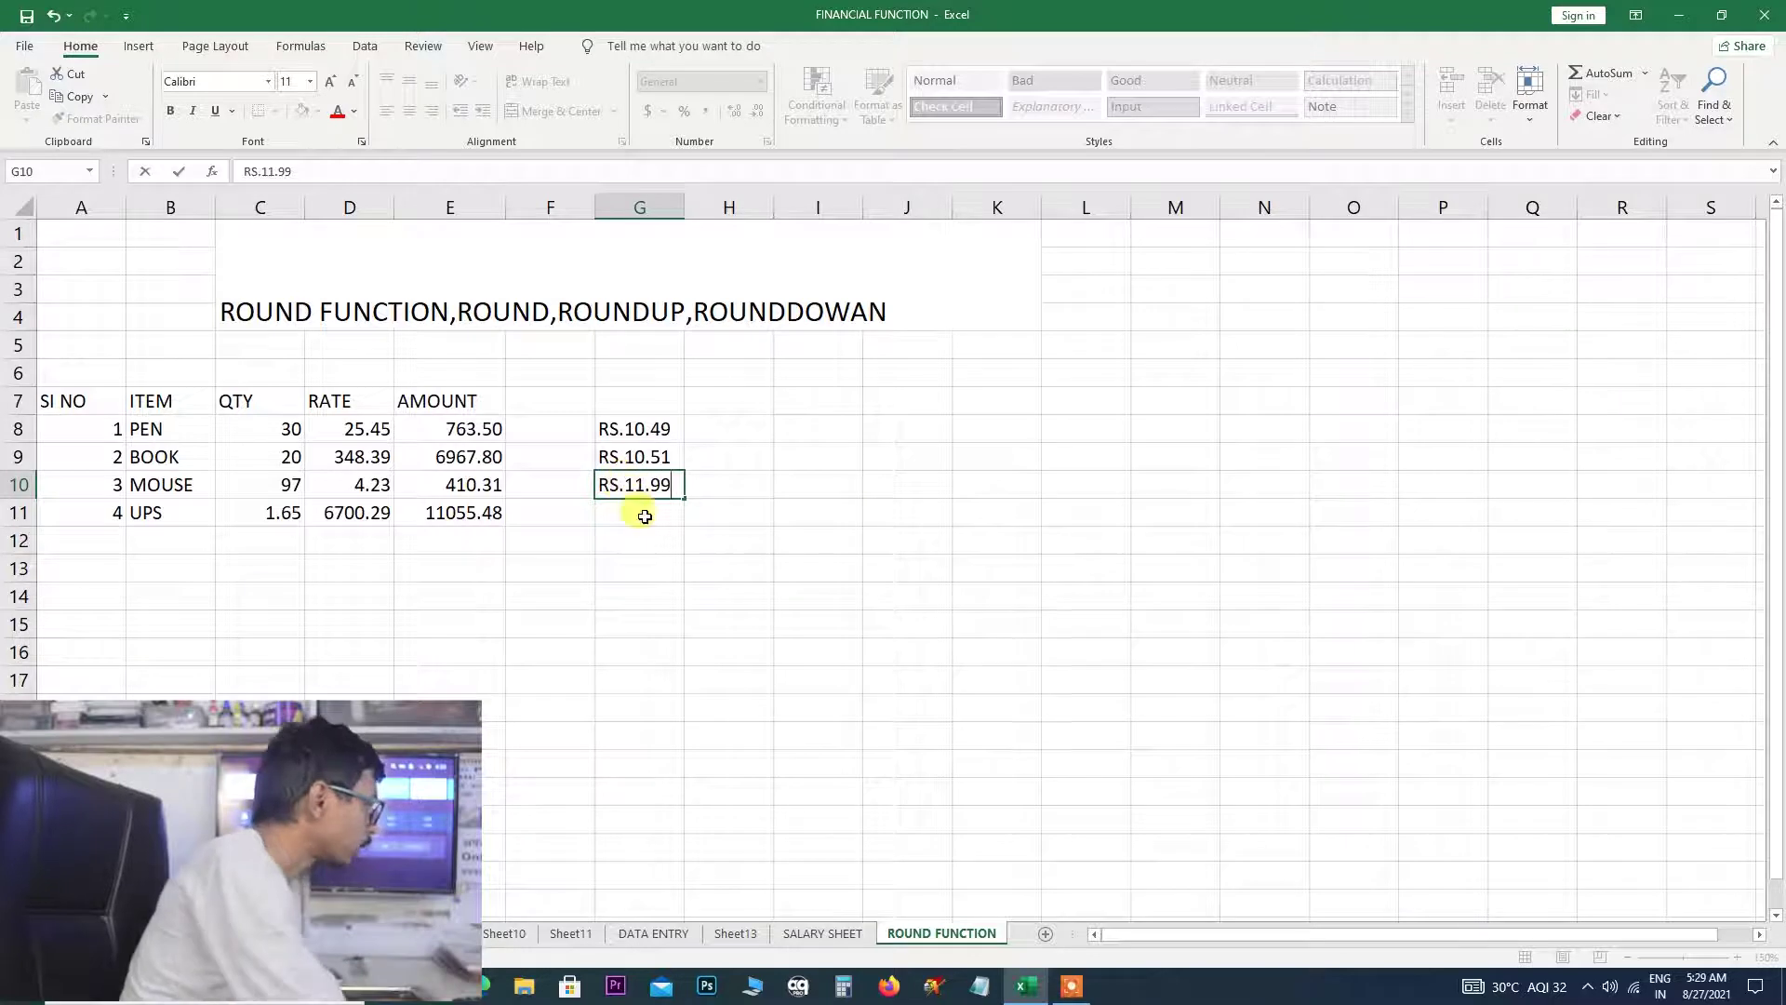
pyautogui.click(638, 511)
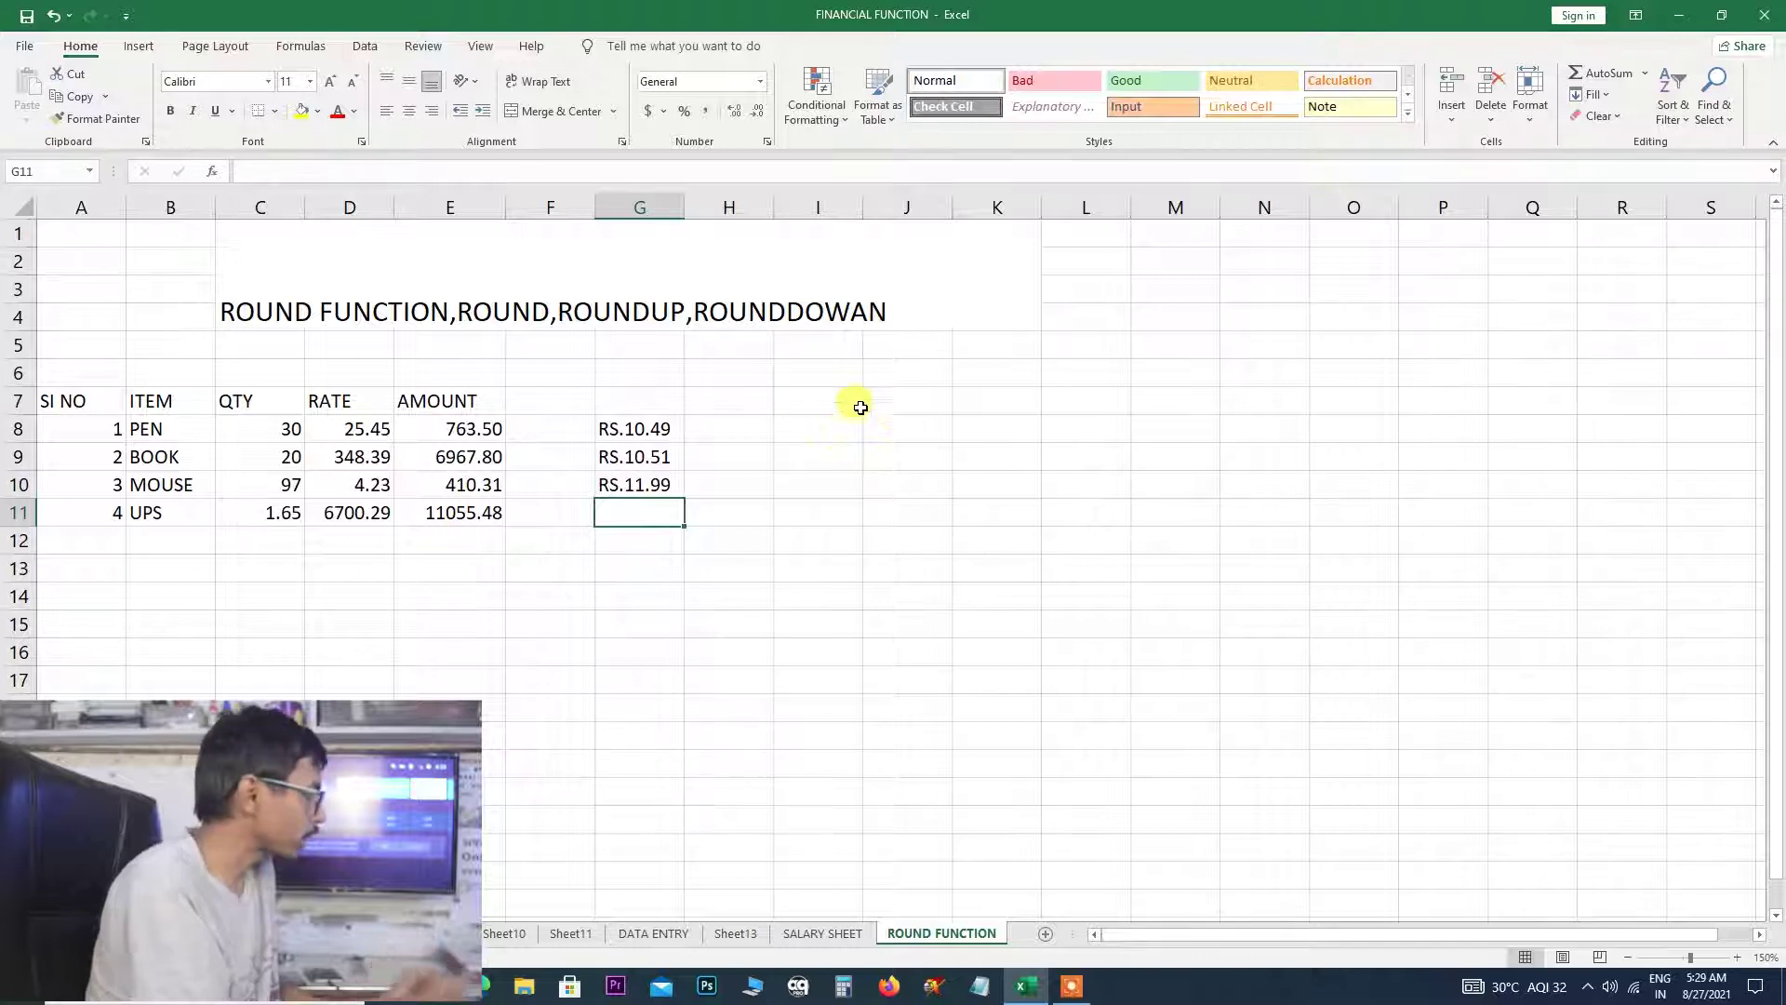
pyautogui.click(1735, 958)
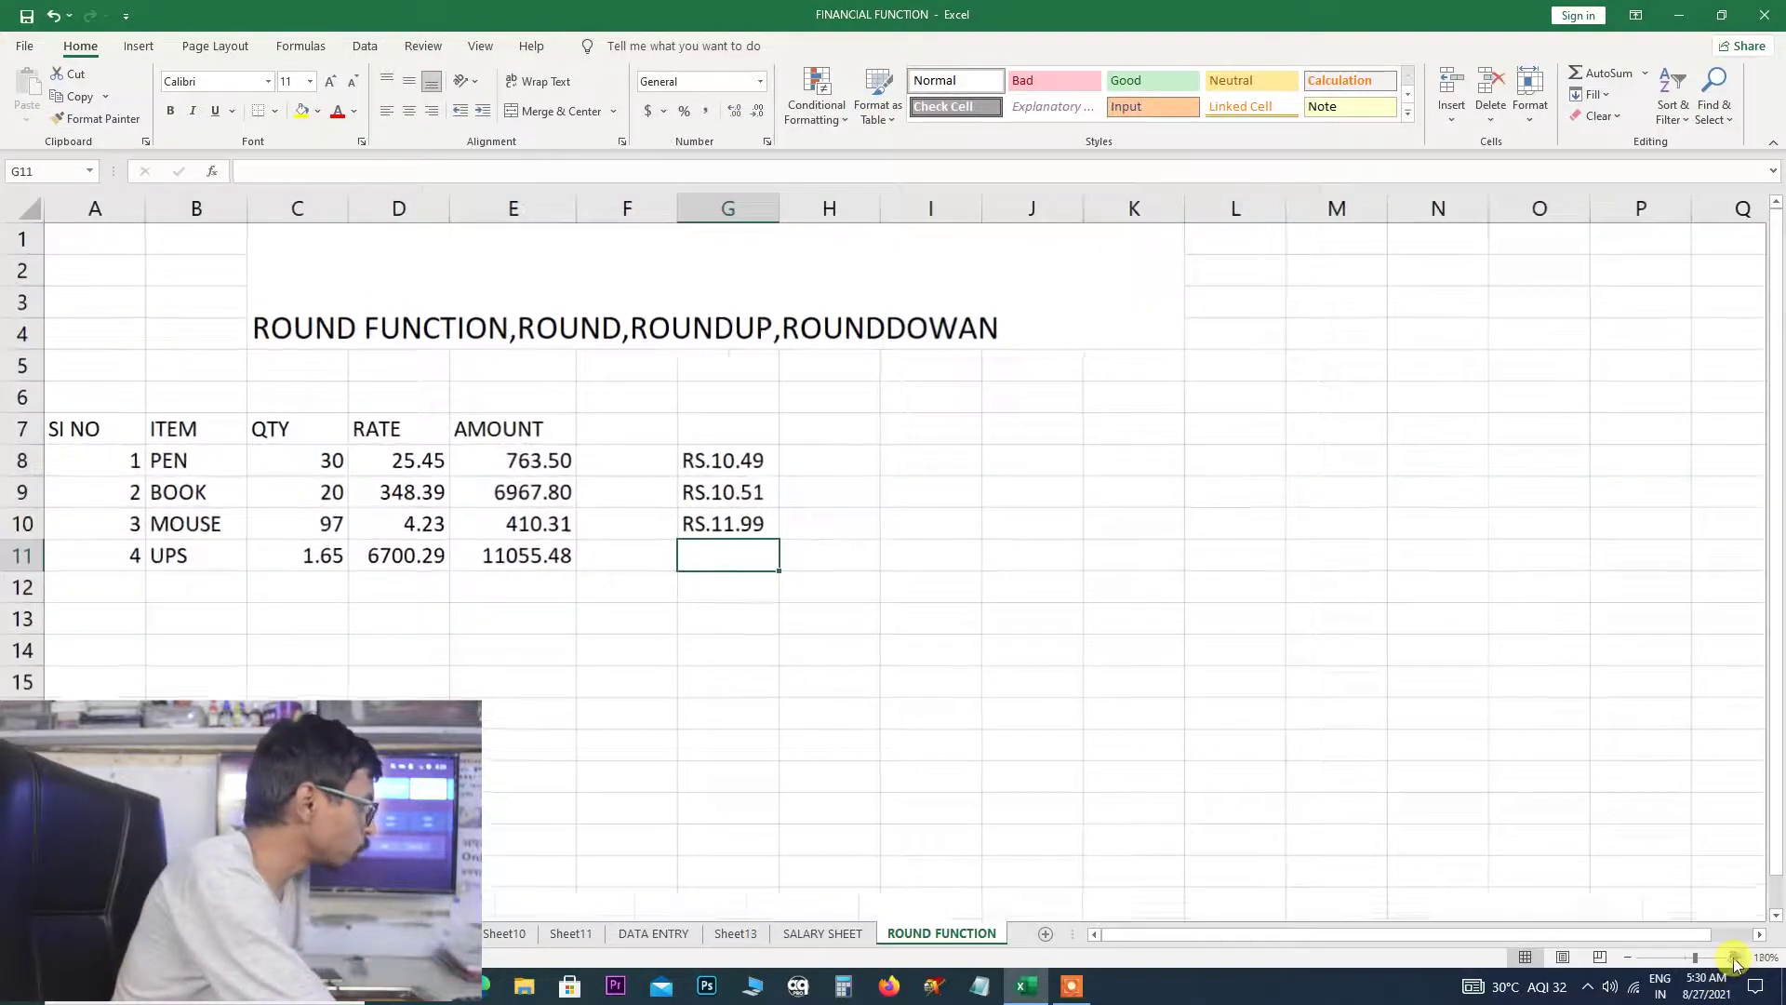
pyautogui.click(1735, 958)
pyautogui.click(1736, 958)
pyautogui.click(1736, 958)
pyautogui.click(1736, 958)
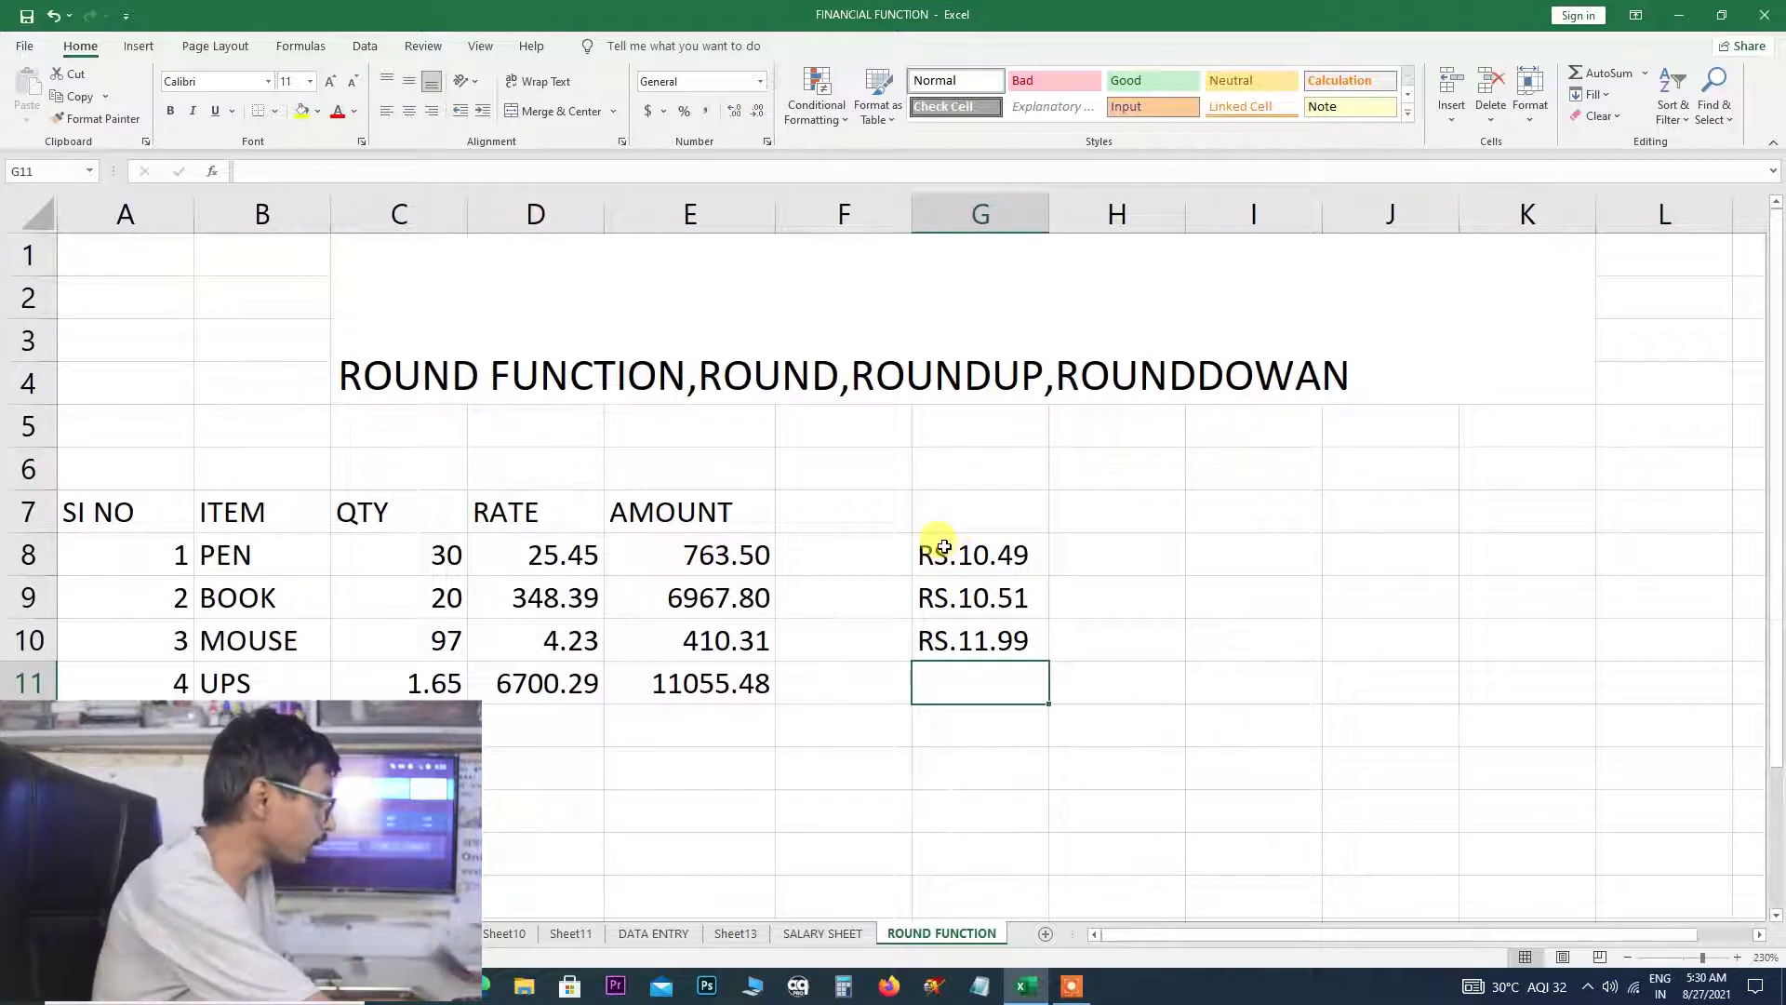
pyautogui.click(943, 547)
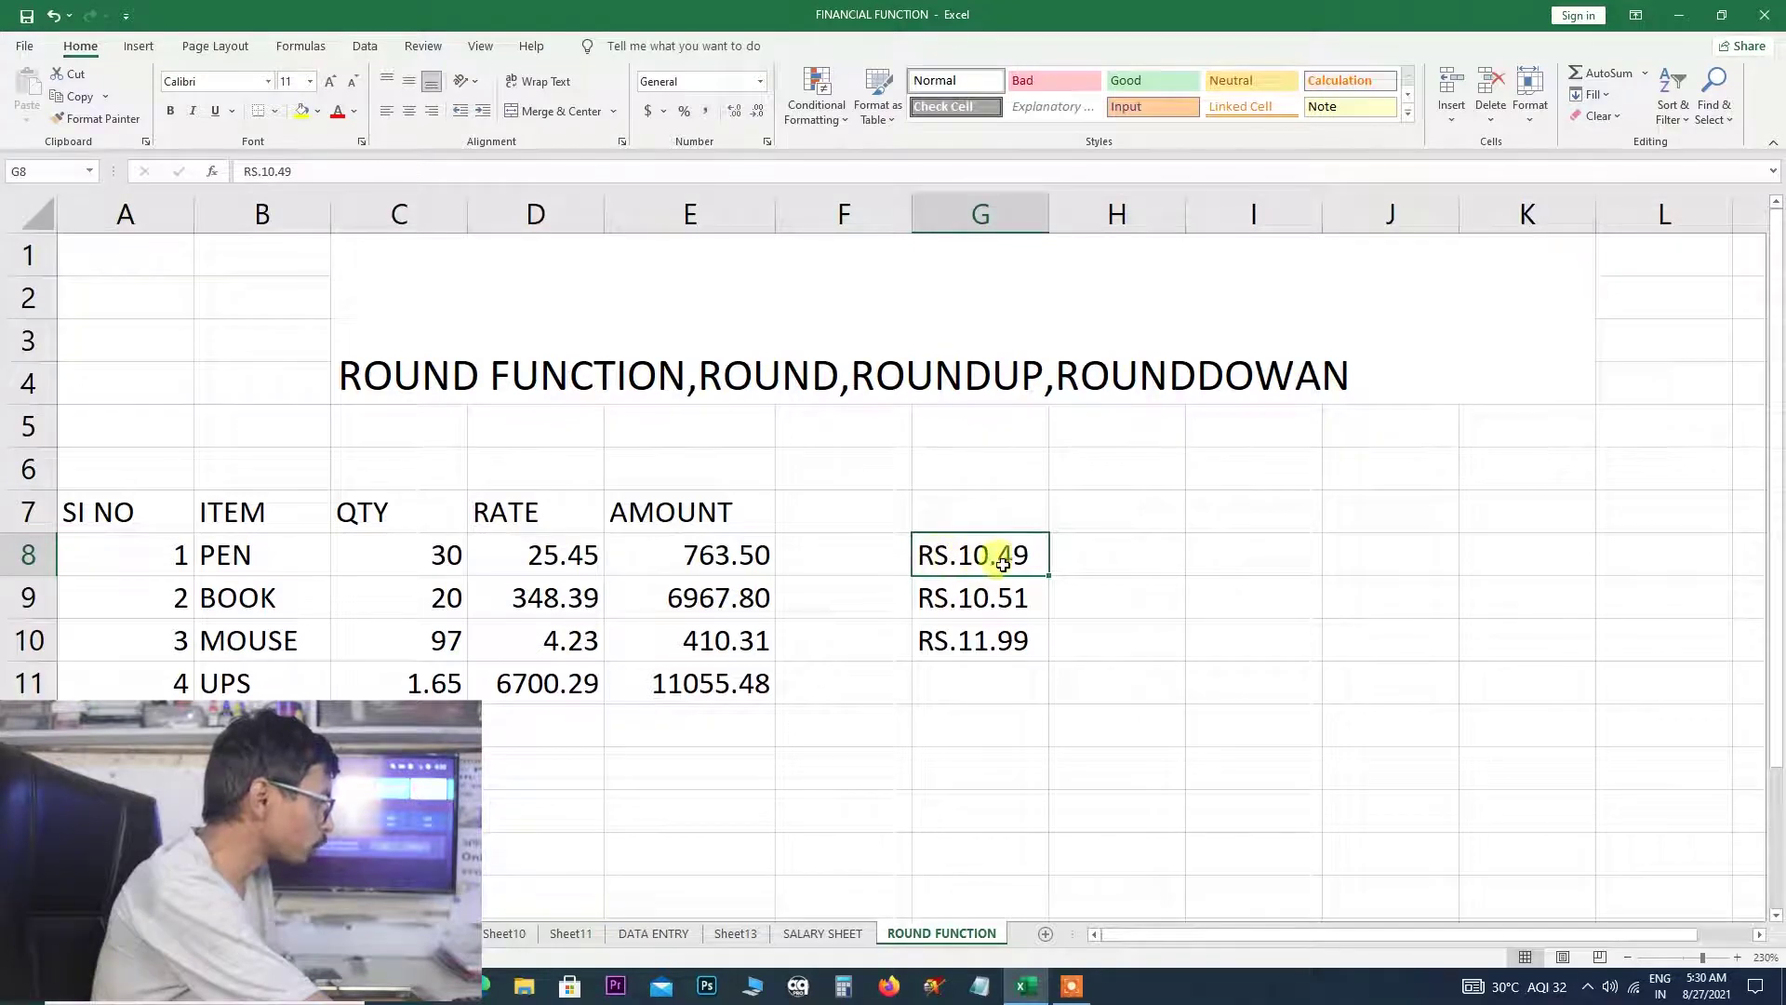
pyautogui.click(945, 598)
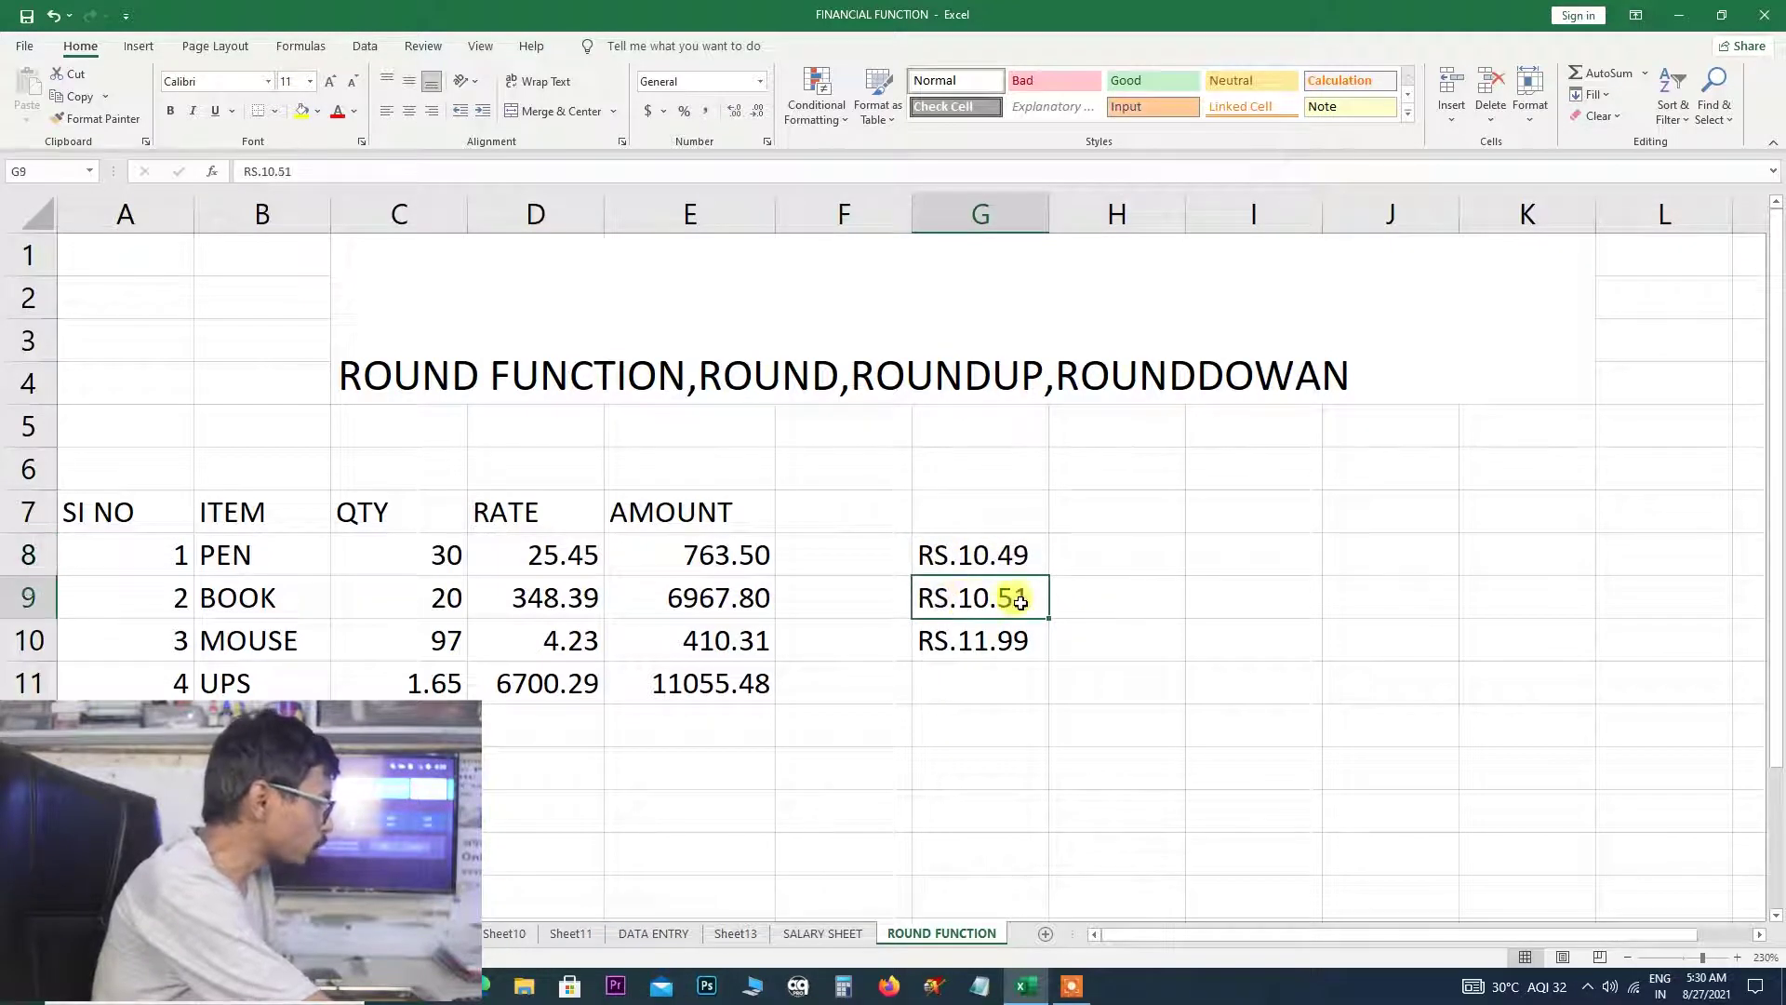
pyautogui.click(983, 647)
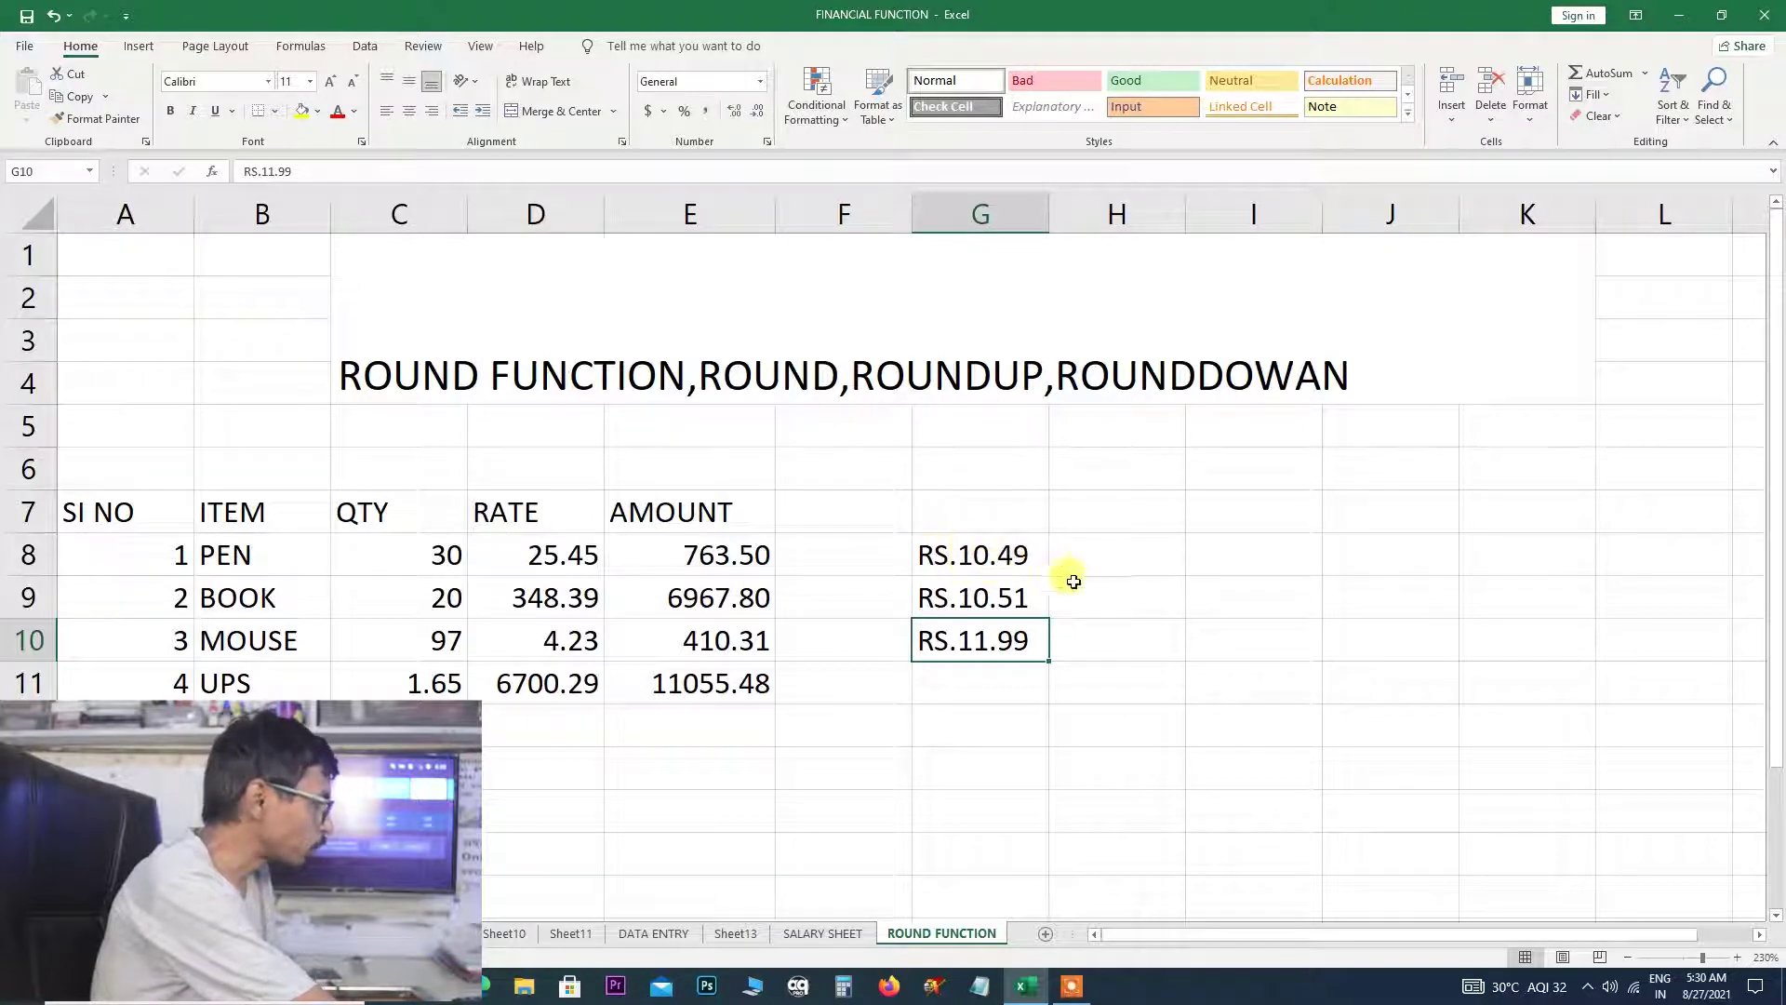
# Type the rounded whole numbers 10, 11 and 12 into H8, H9 and H10
pyautogui.click(1088, 546)
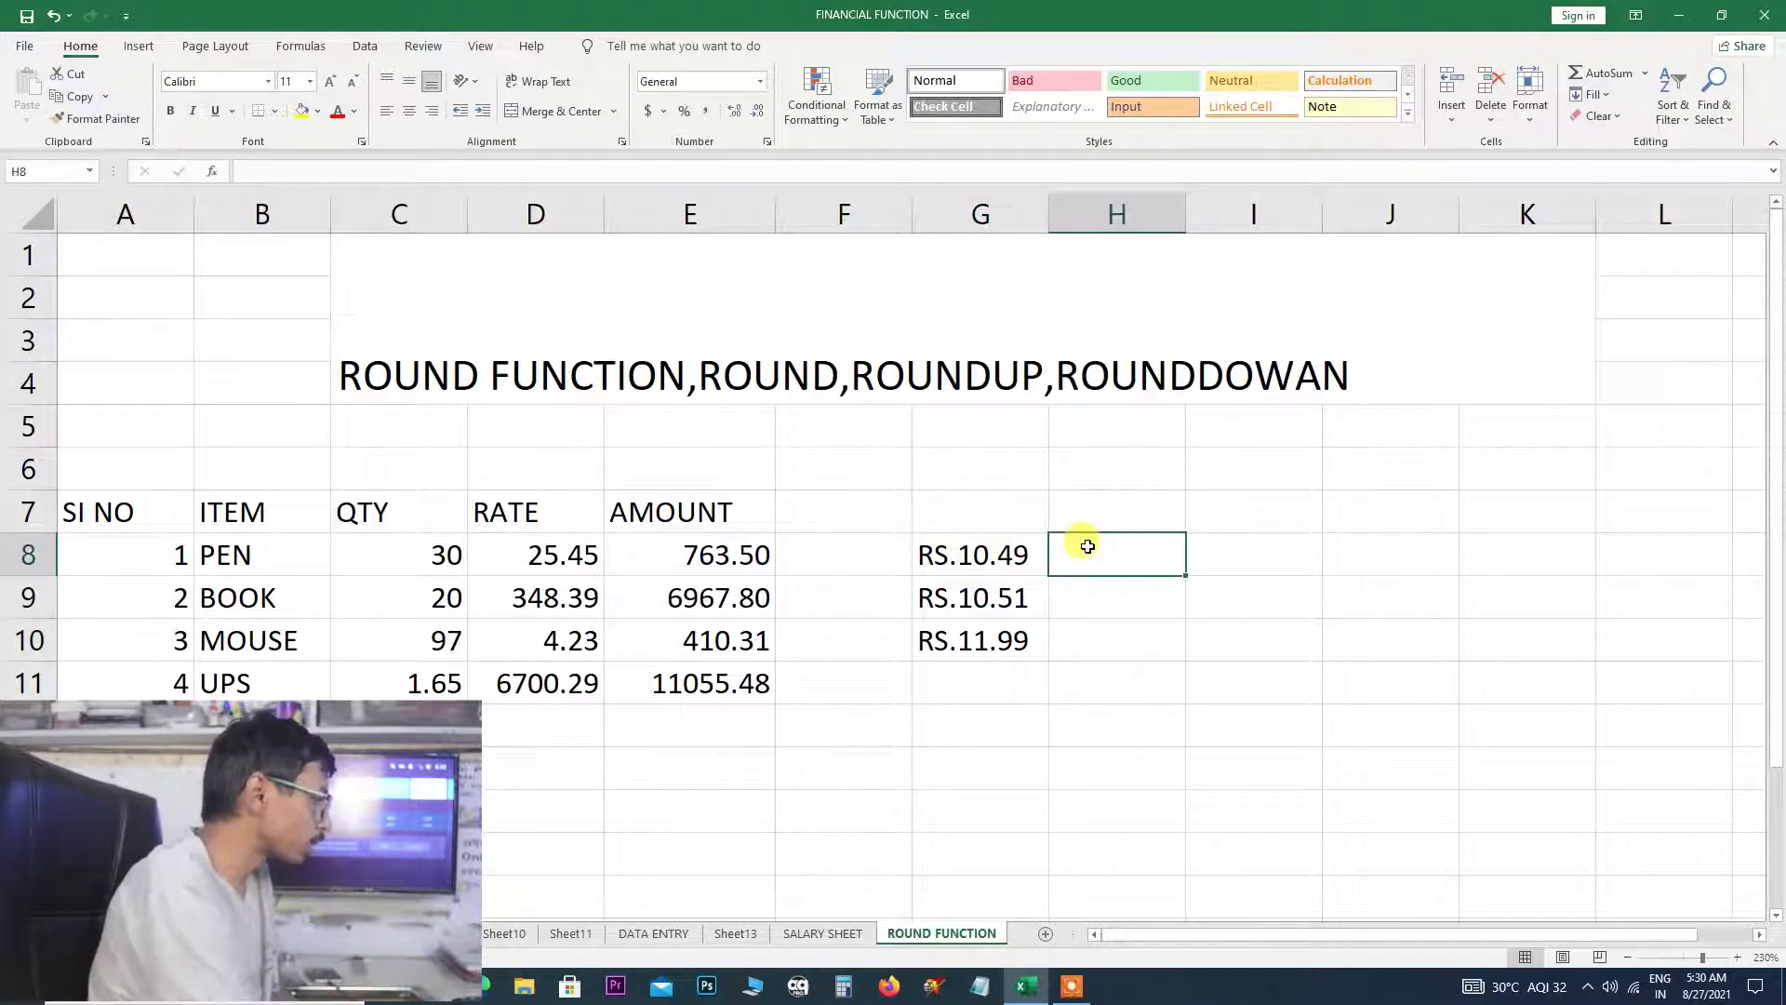
pyautogui.write('10')
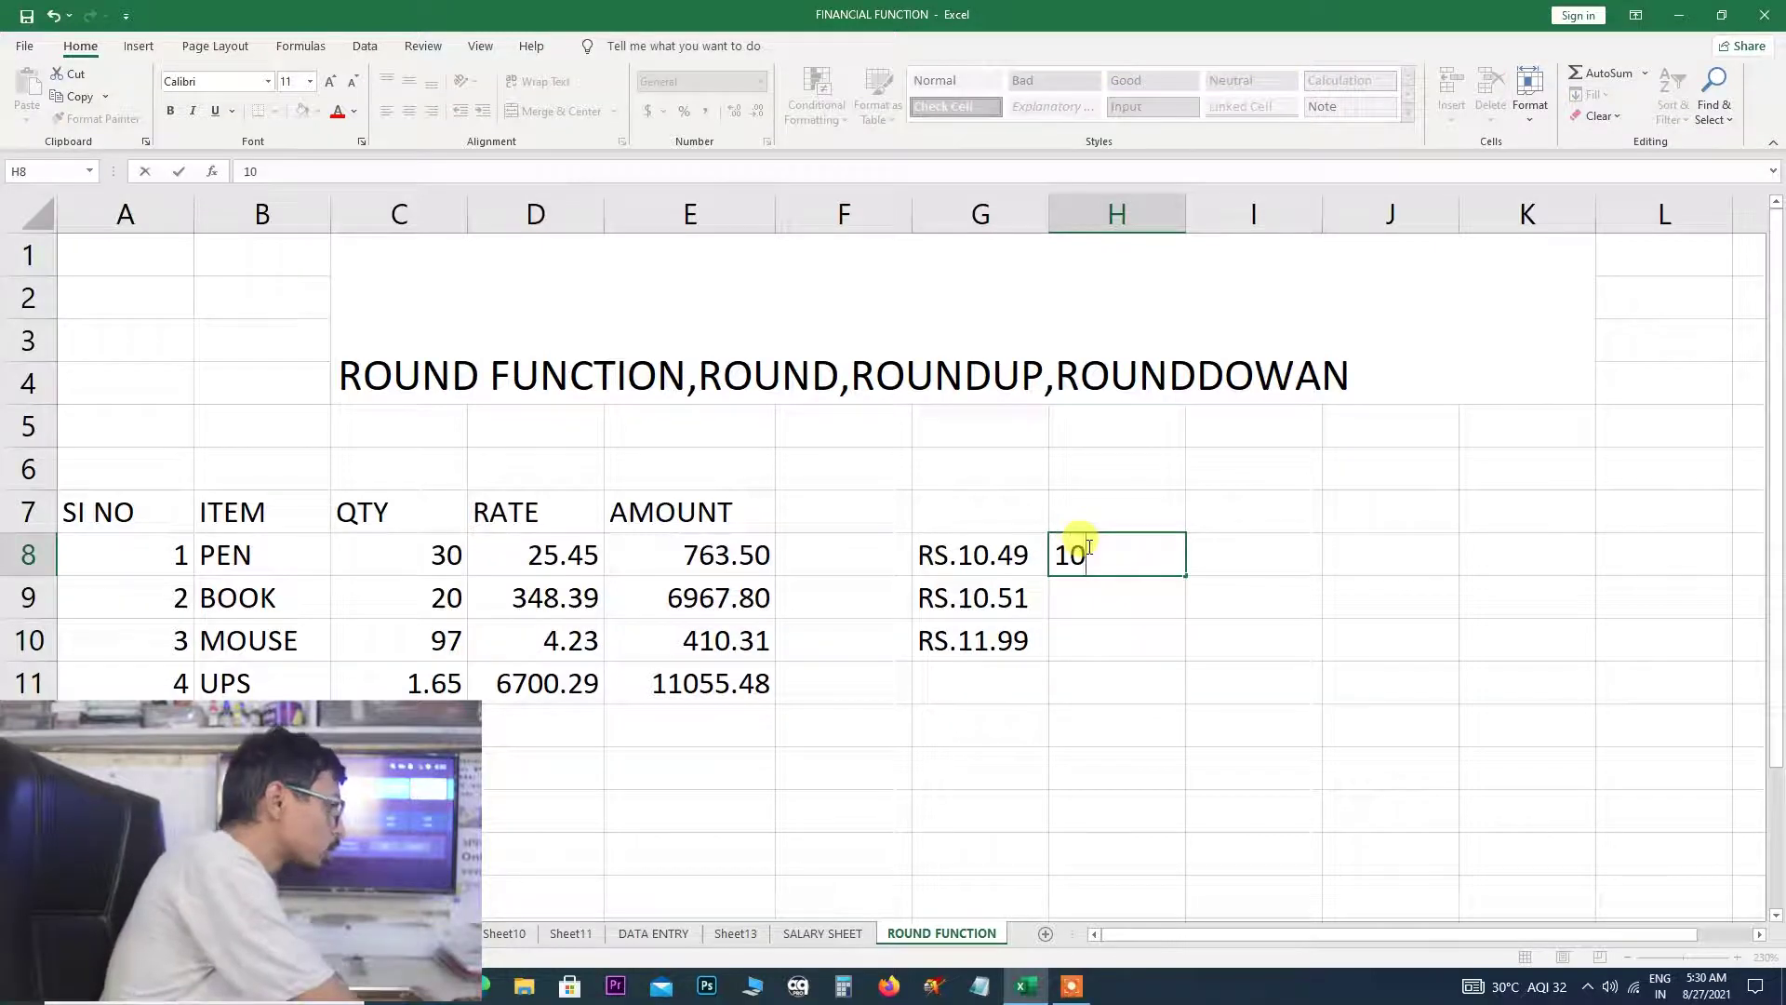
pyautogui.write('.')
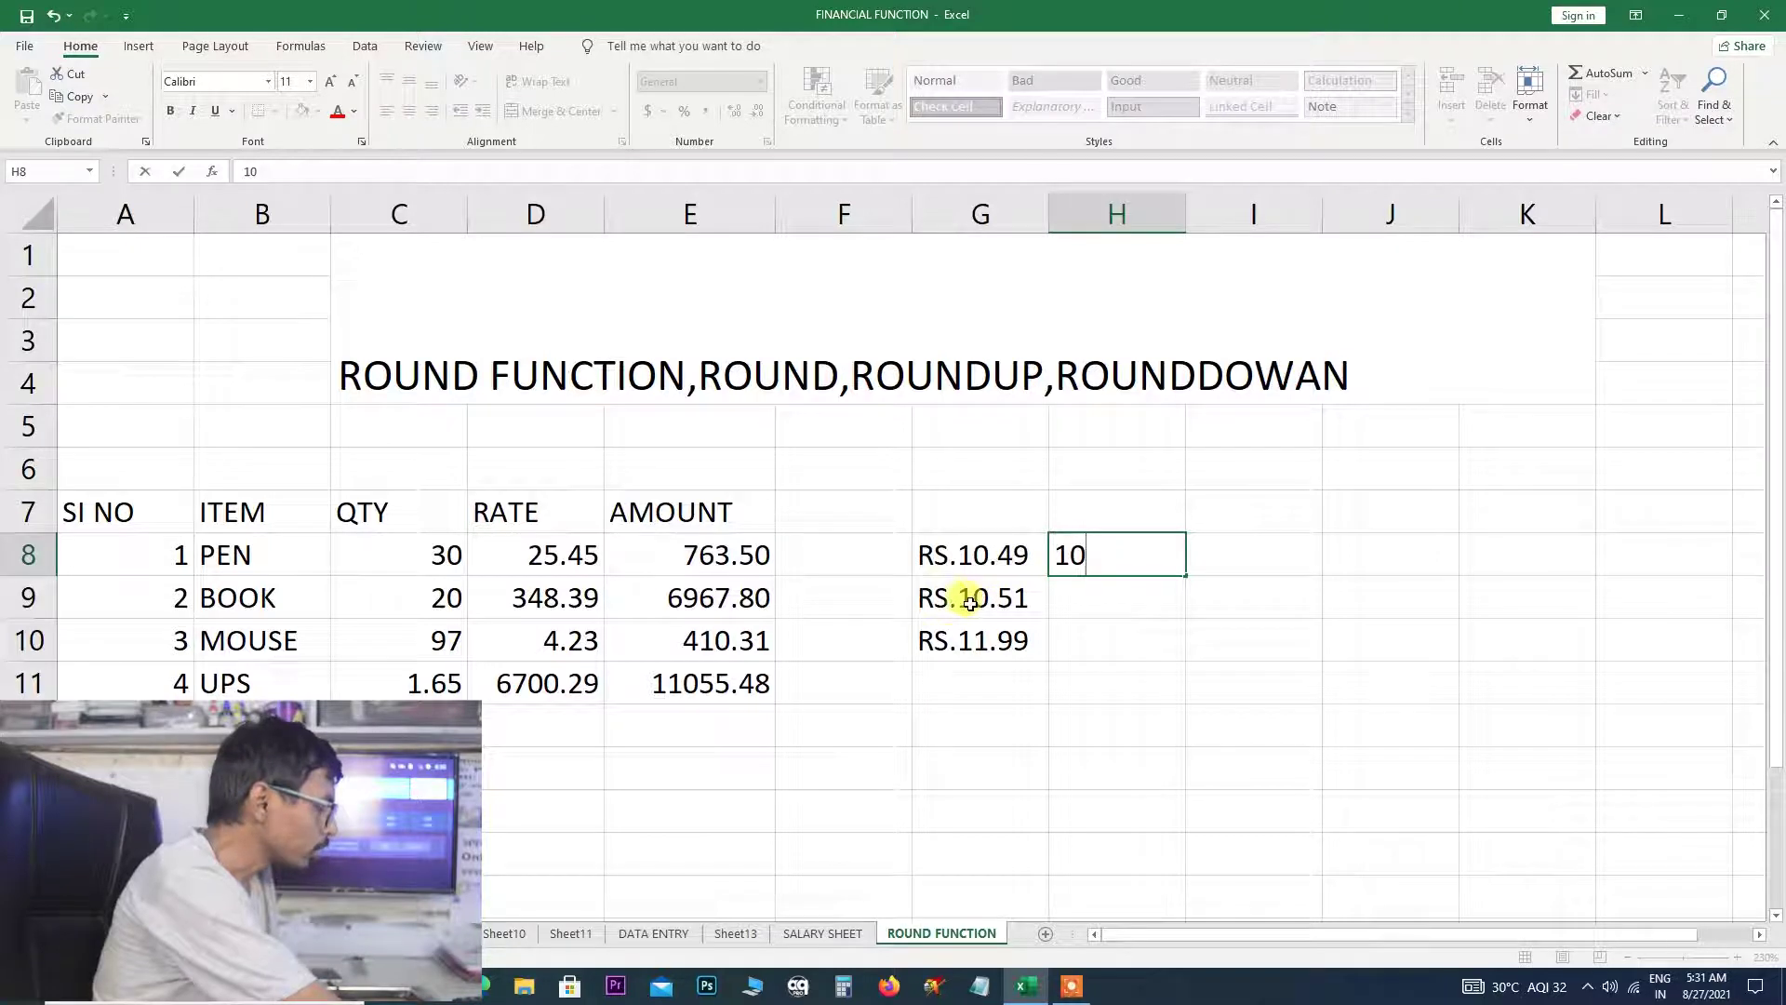
pyautogui.click(1073, 603)
pyautogui.write('1')
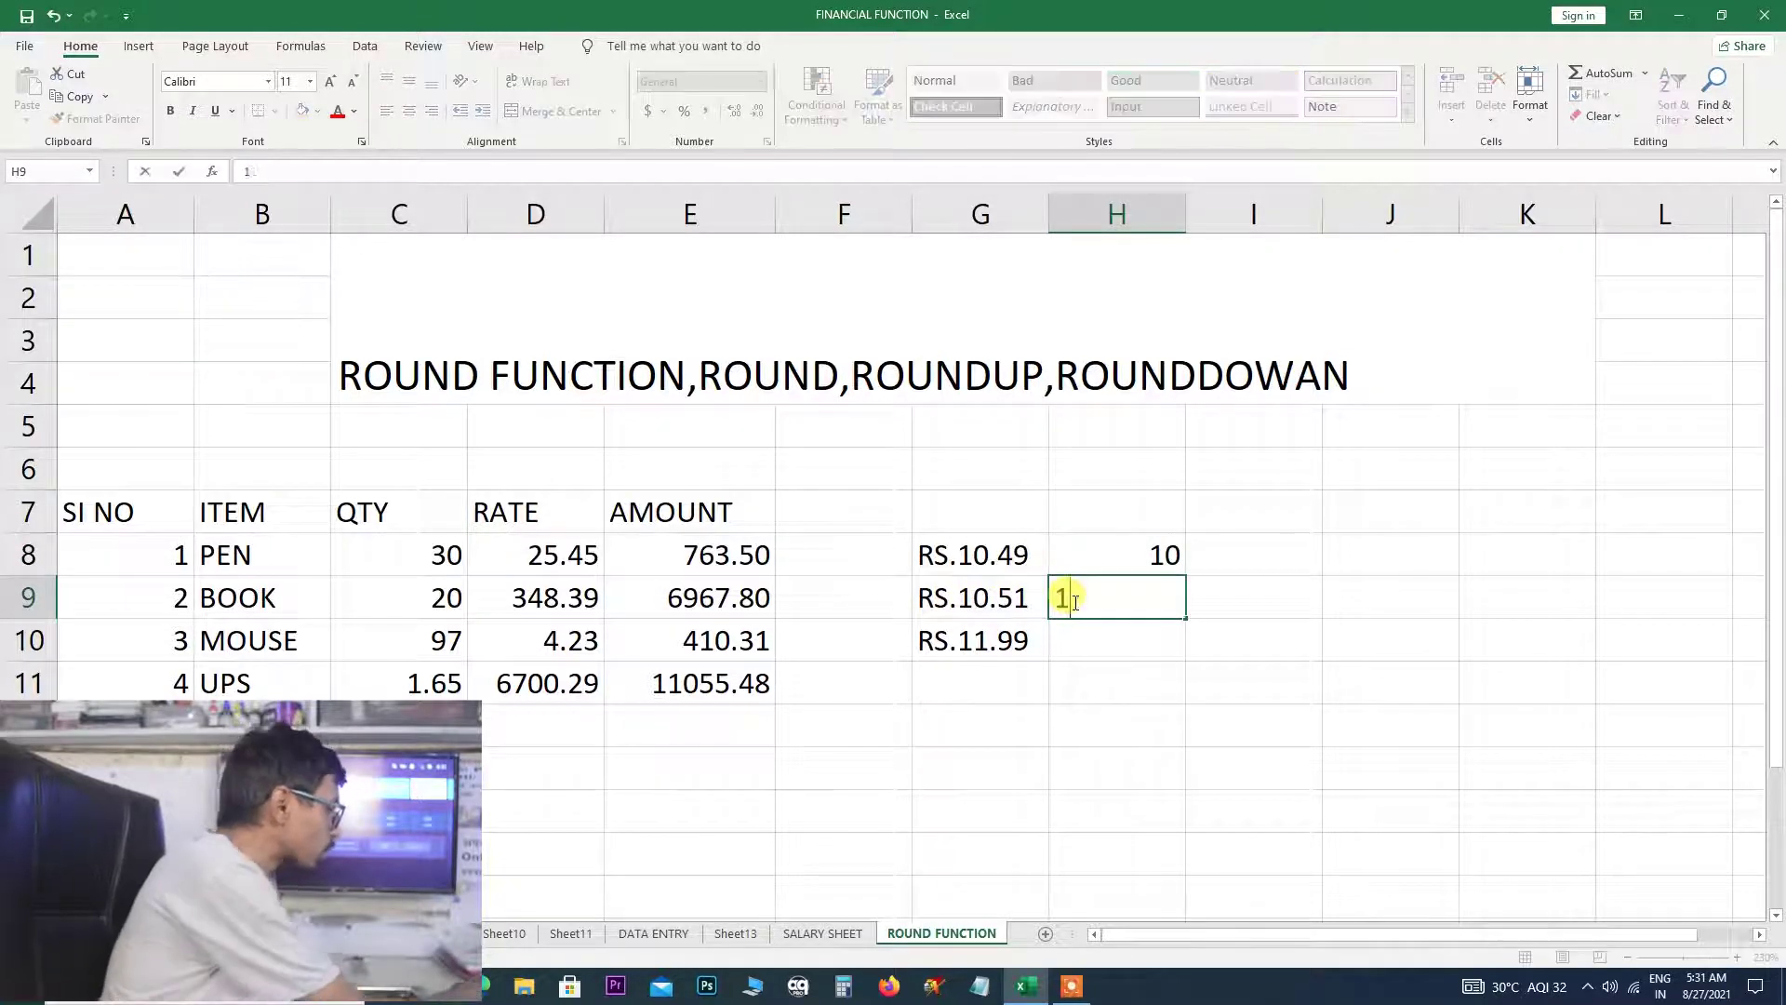
pyautogui.write('1')
pyautogui.click(1086, 653)
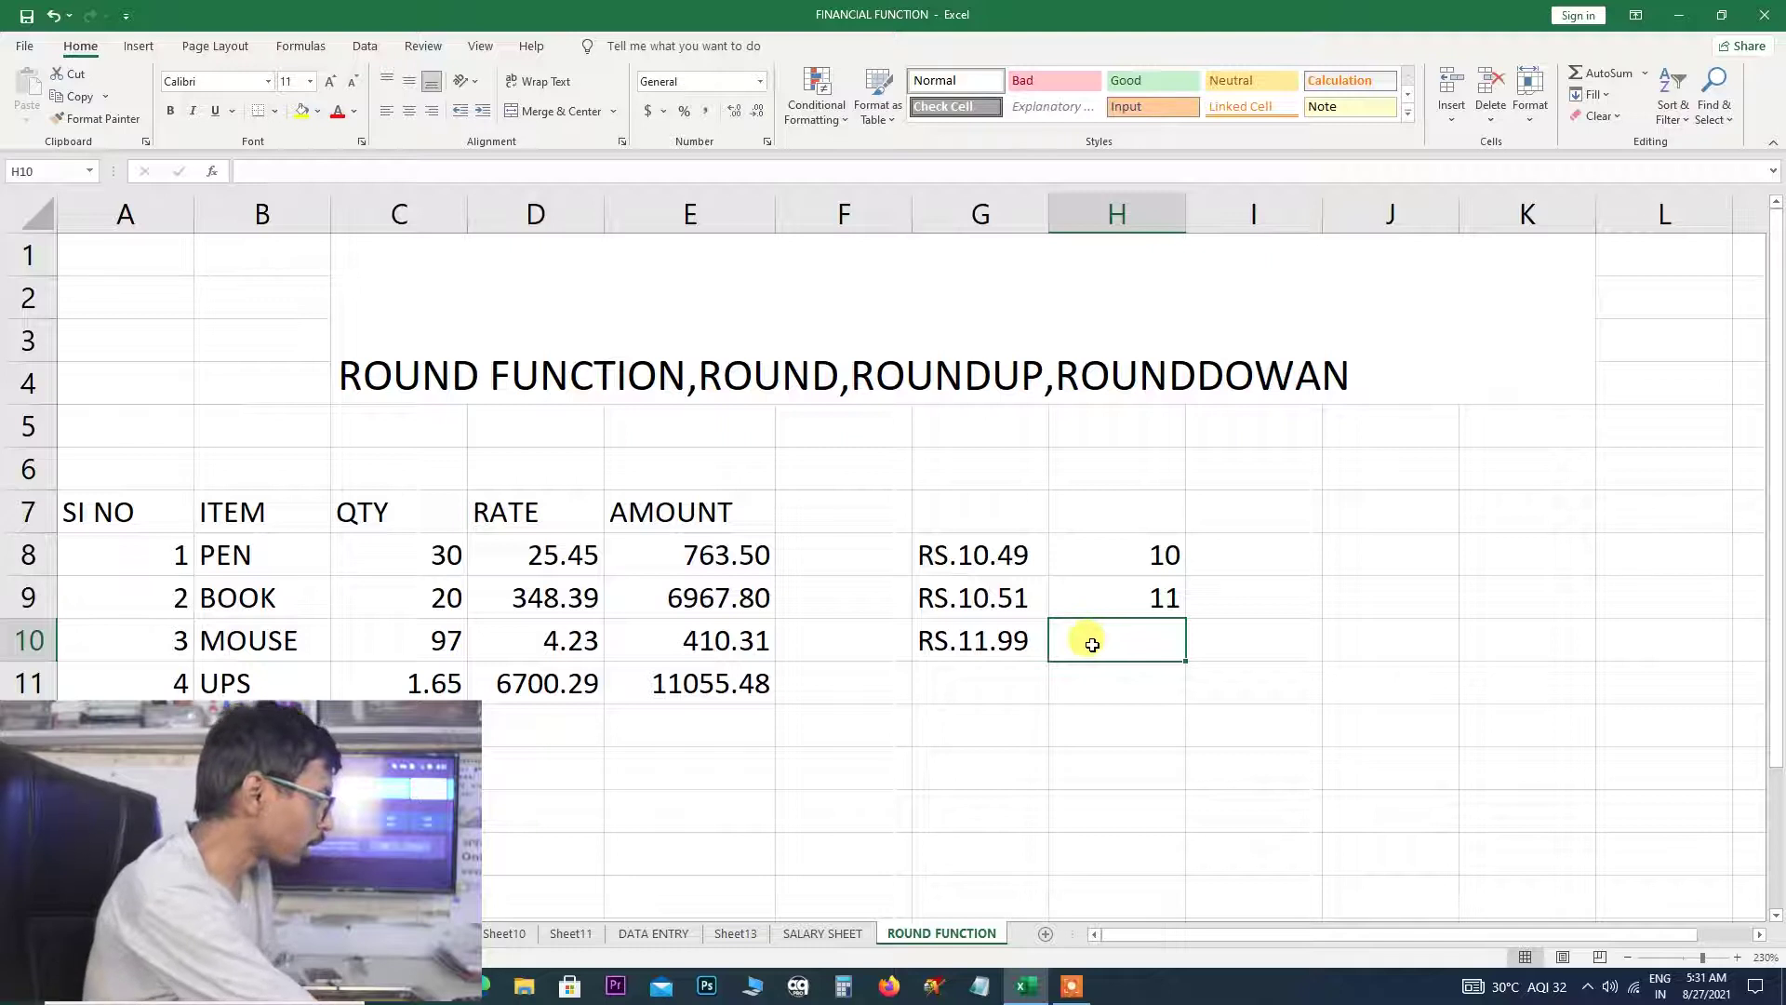
pyautogui.write('12')
pyautogui.press('Return')
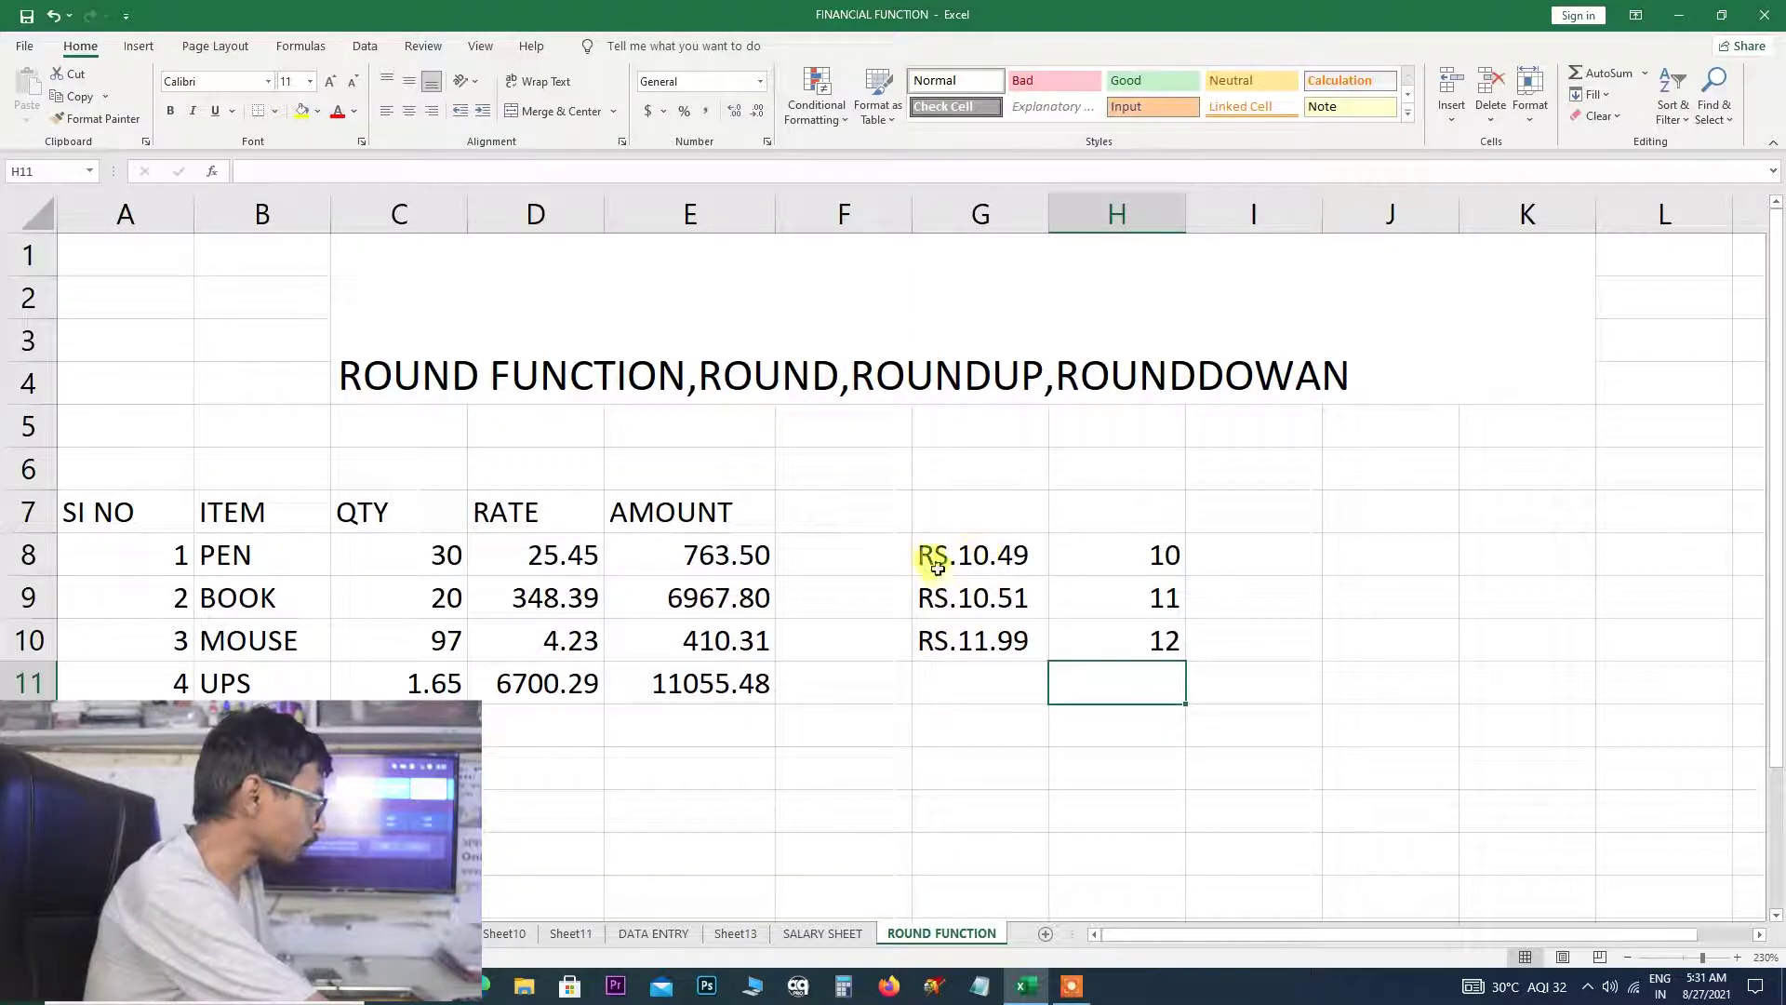
pyautogui.moveTo(924, 556); pyautogui.dragTo(1147, 645)
pyautogui.press('Delete')
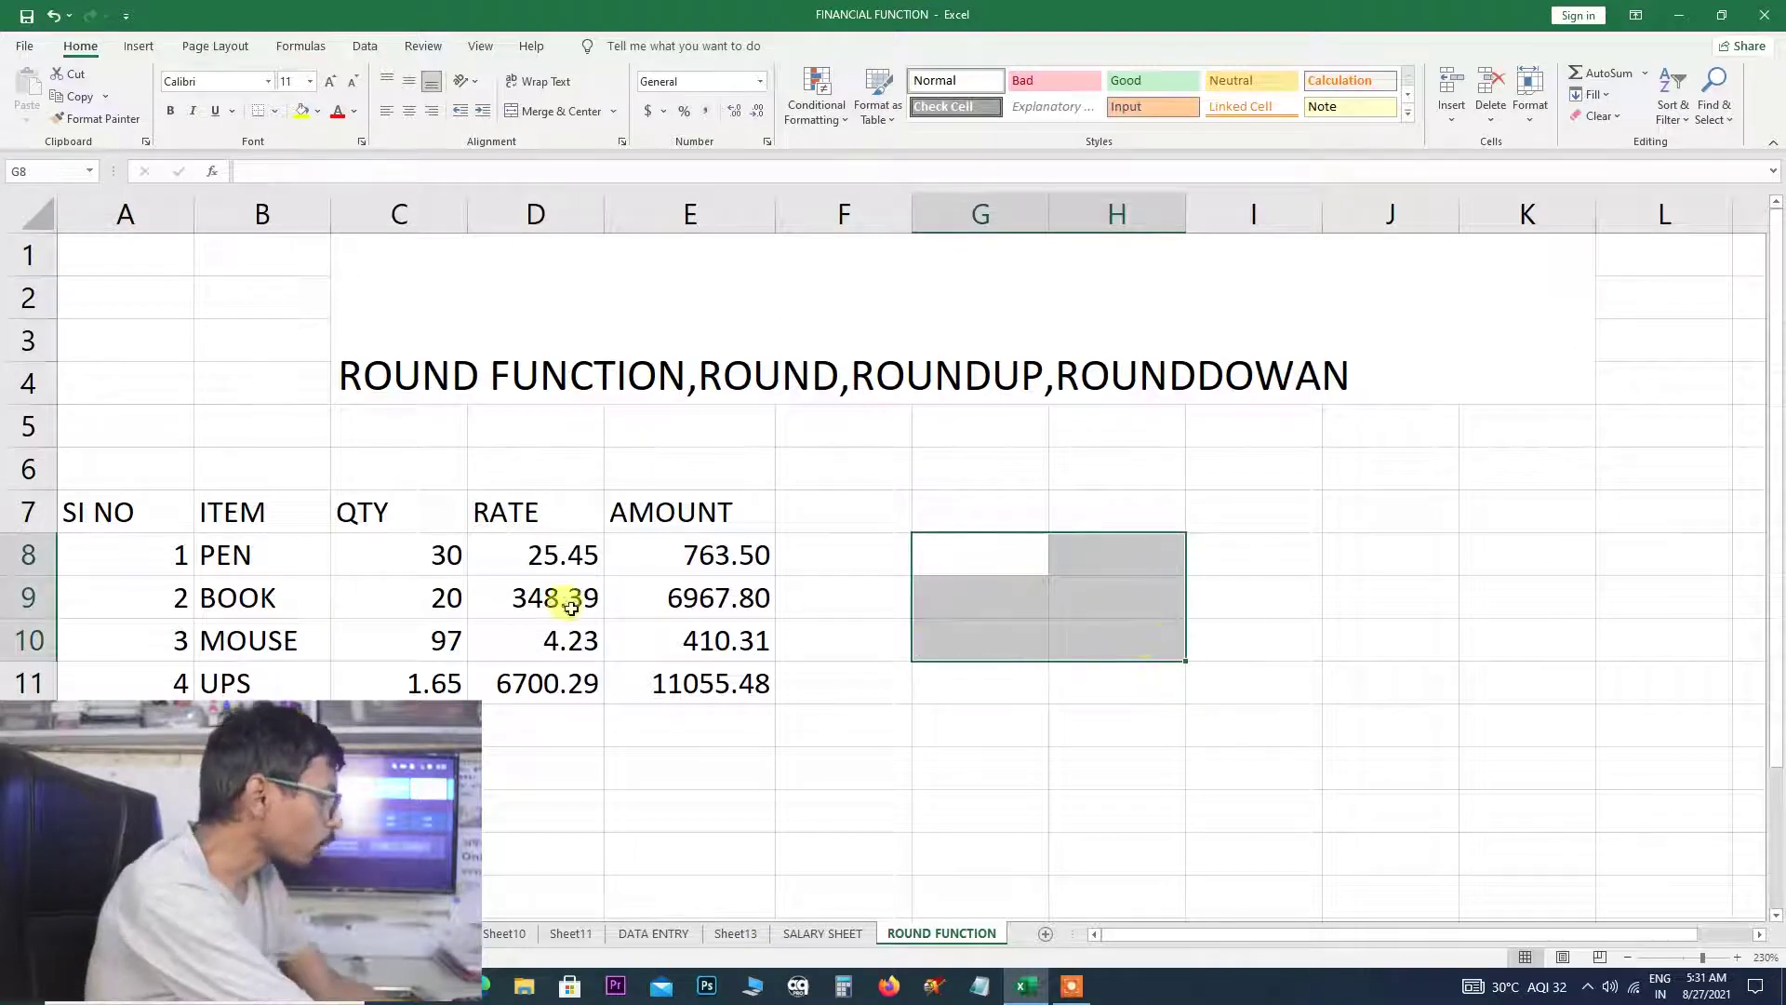
pyautogui.moveTo(717, 555); pyautogui.dragTo(734, 683)
pyautogui.press('Delete')
pyautogui.click(656, 565)
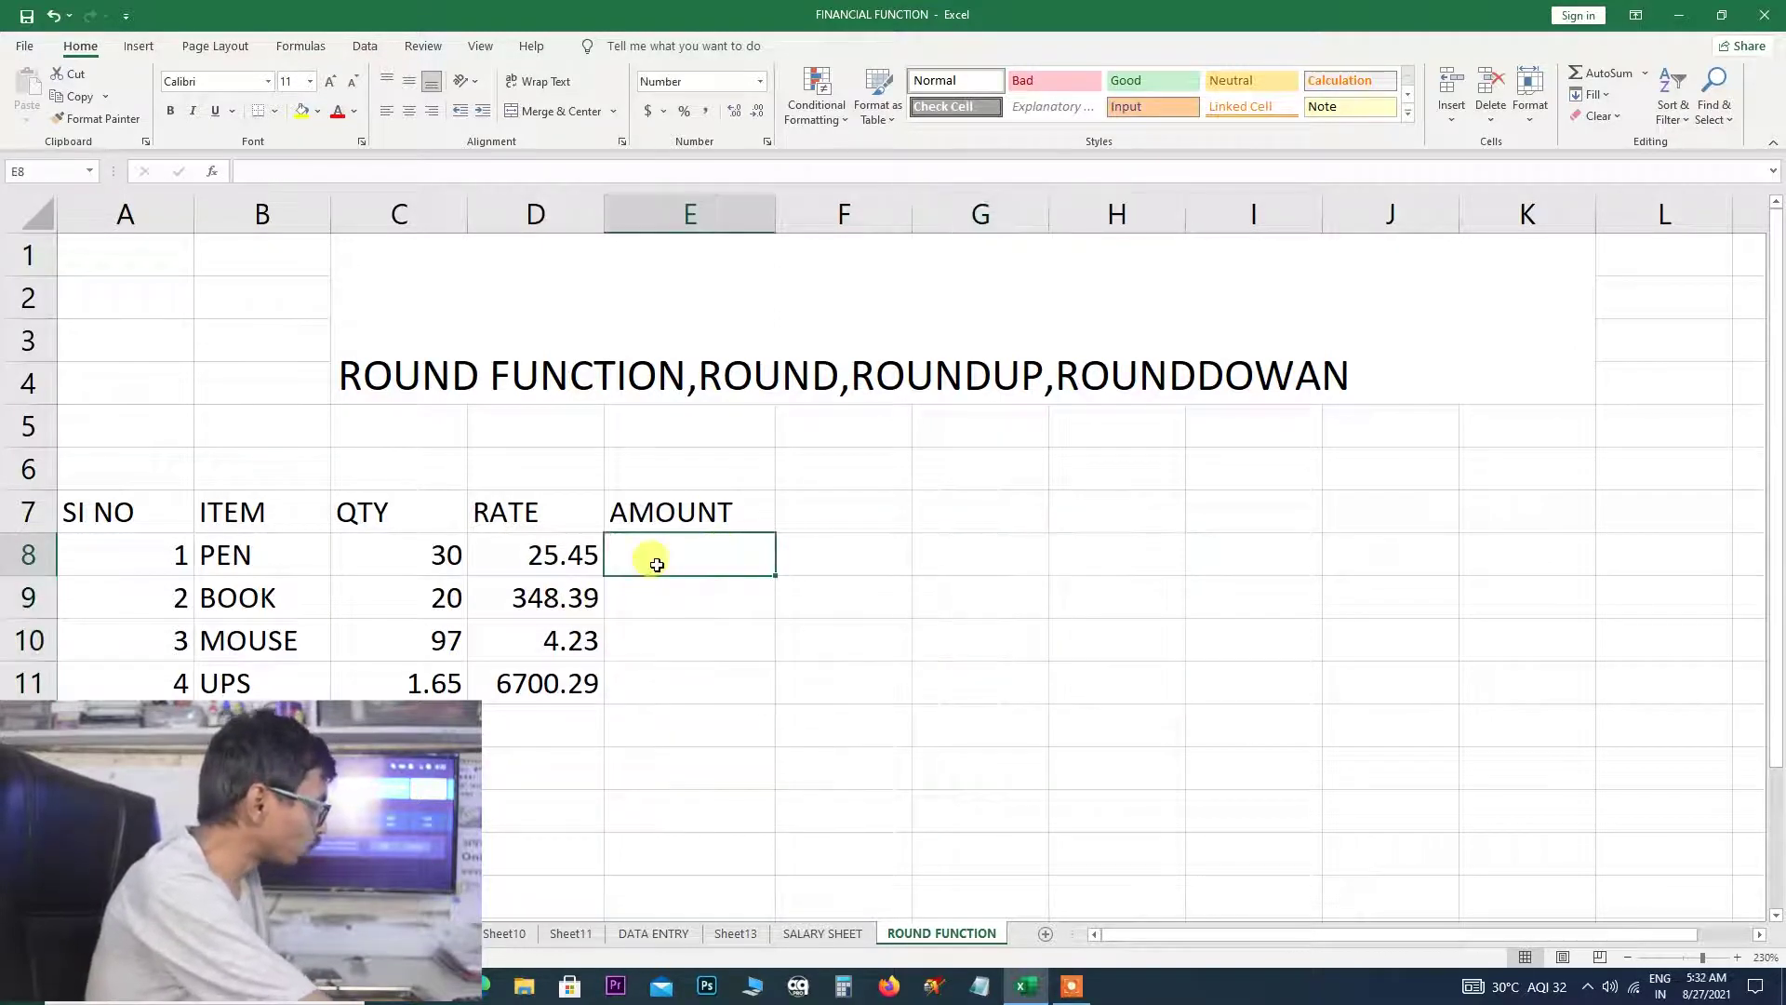
pyautogui.write('=R')
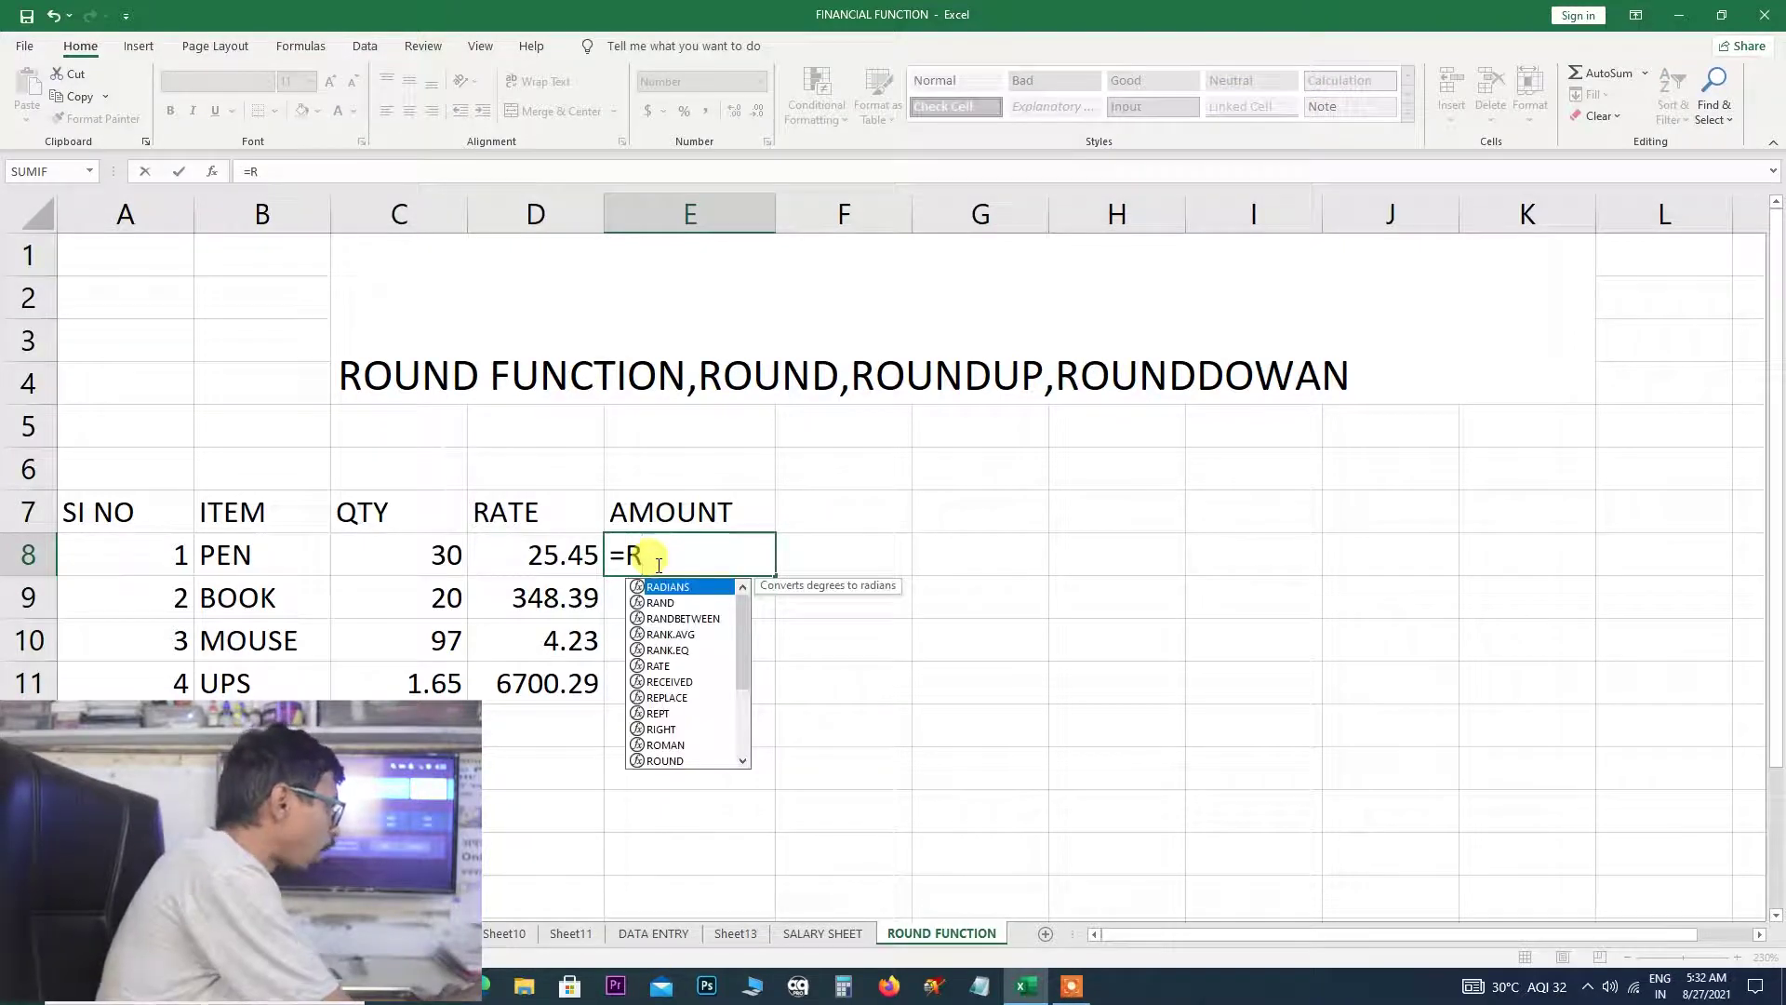
pyautogui.write('OUND')
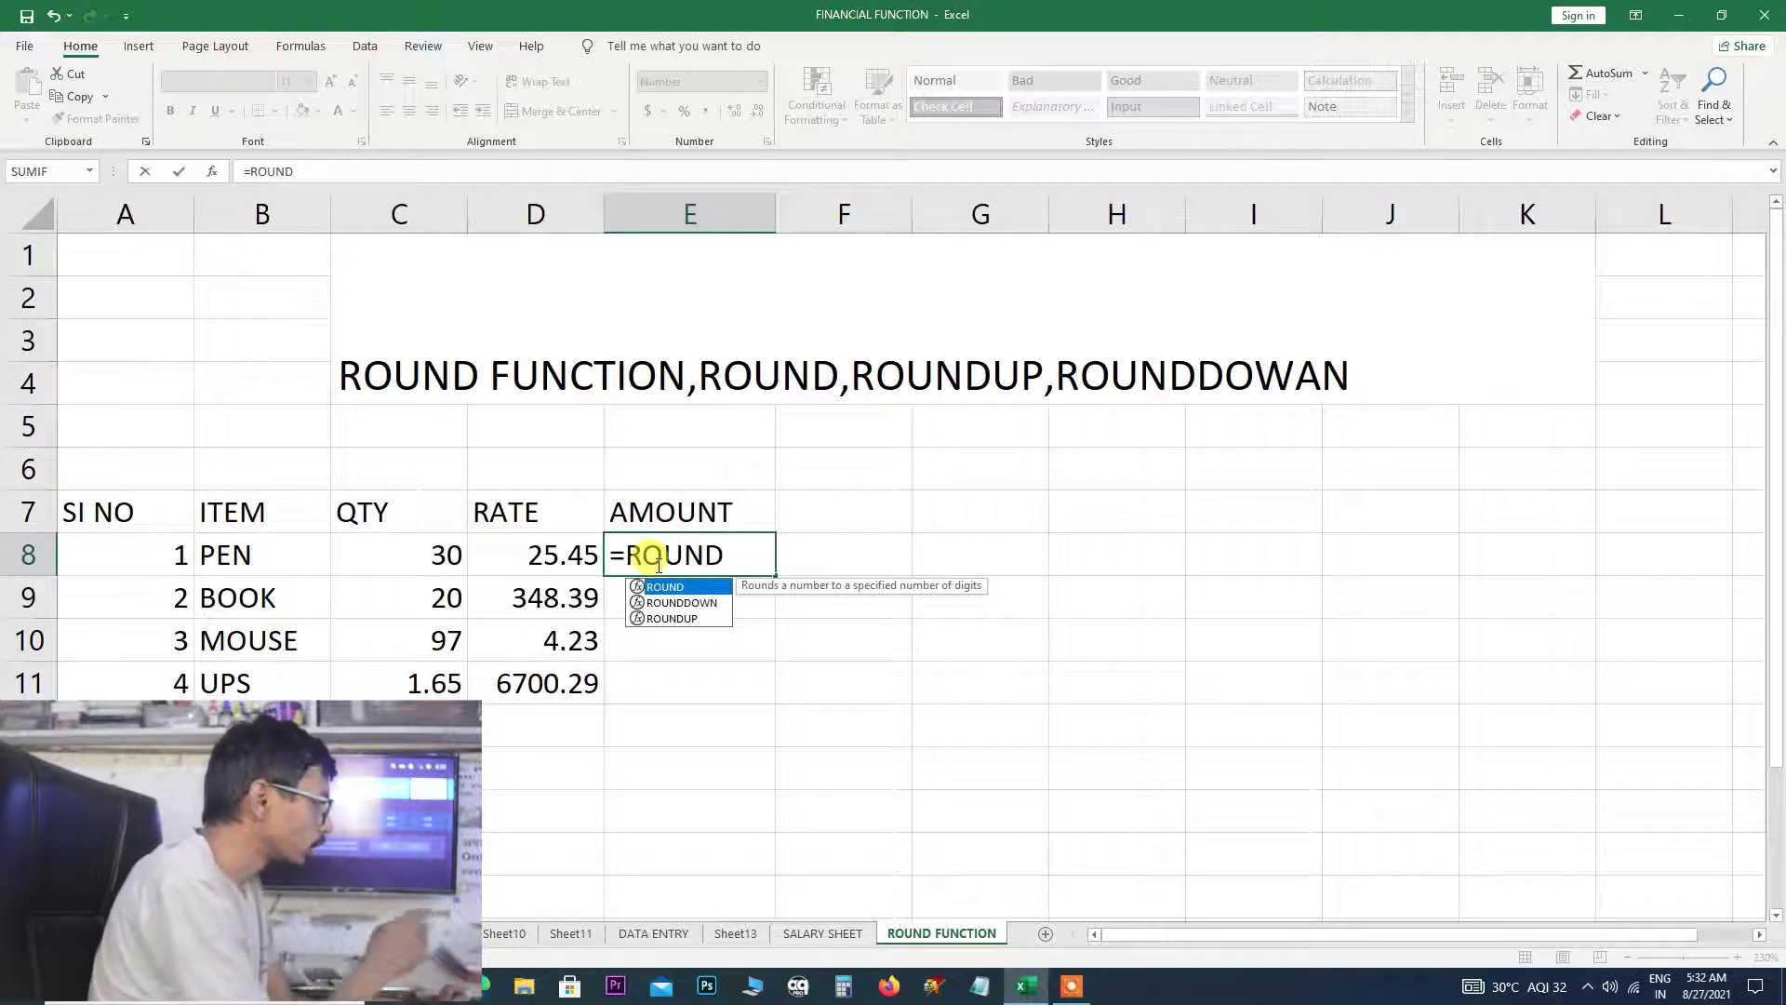
pyautogui.write('(')
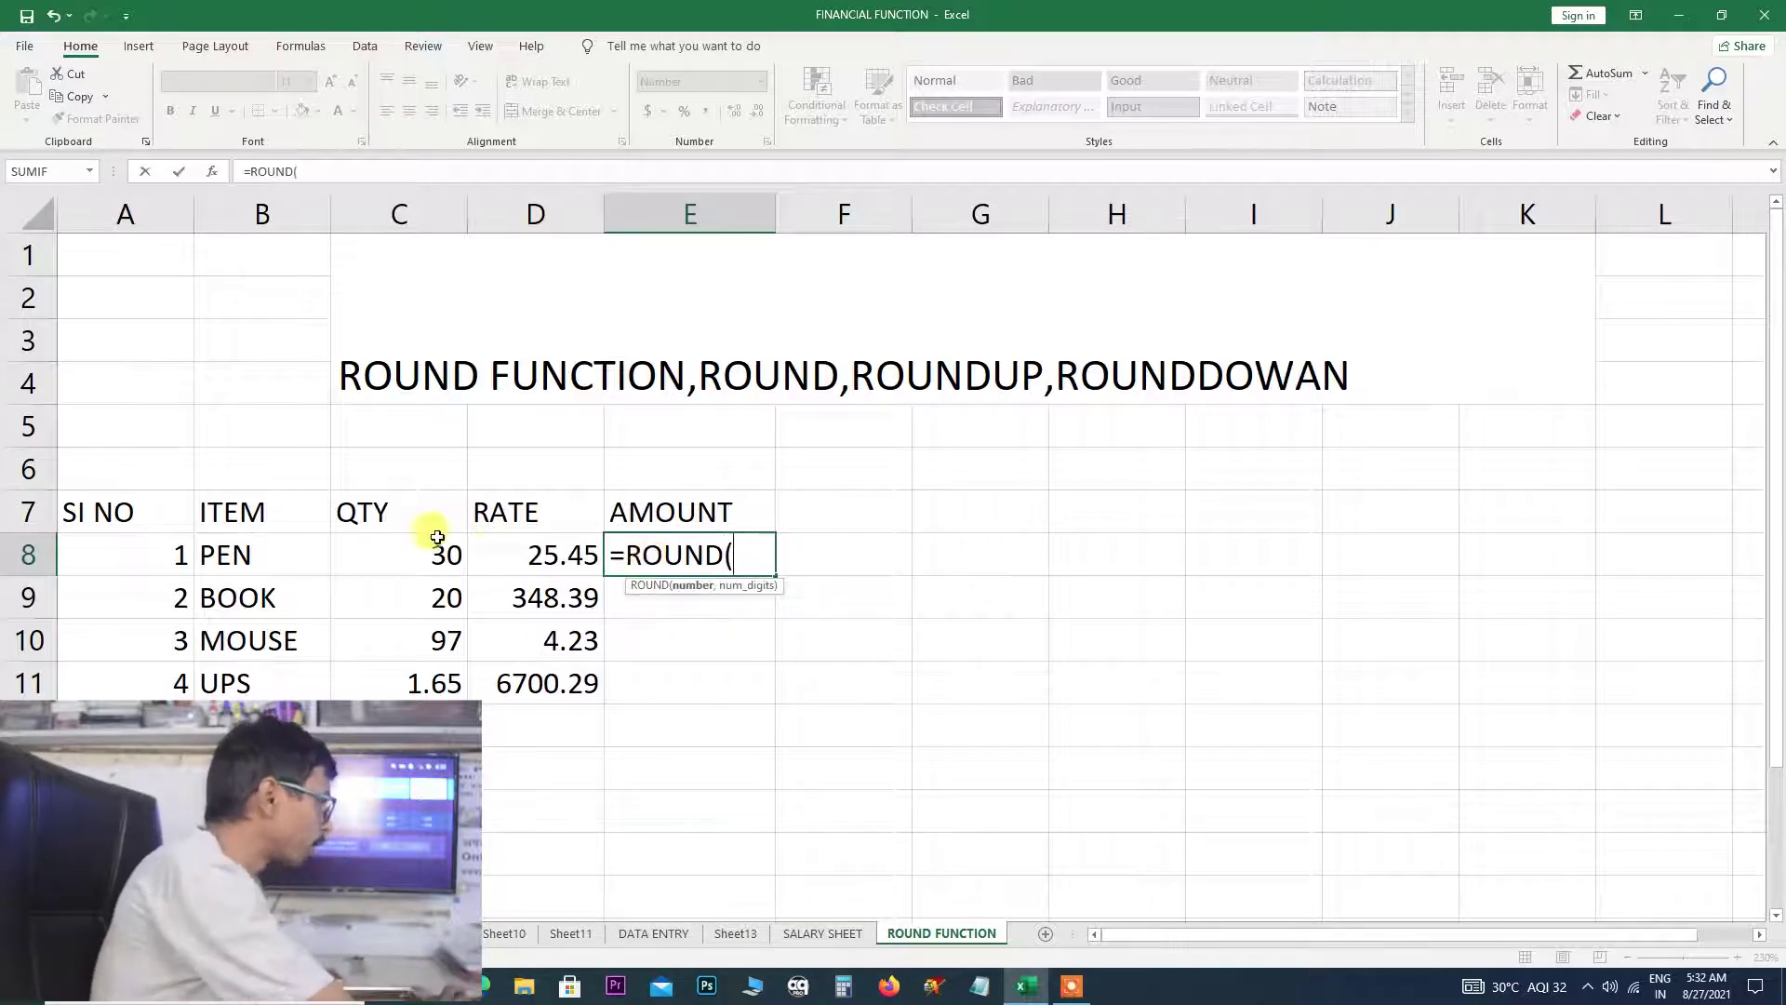
pyautogui.click(443, 547)
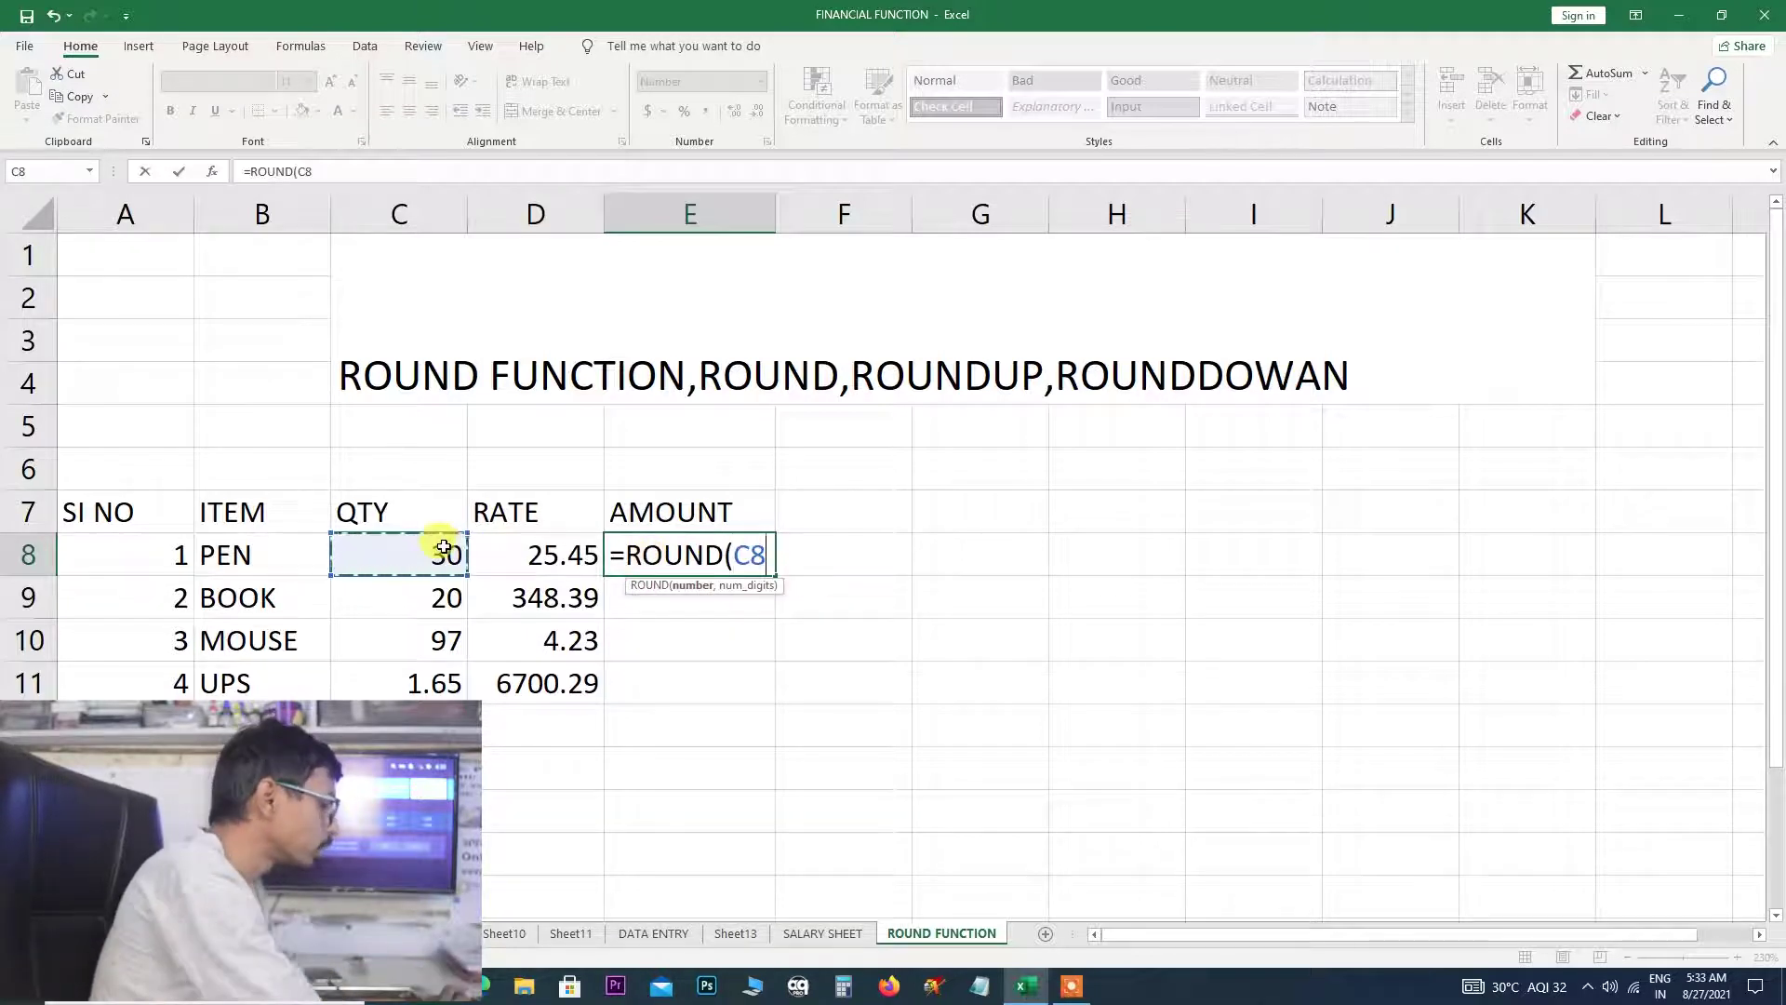
pyautogui.write('*')
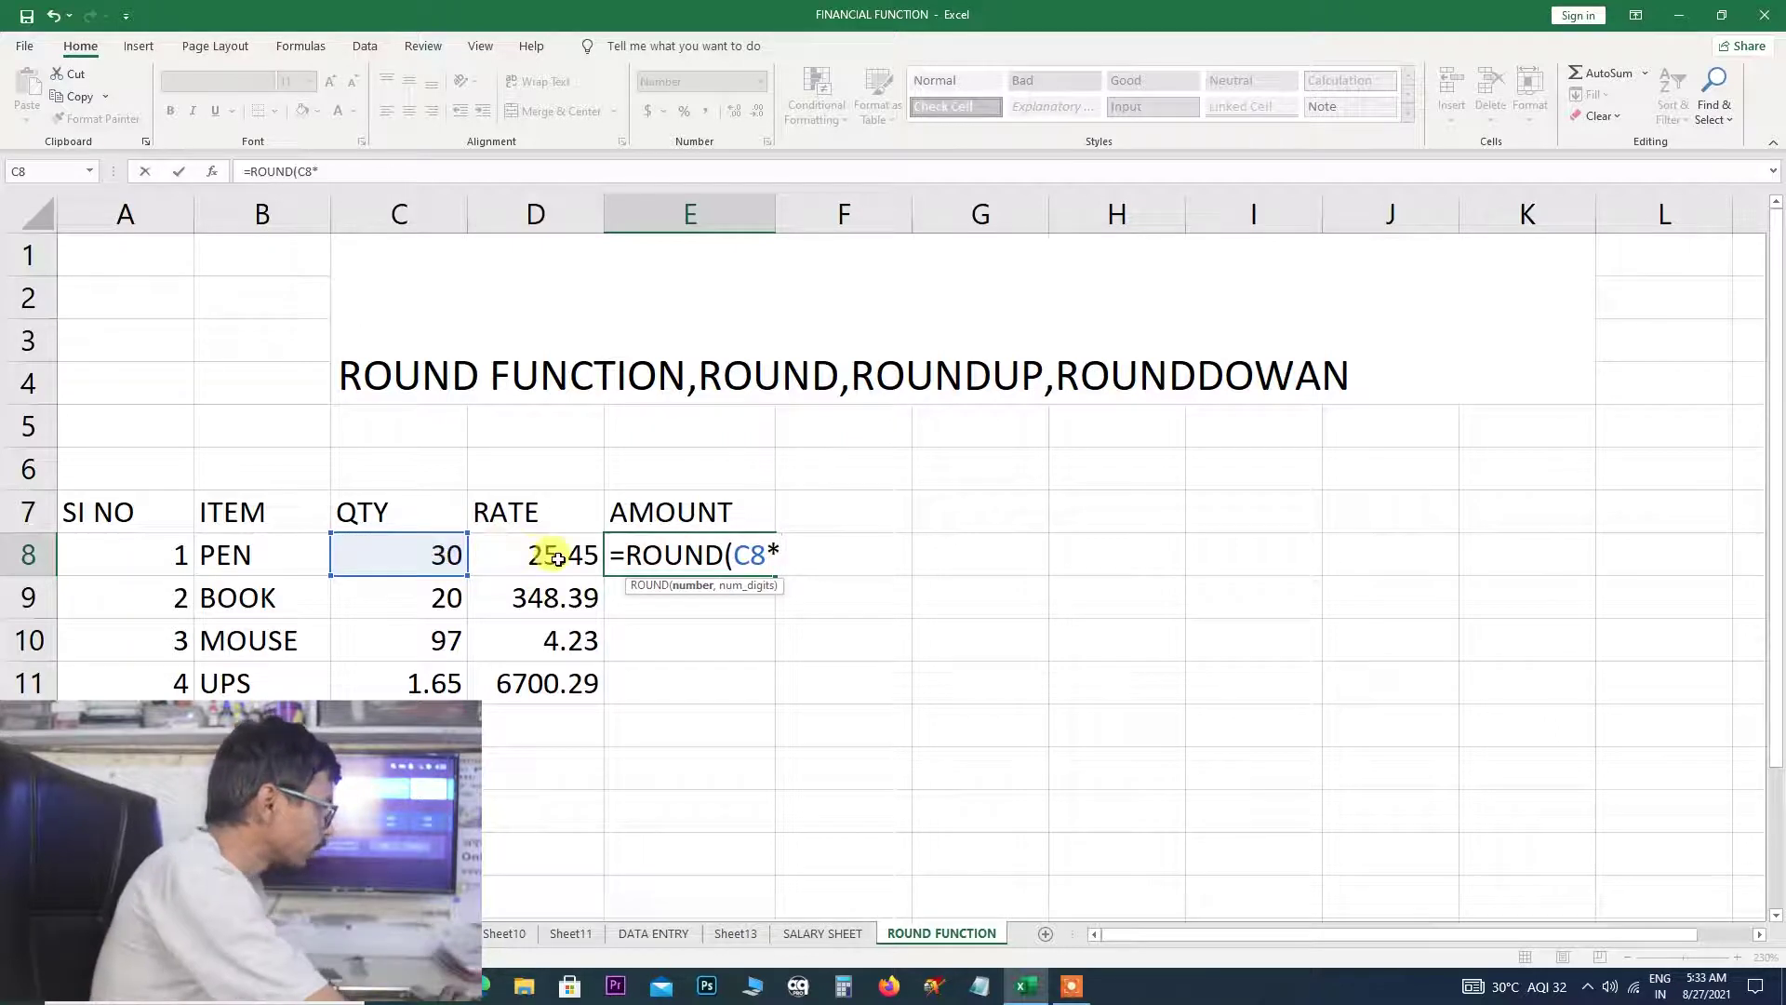
pyautogui.click(558, 558)
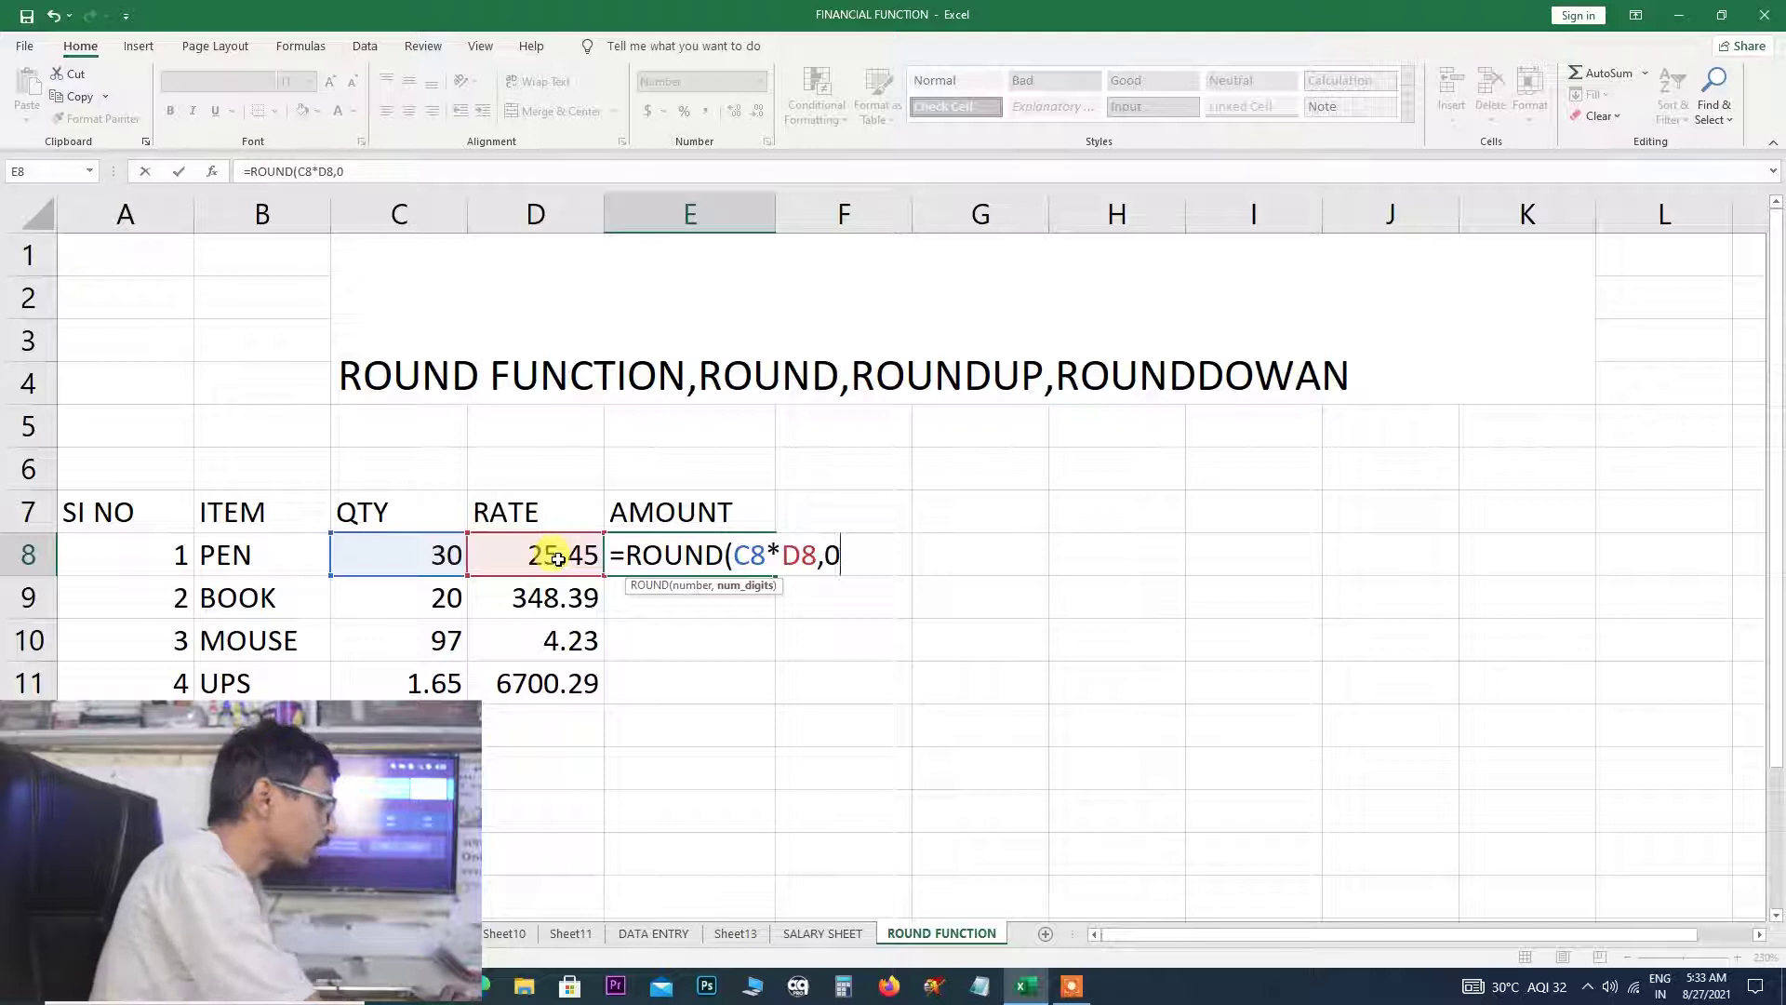
pyautogui.write(')')
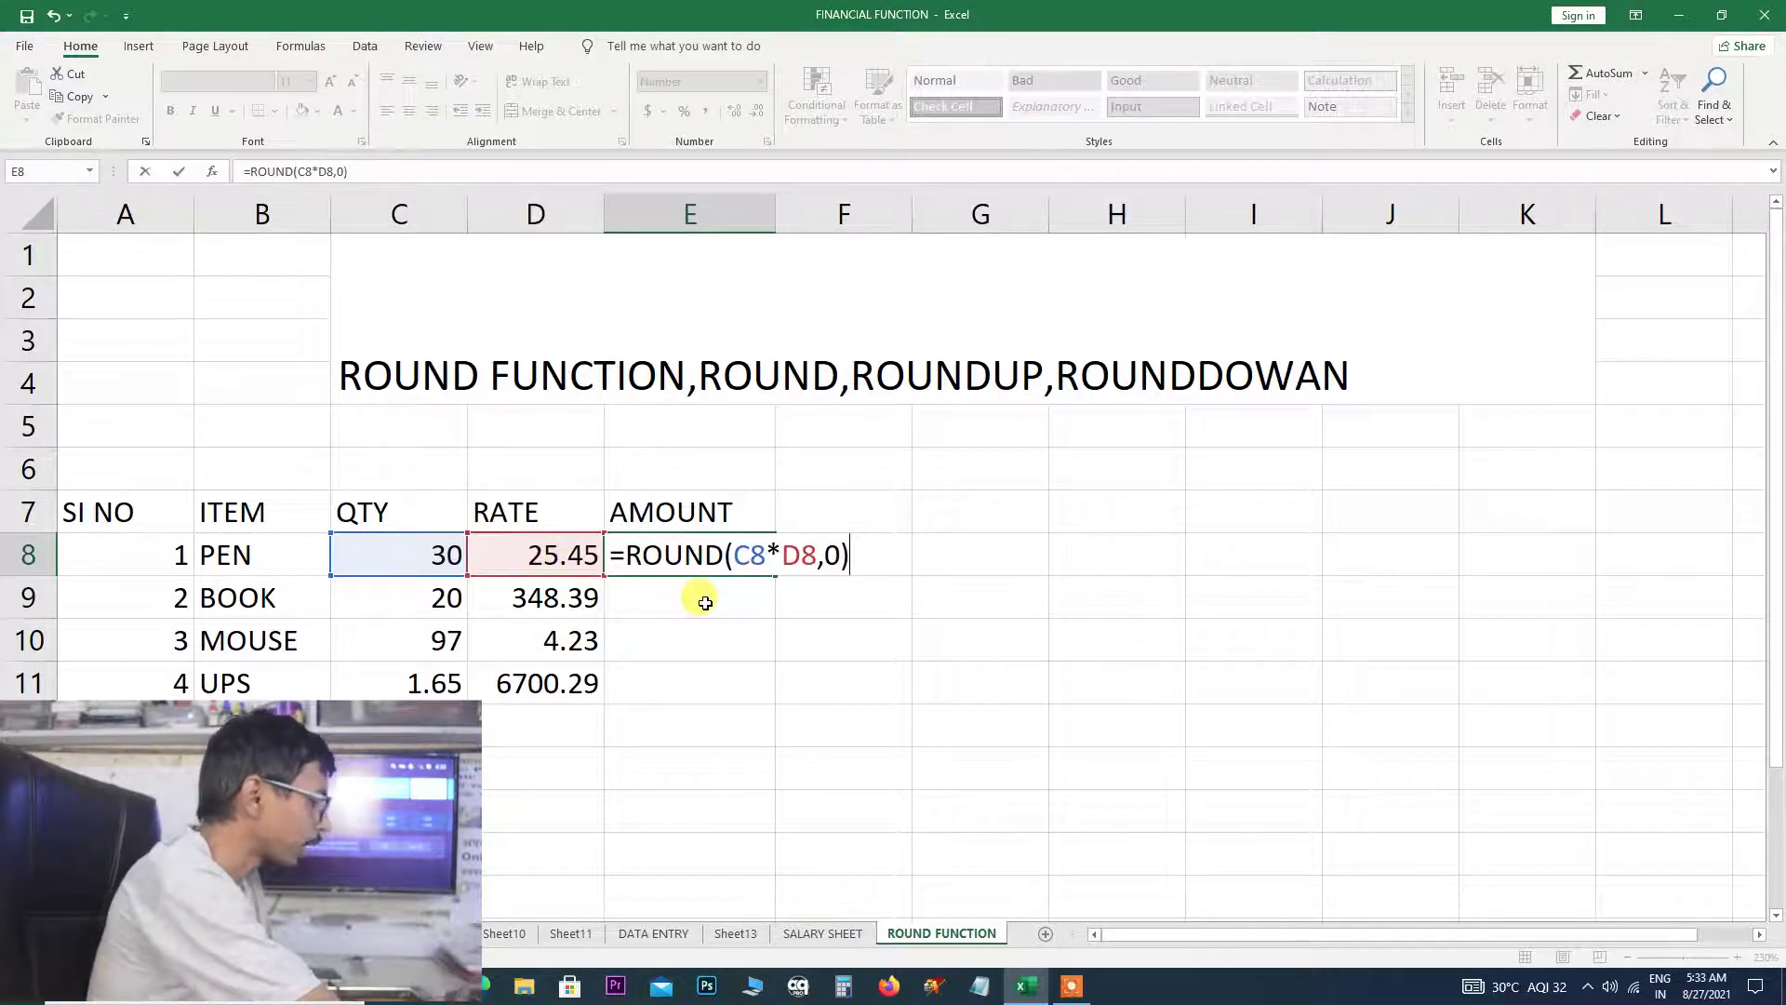
pyautogui.press('Return')
pyautogui.click(721, 558)
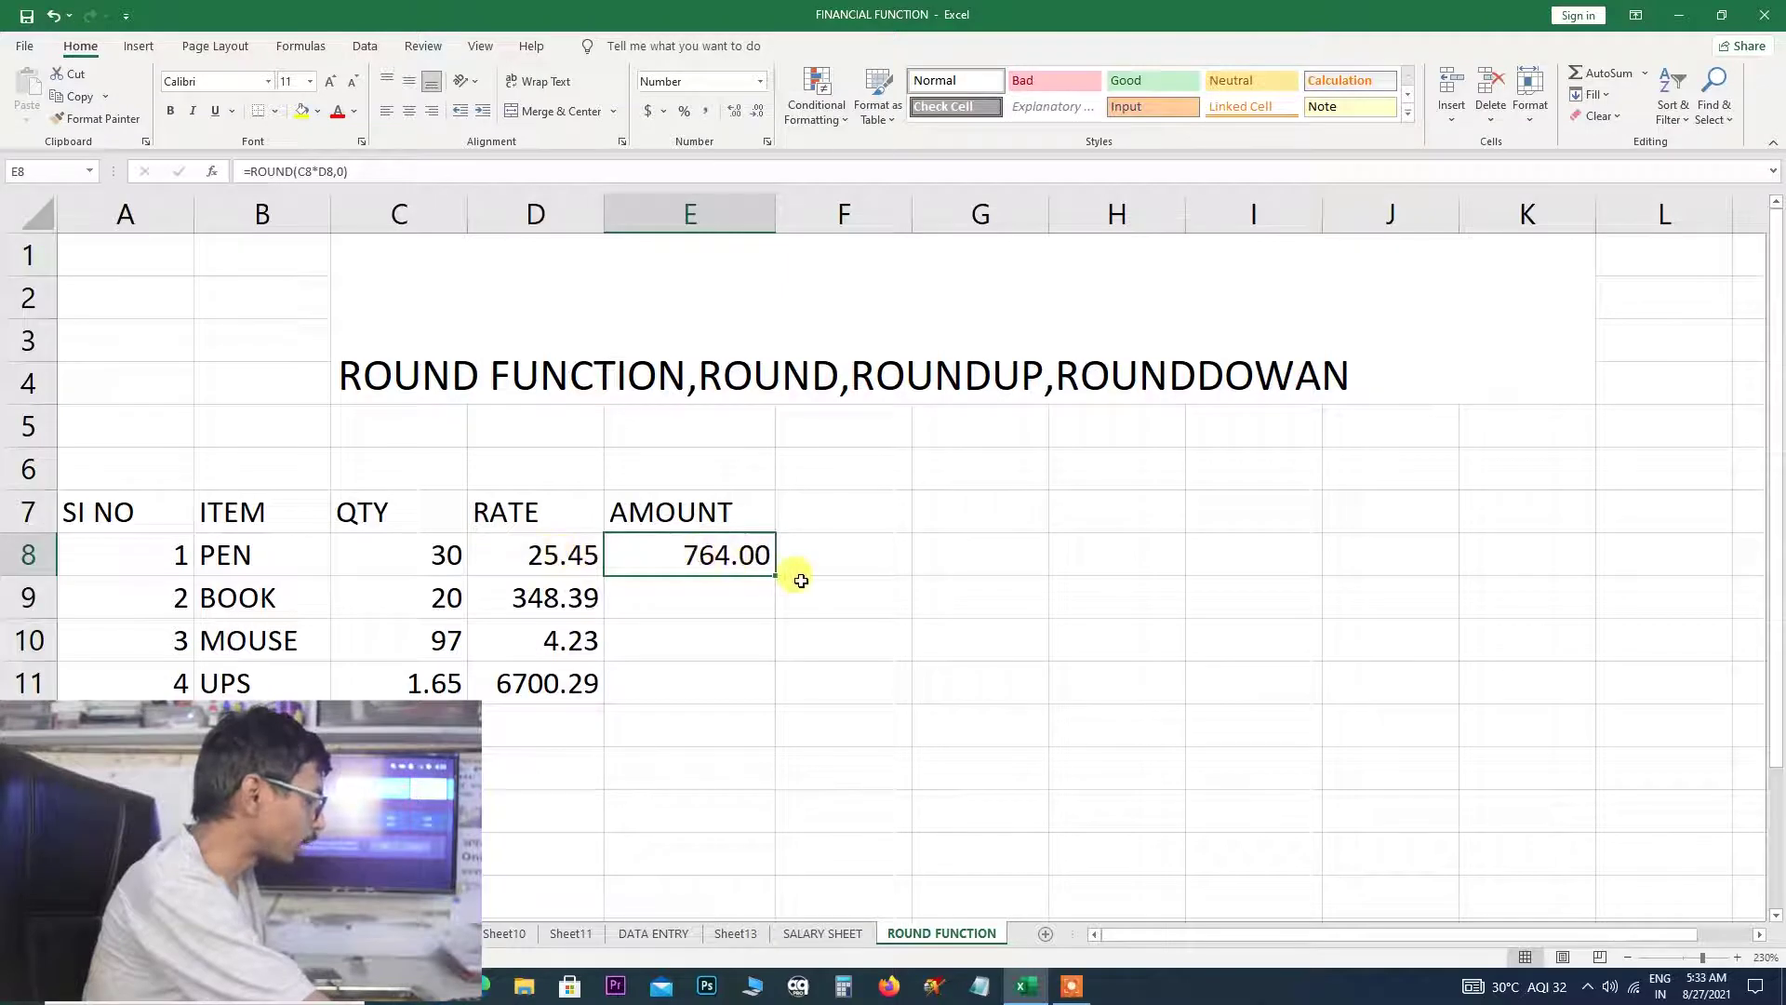
pyautogui.hotkey('ctrl', 'z')
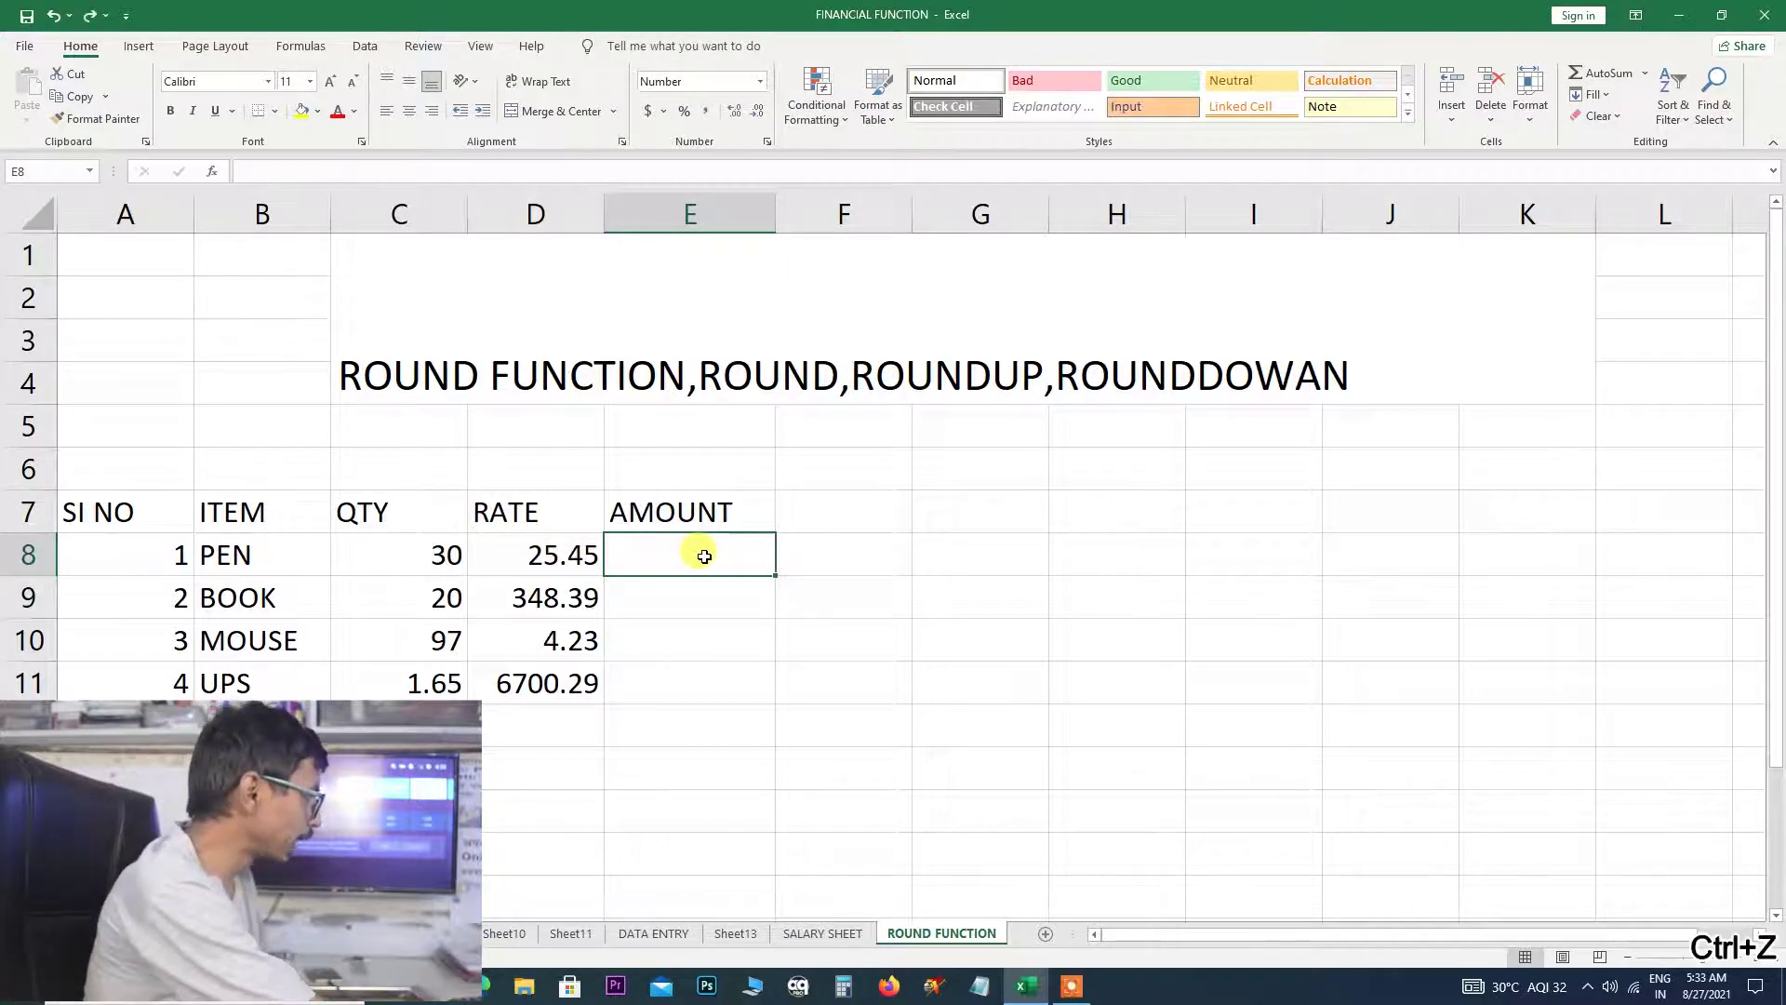
pyautogui.write('=')
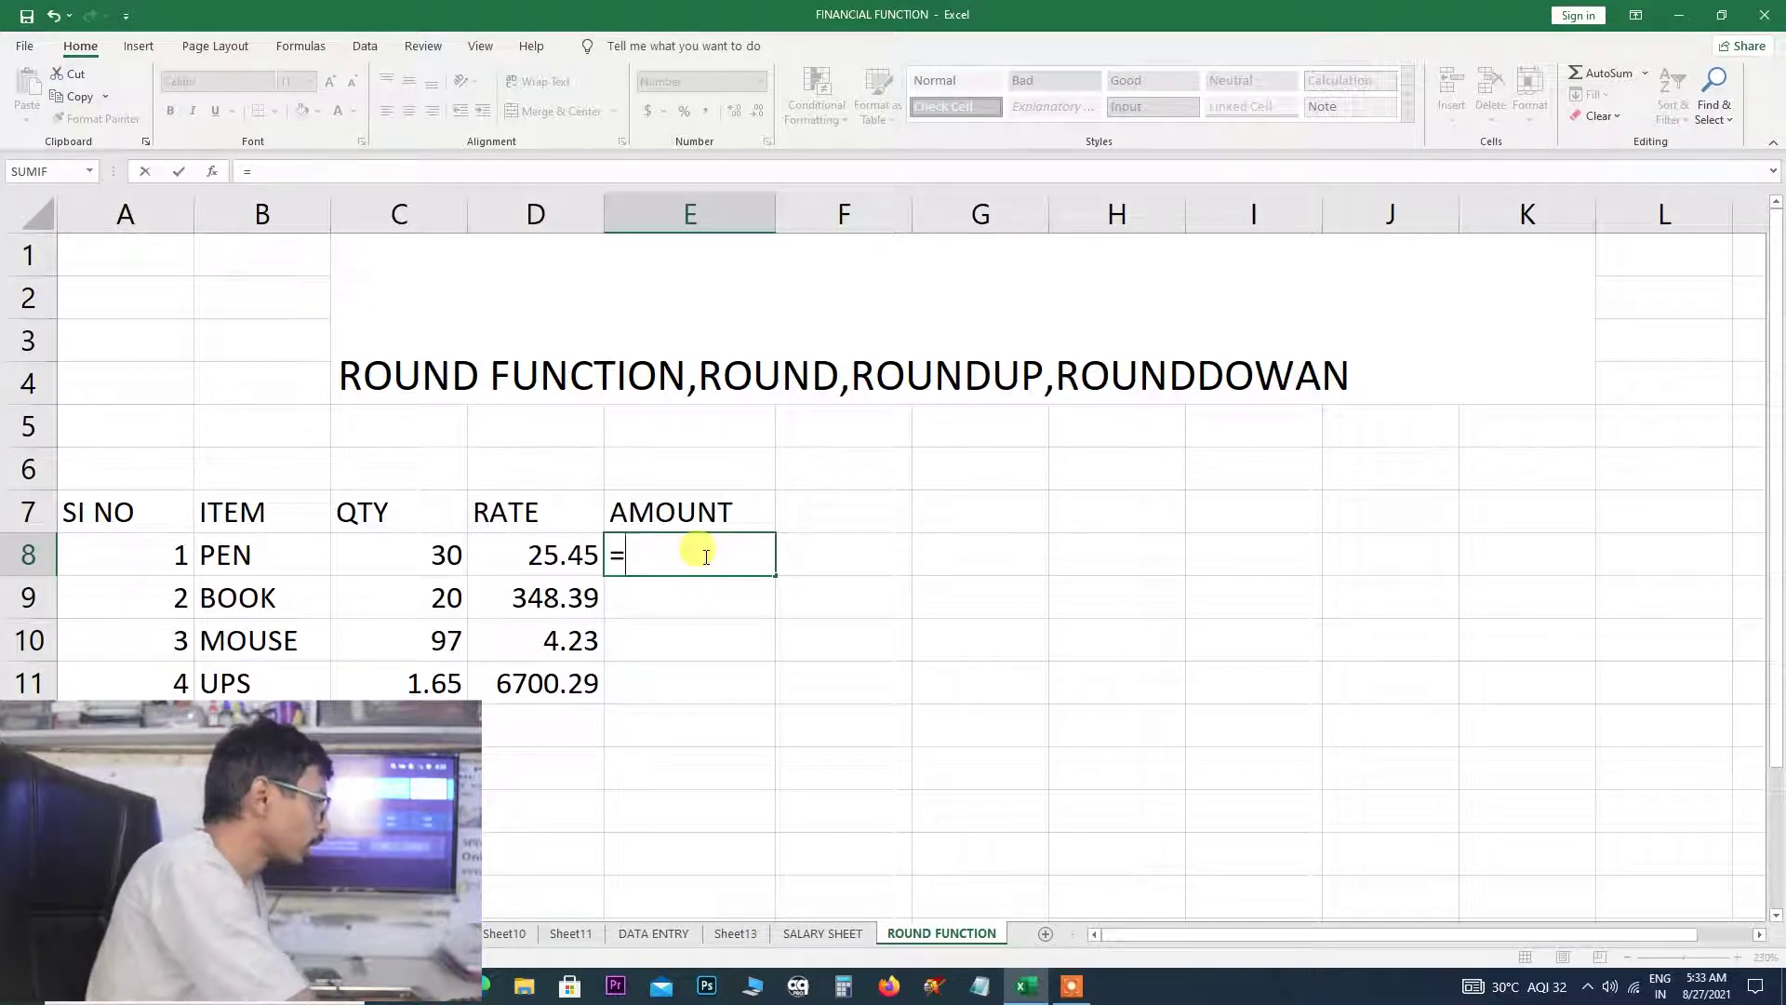
pyautogui.write('(')
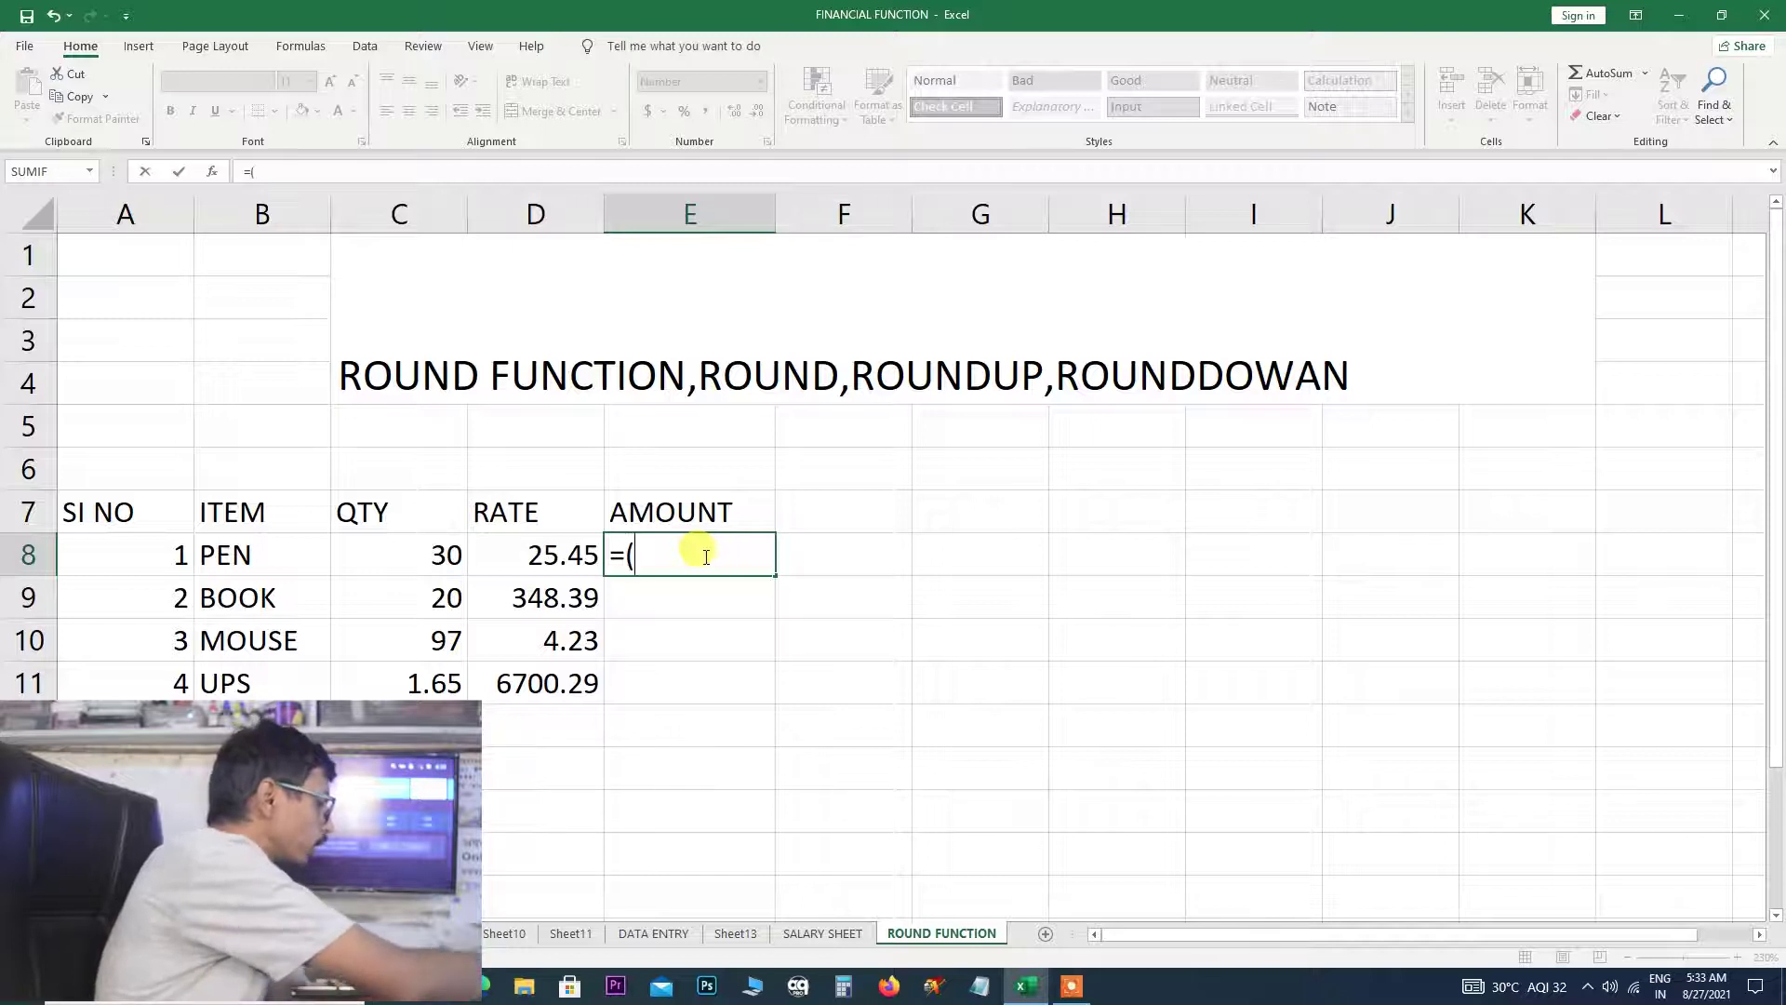
pyautogui.click(415, 559)
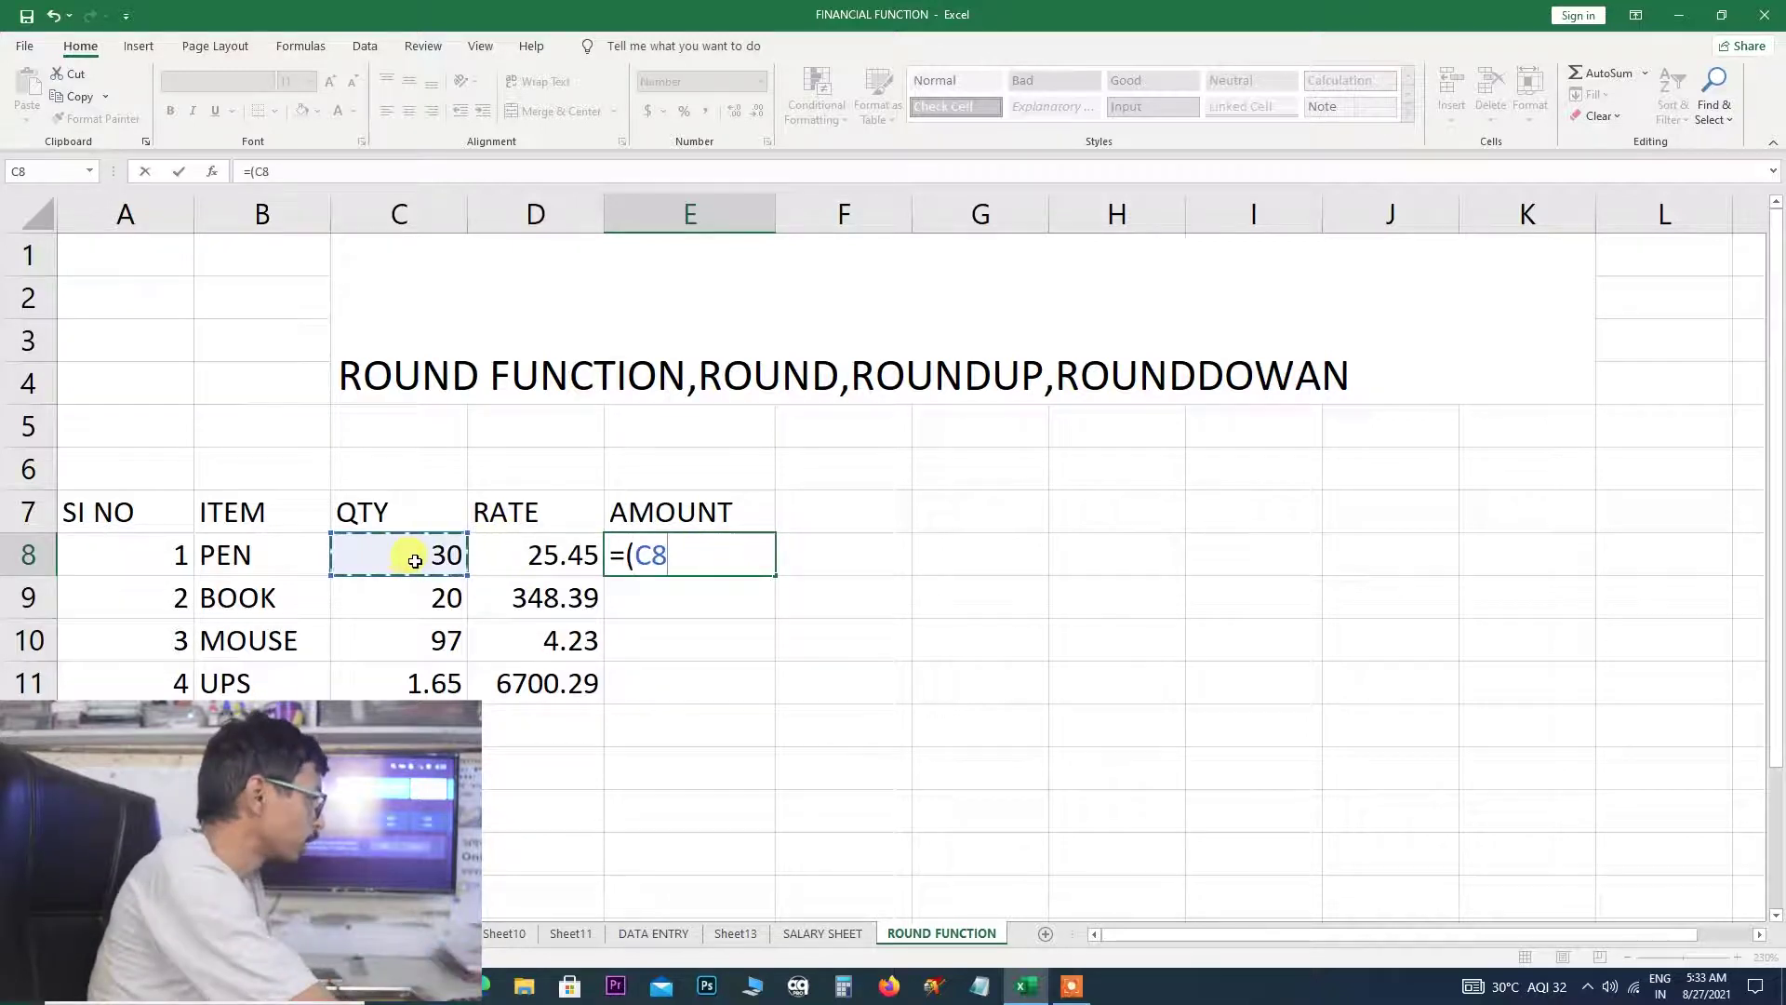
pyautogui.write('*')
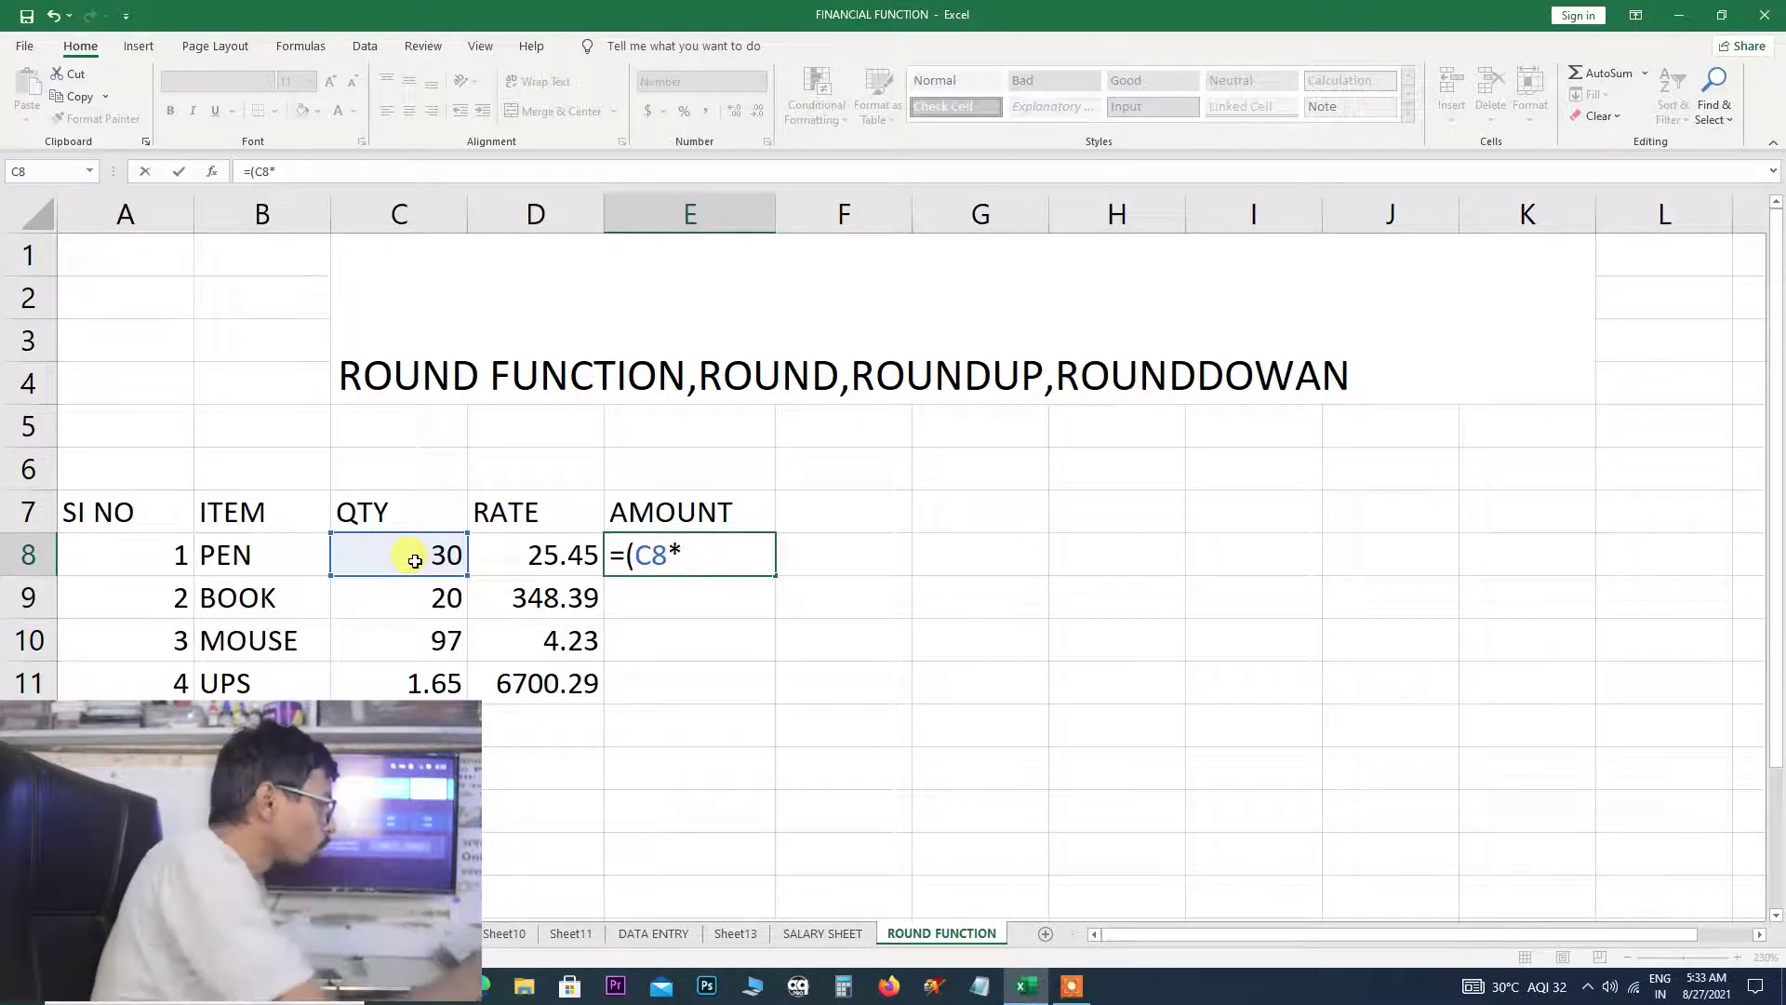
pyautogui.click(531, 553)
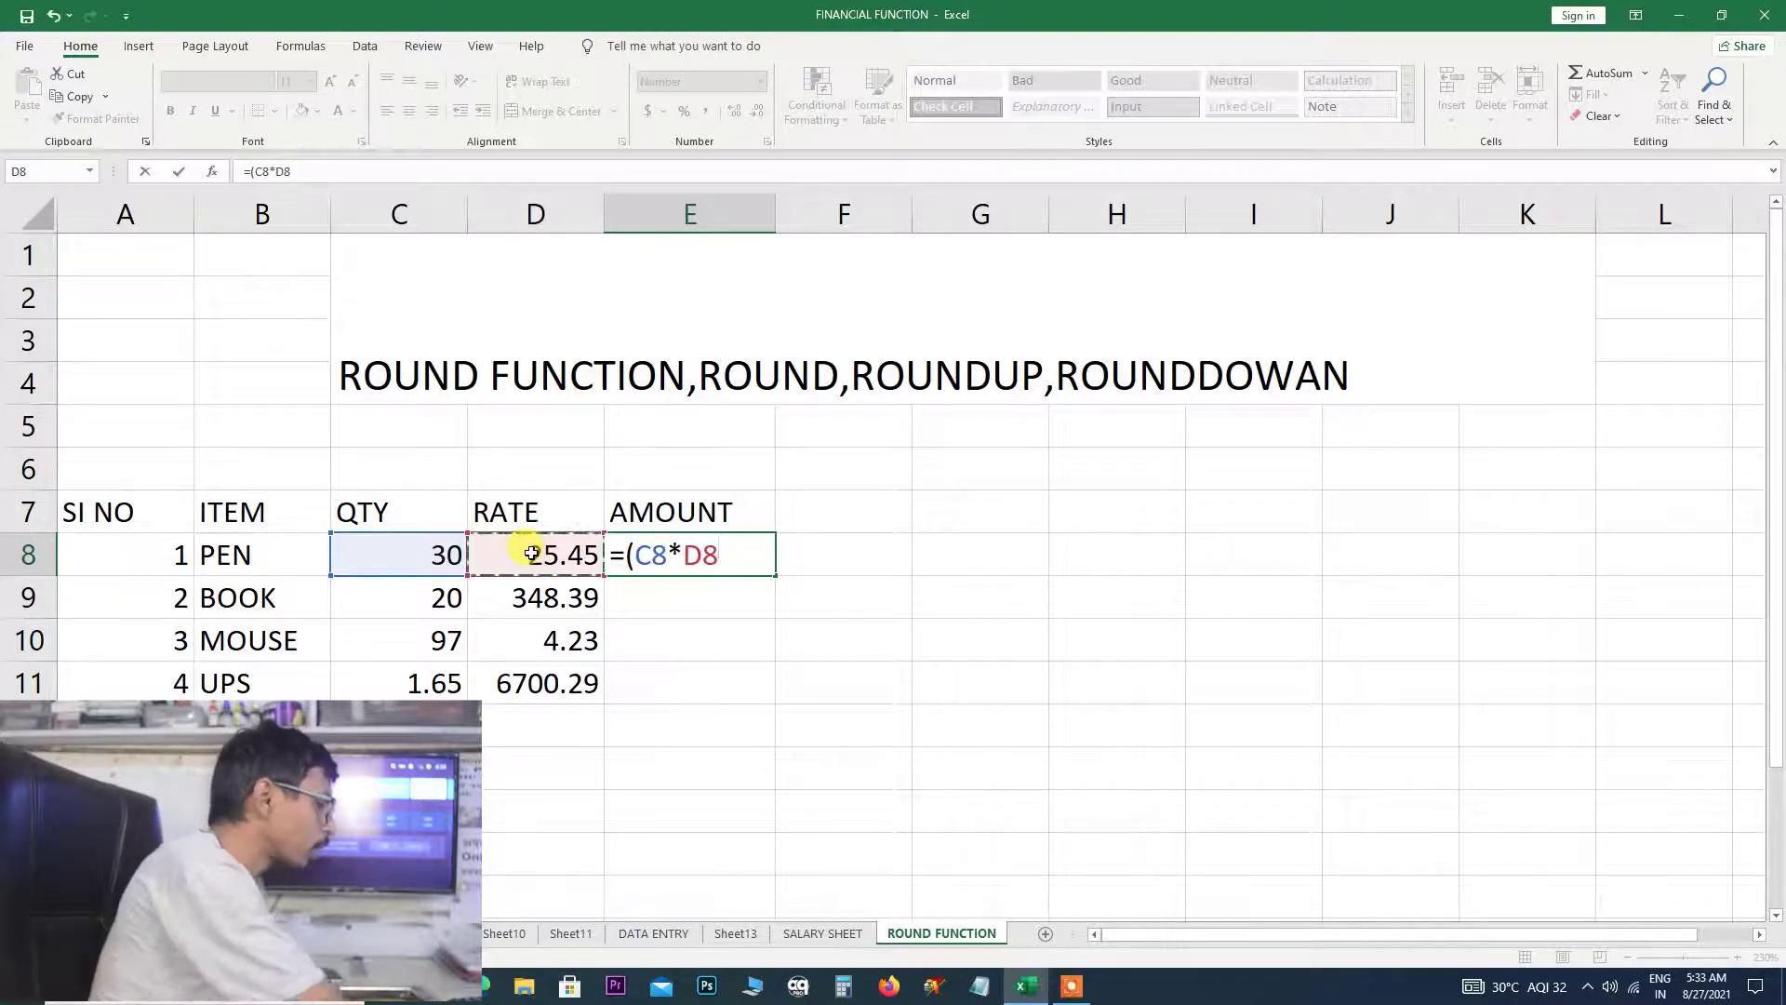
pyautogui.press('Return')
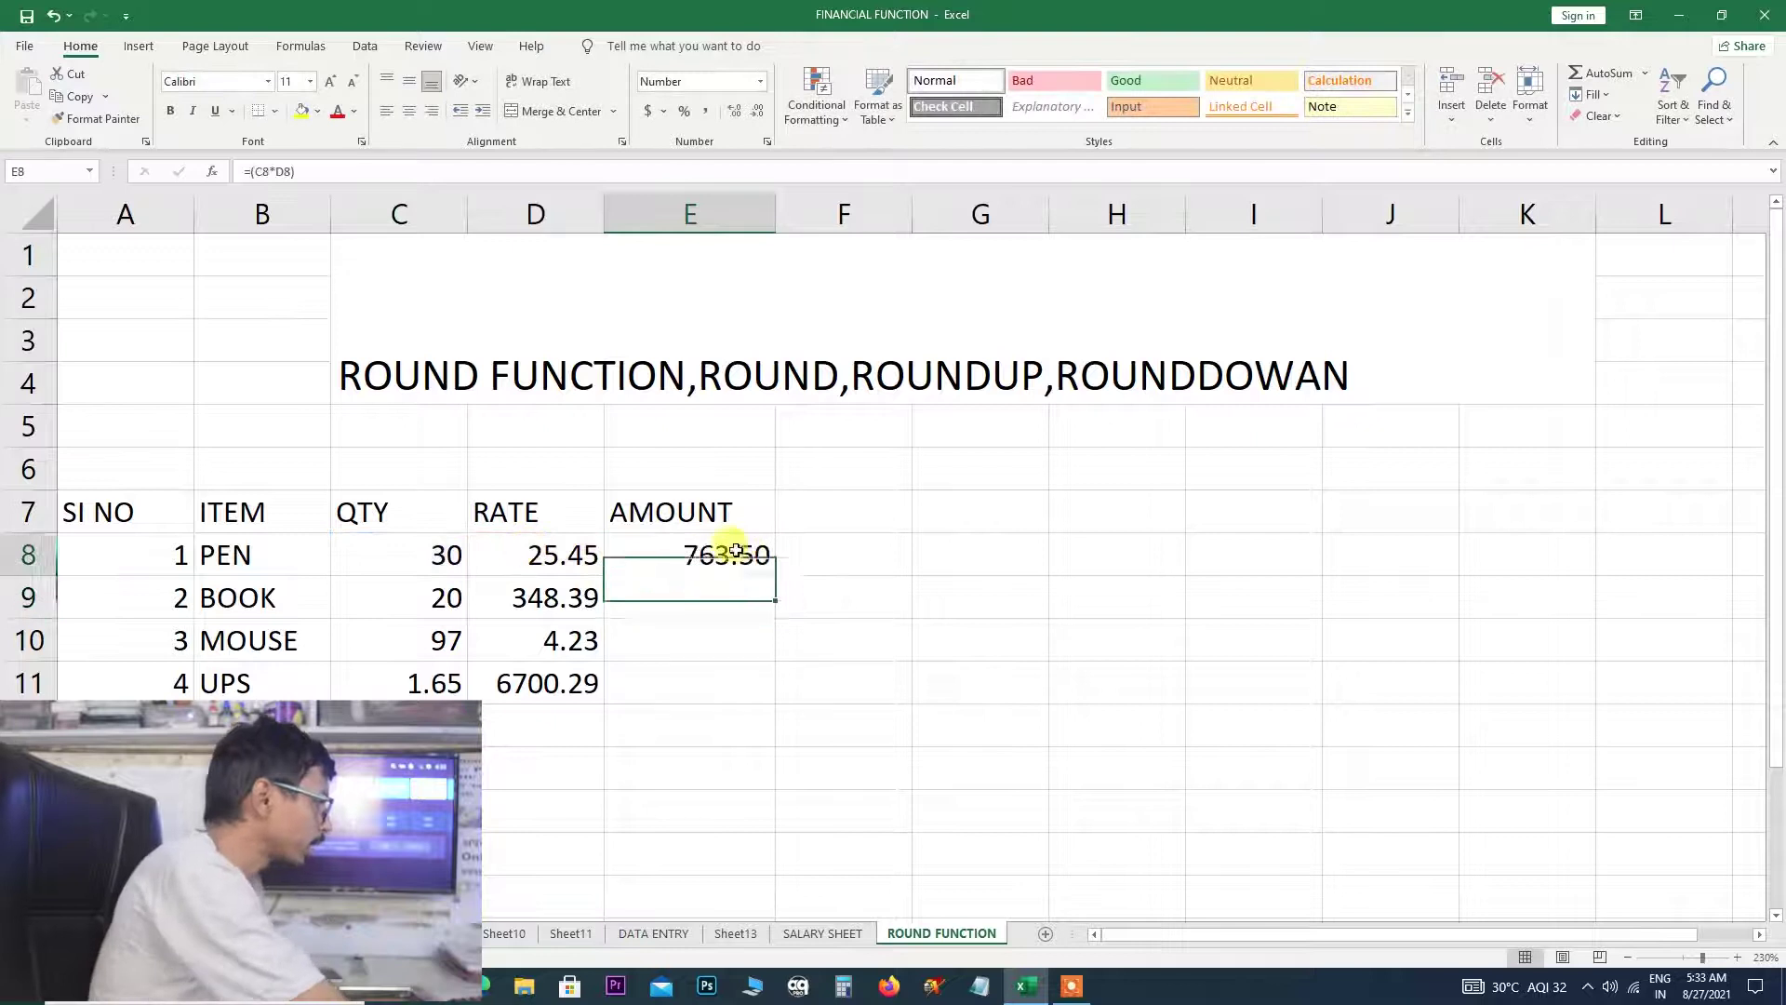
pyautogui.click(758, 556)
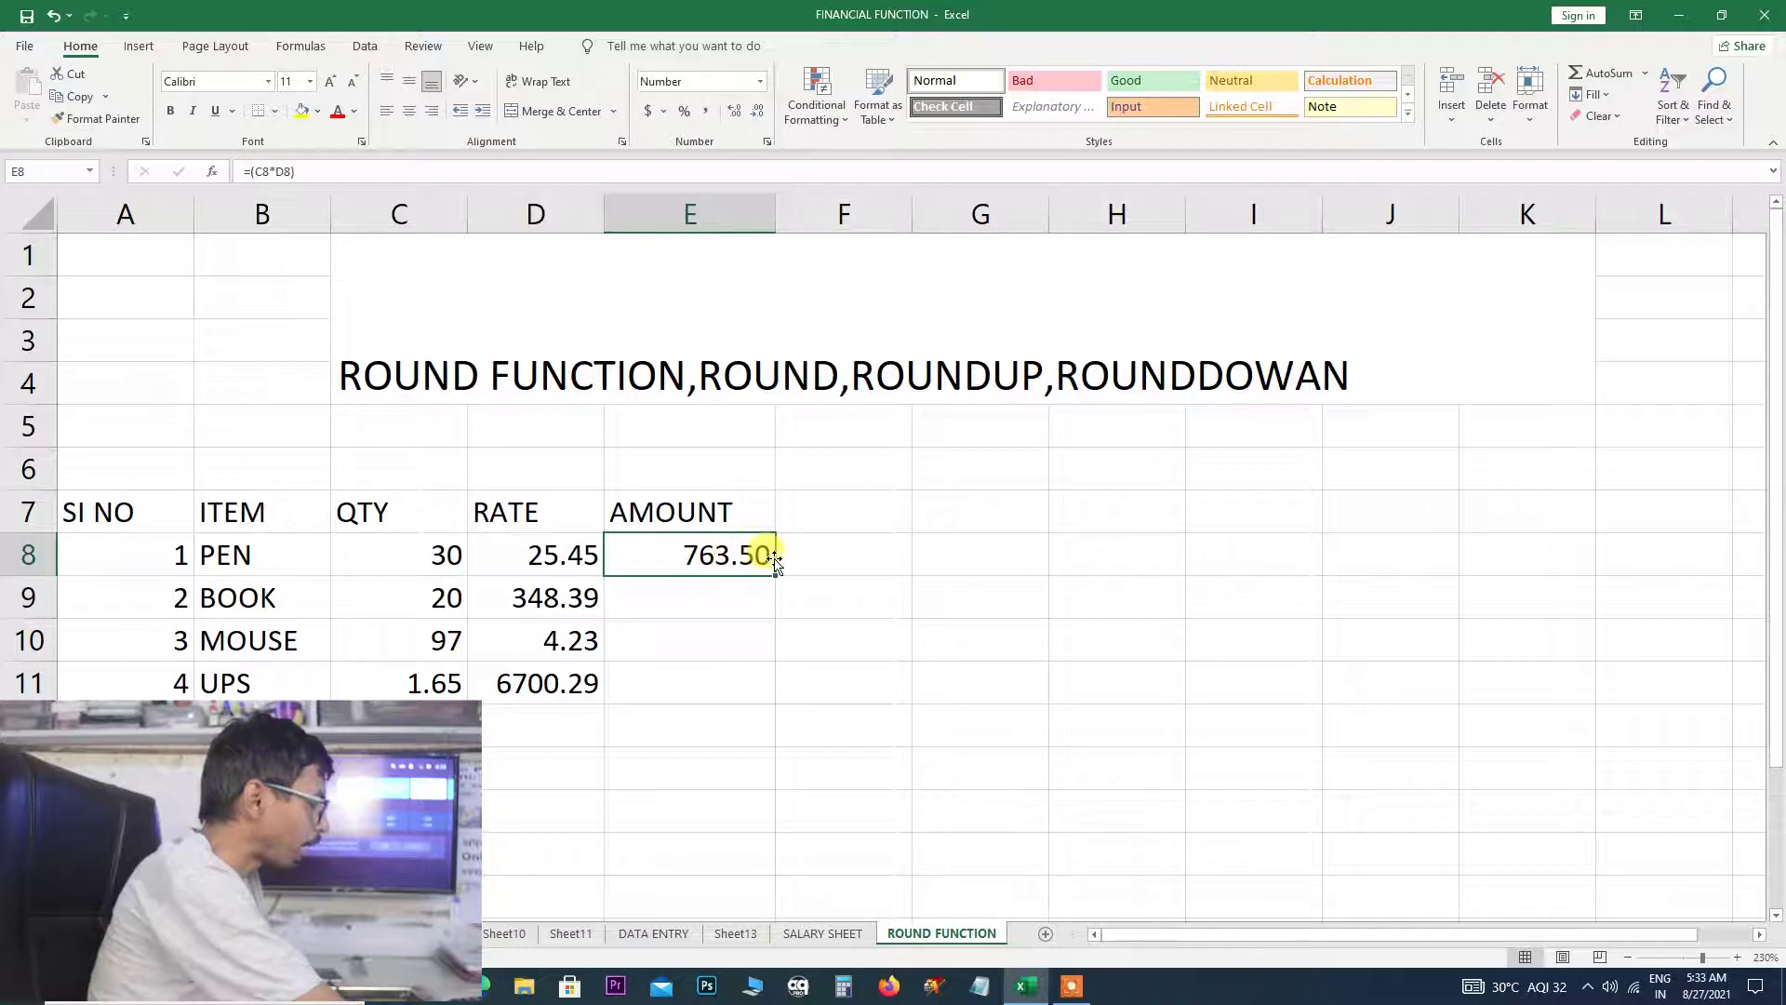
pyautogui.doubleClick(772, 558)
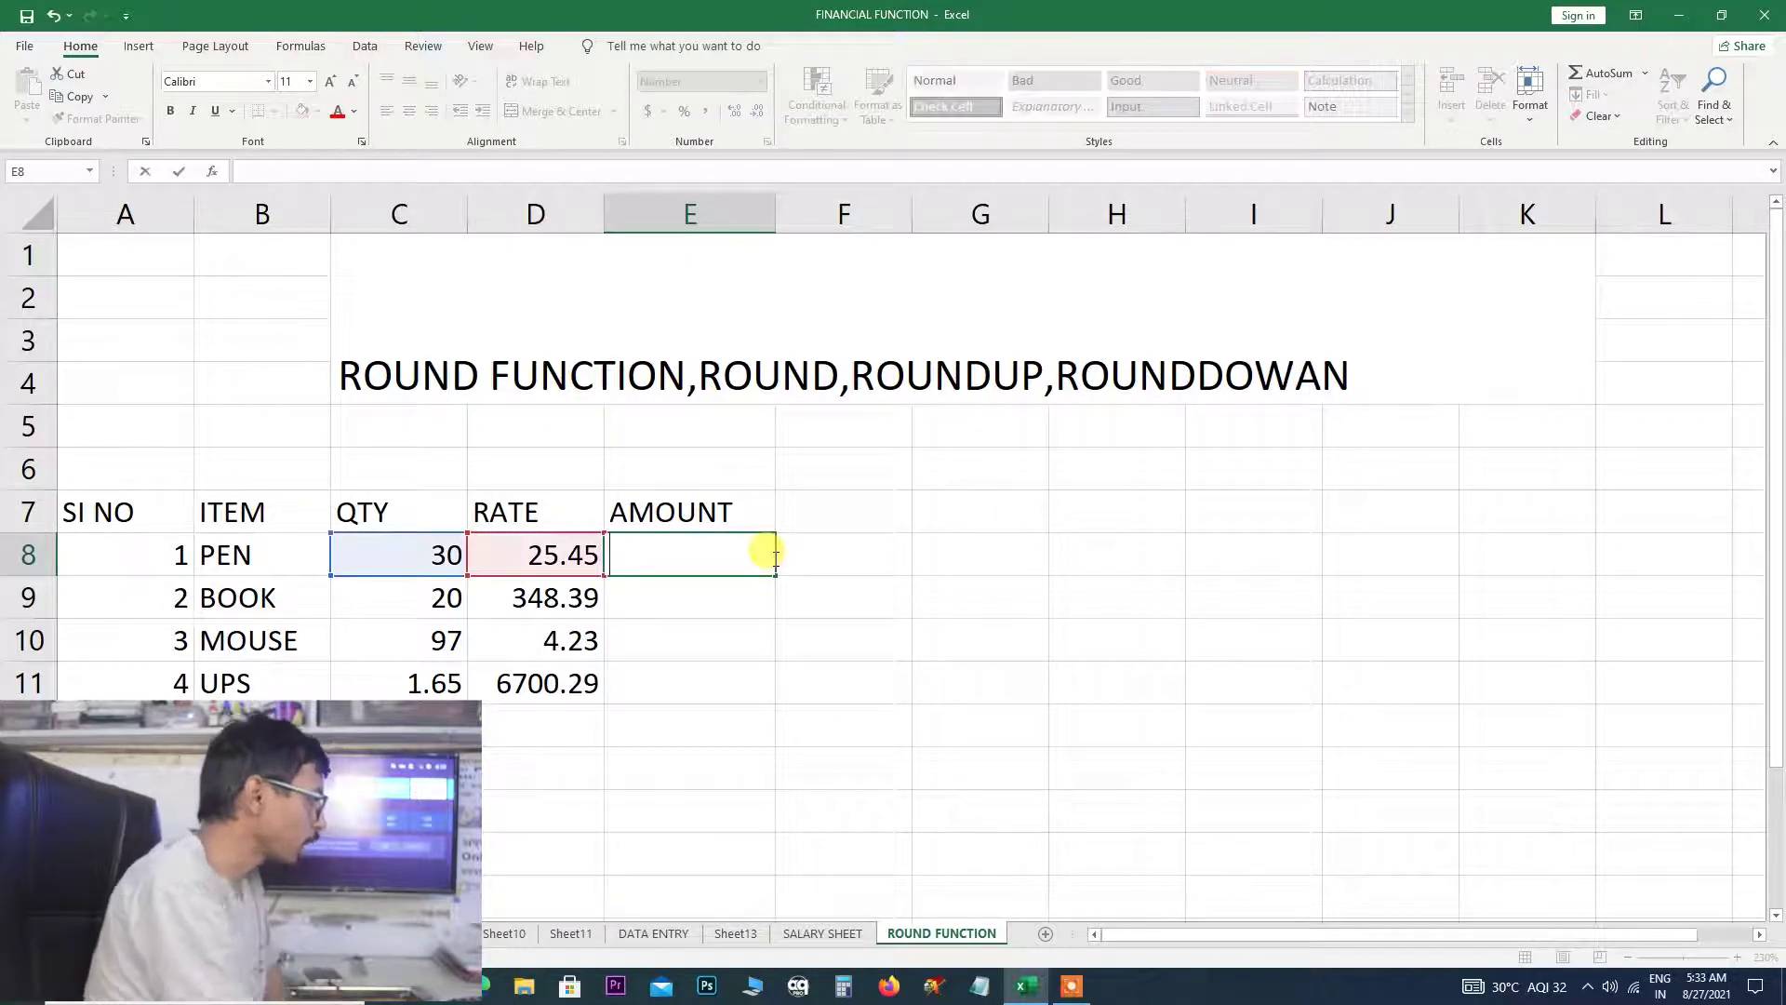
# Enter =ROUND(C8*D8,0) in E8 so the PEN amount shows 764.00
pyautogui.click(736, 625)
pyautogui.click(690, 556)
pyautogui.write('=')
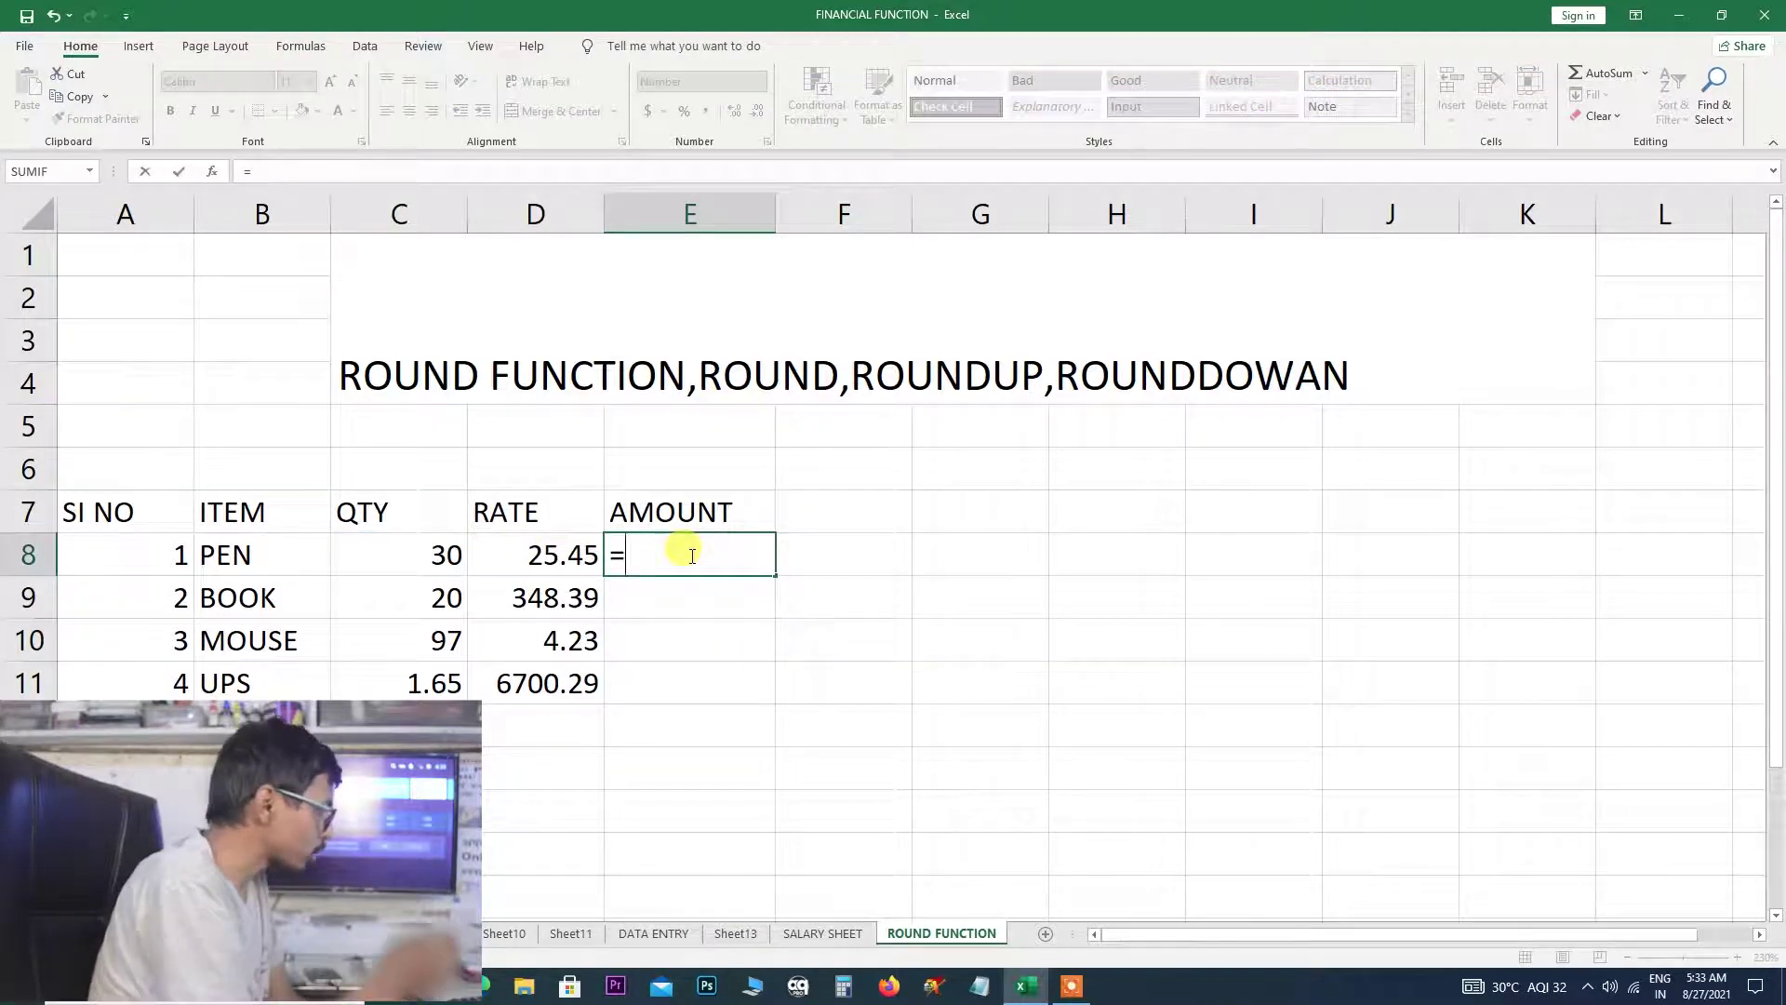
pyautogui.write('R')
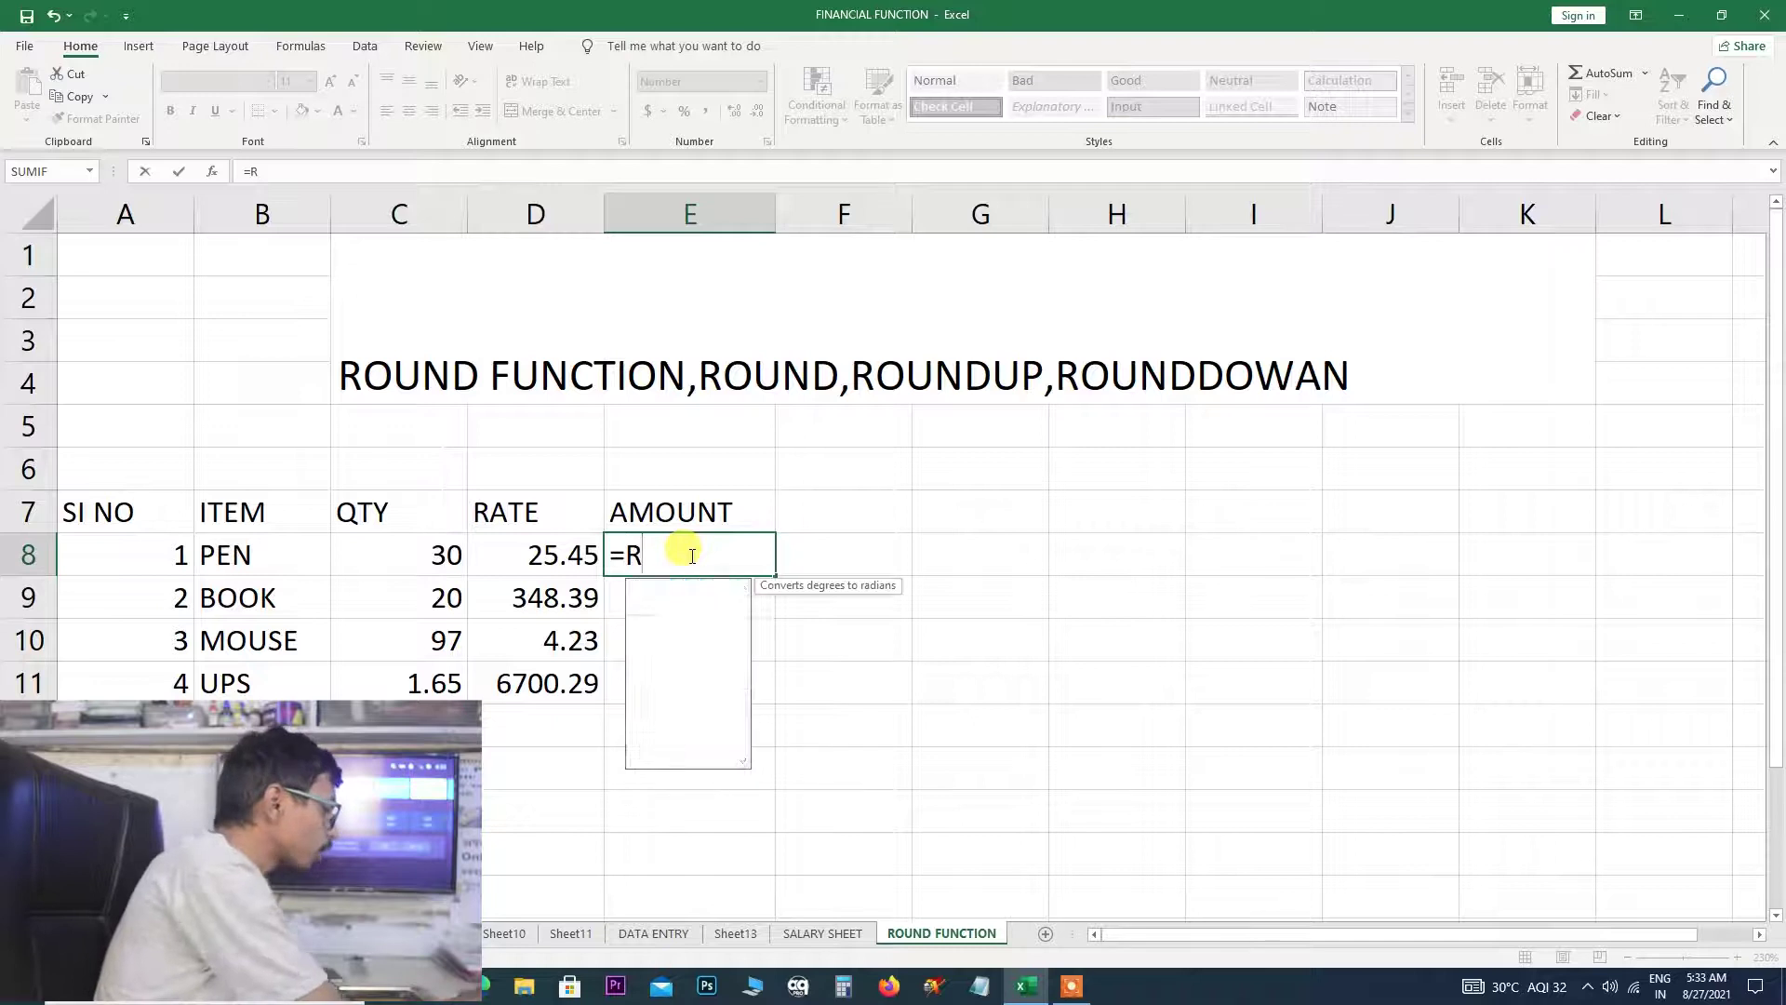
pyautogui.write('OUND')
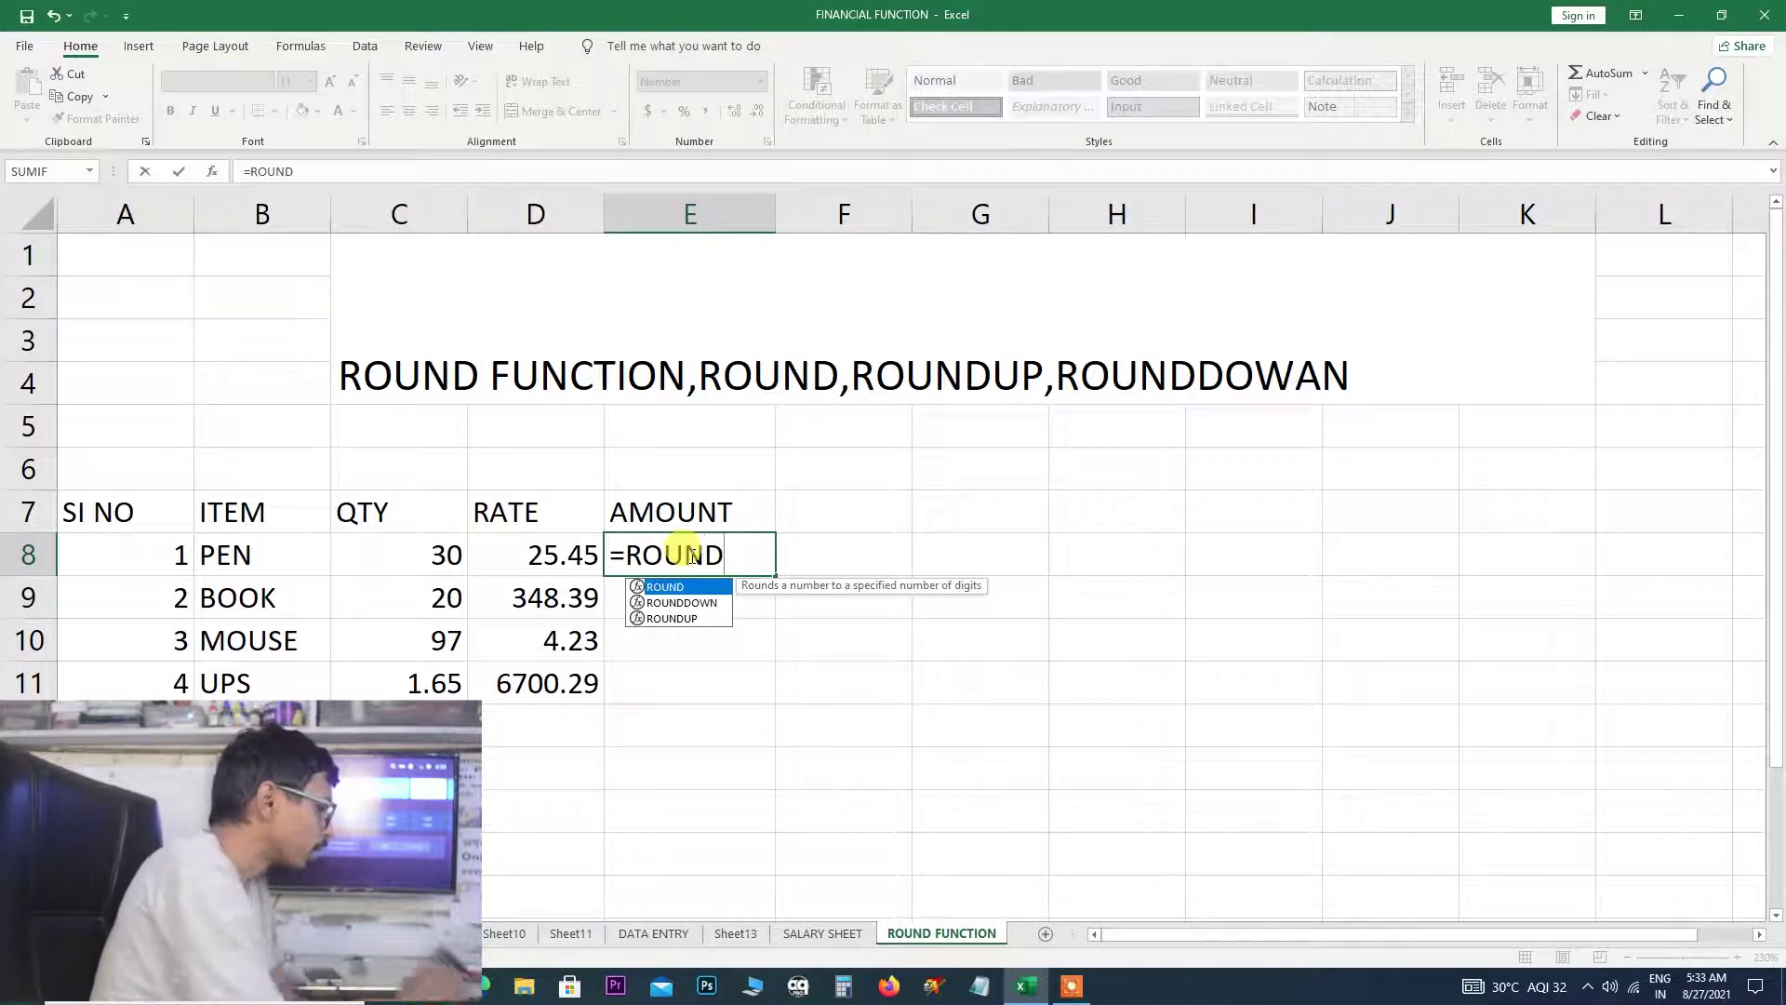
pyautogui.write('(')
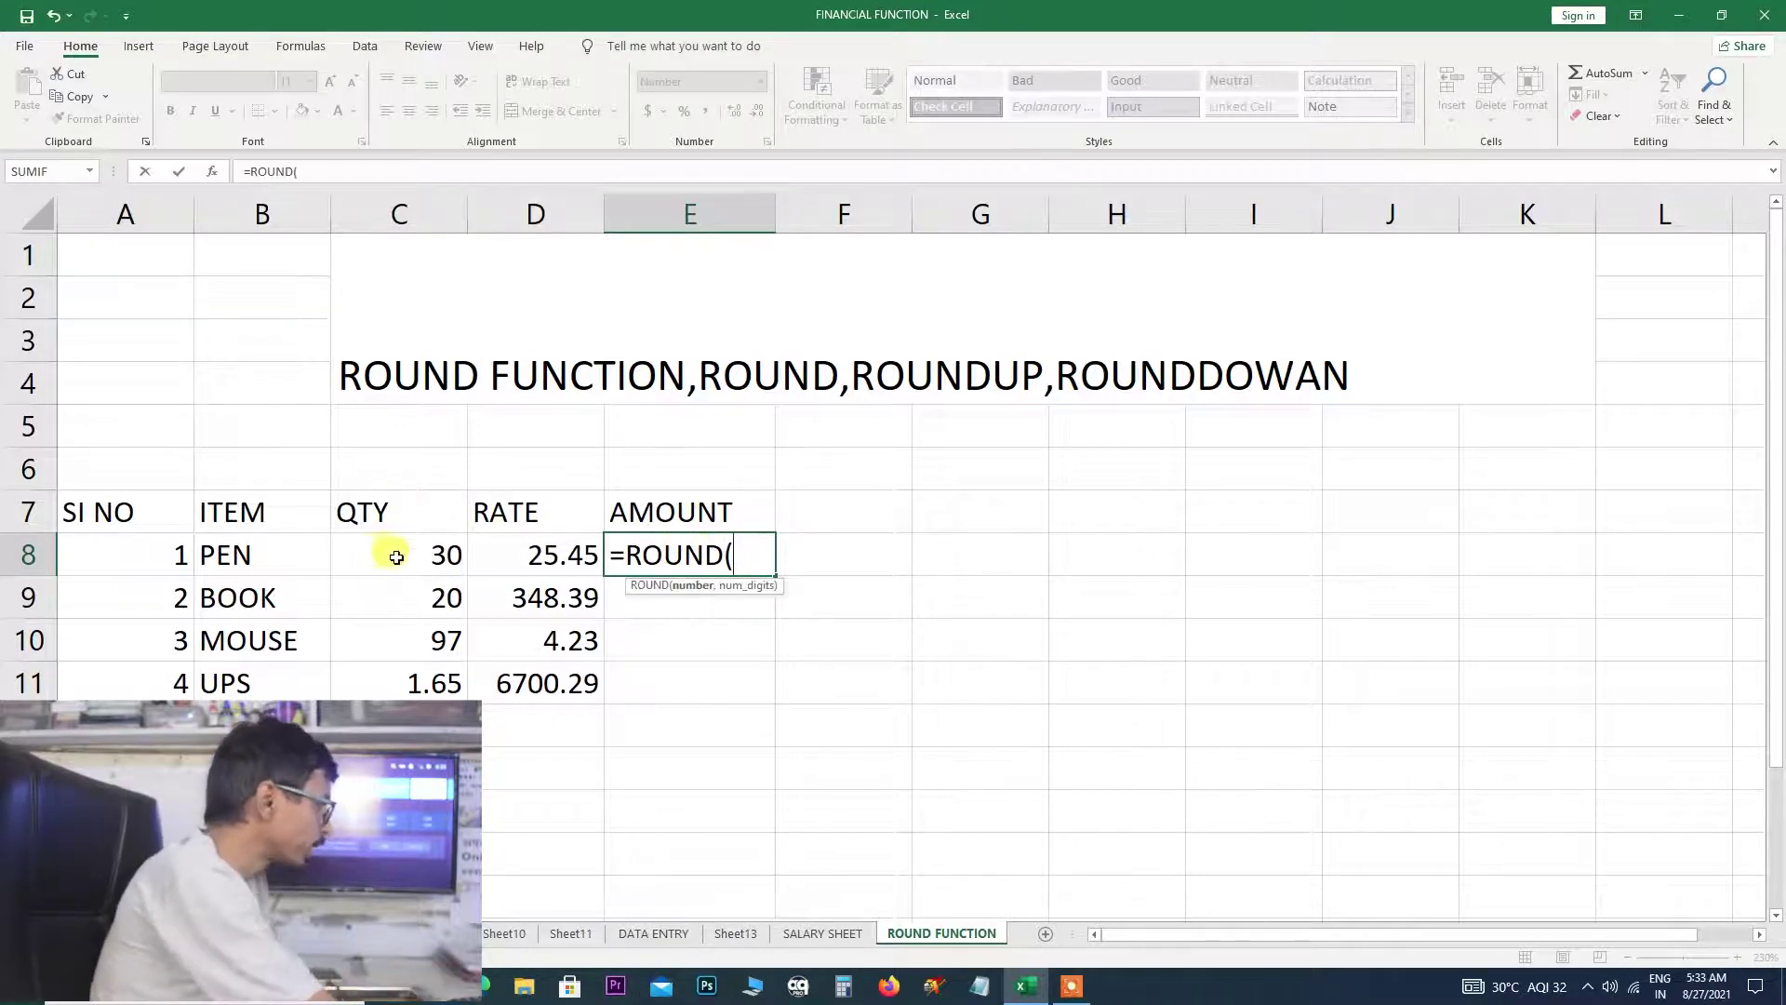
pyautogui.click(396, 557)
pyautogui.write('*')
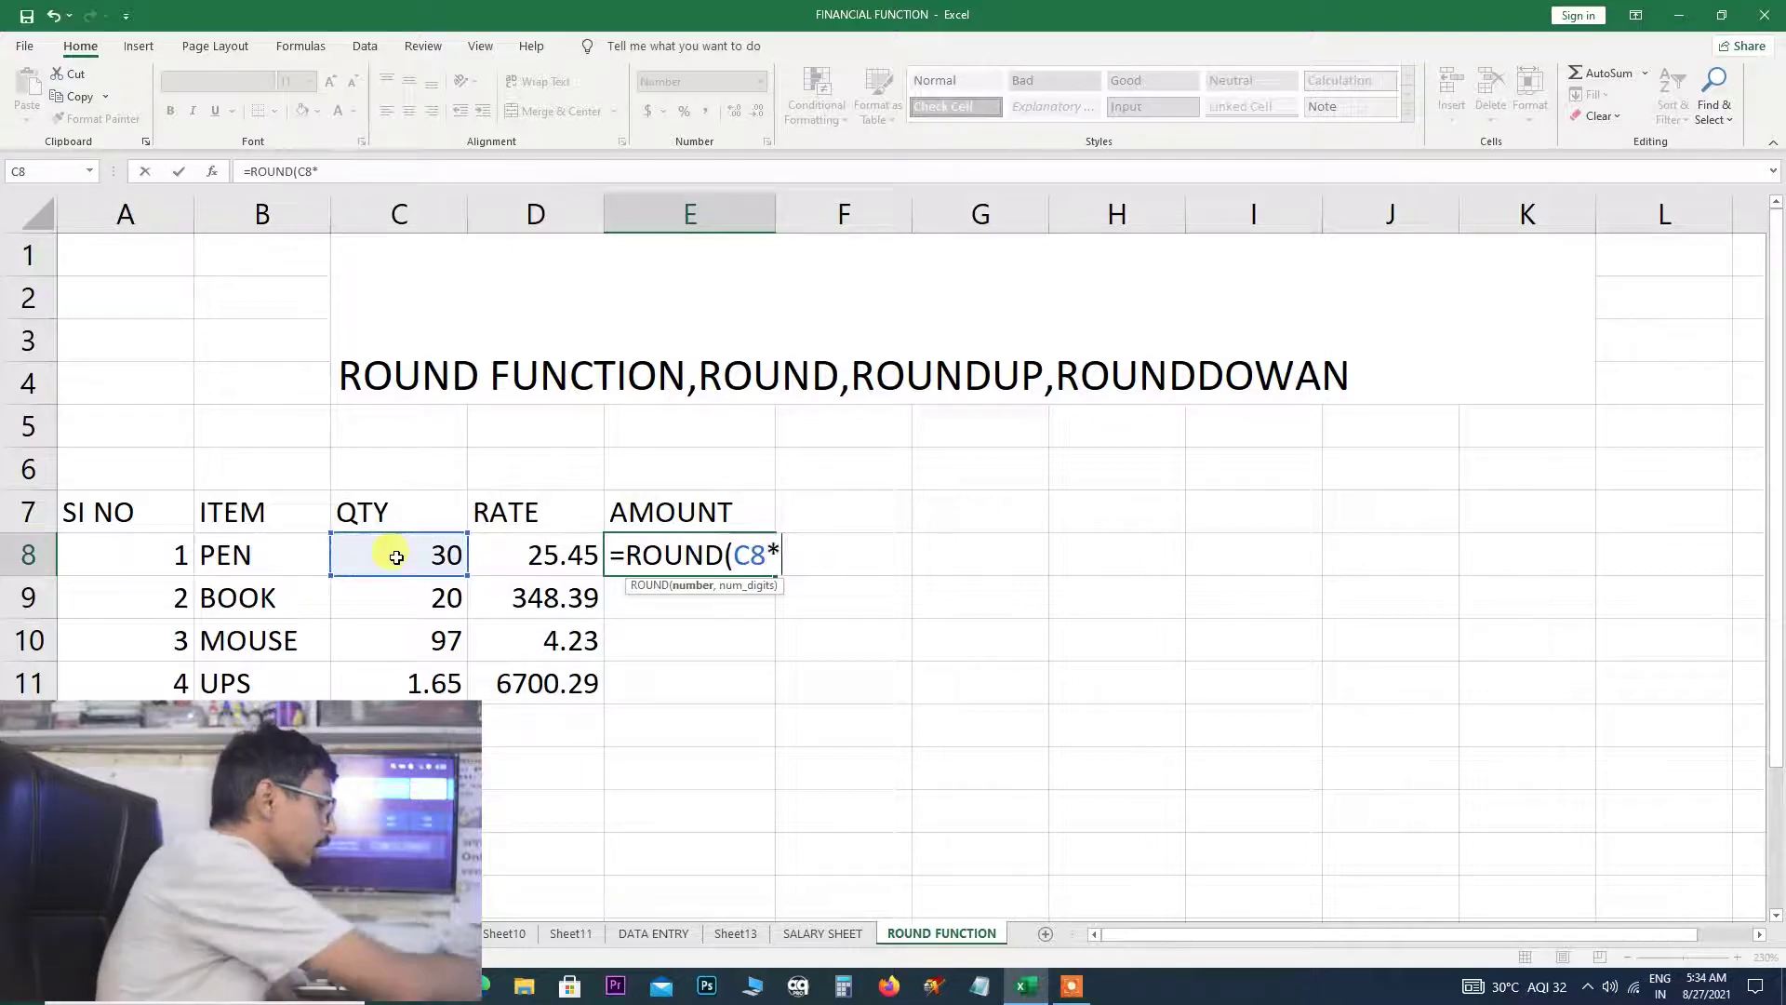
pyautogui.click(542, 567)
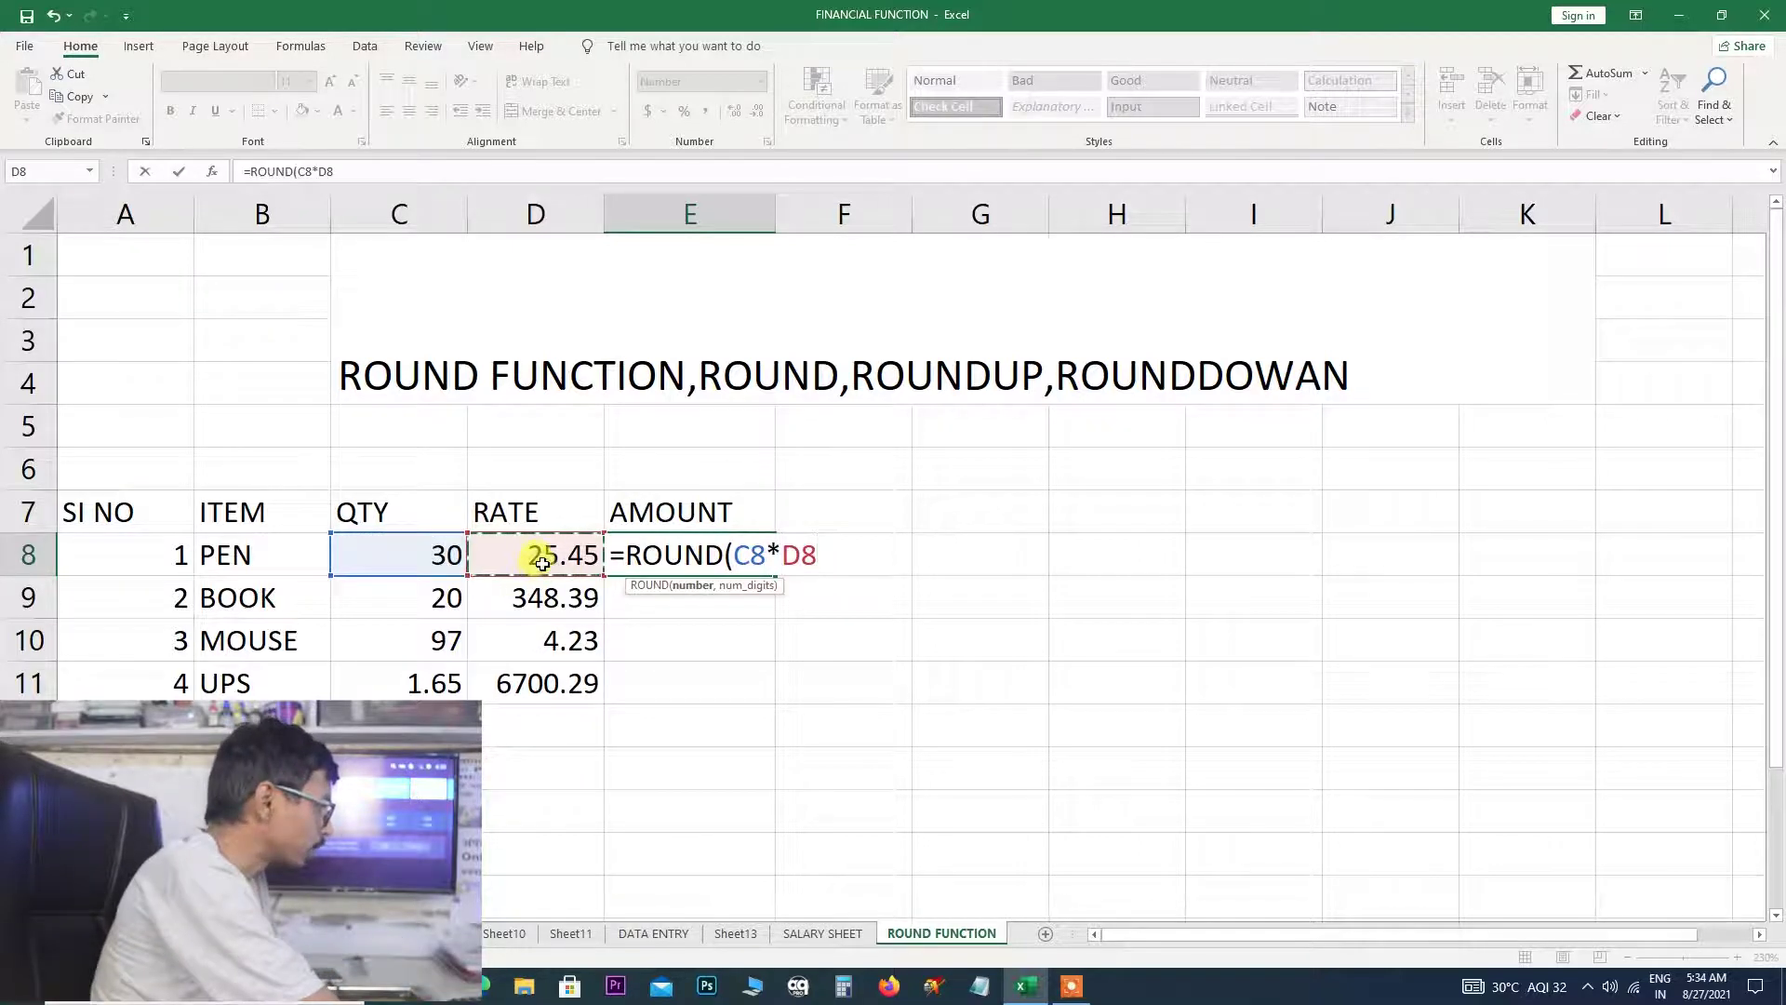
pyautogui.write(',0')
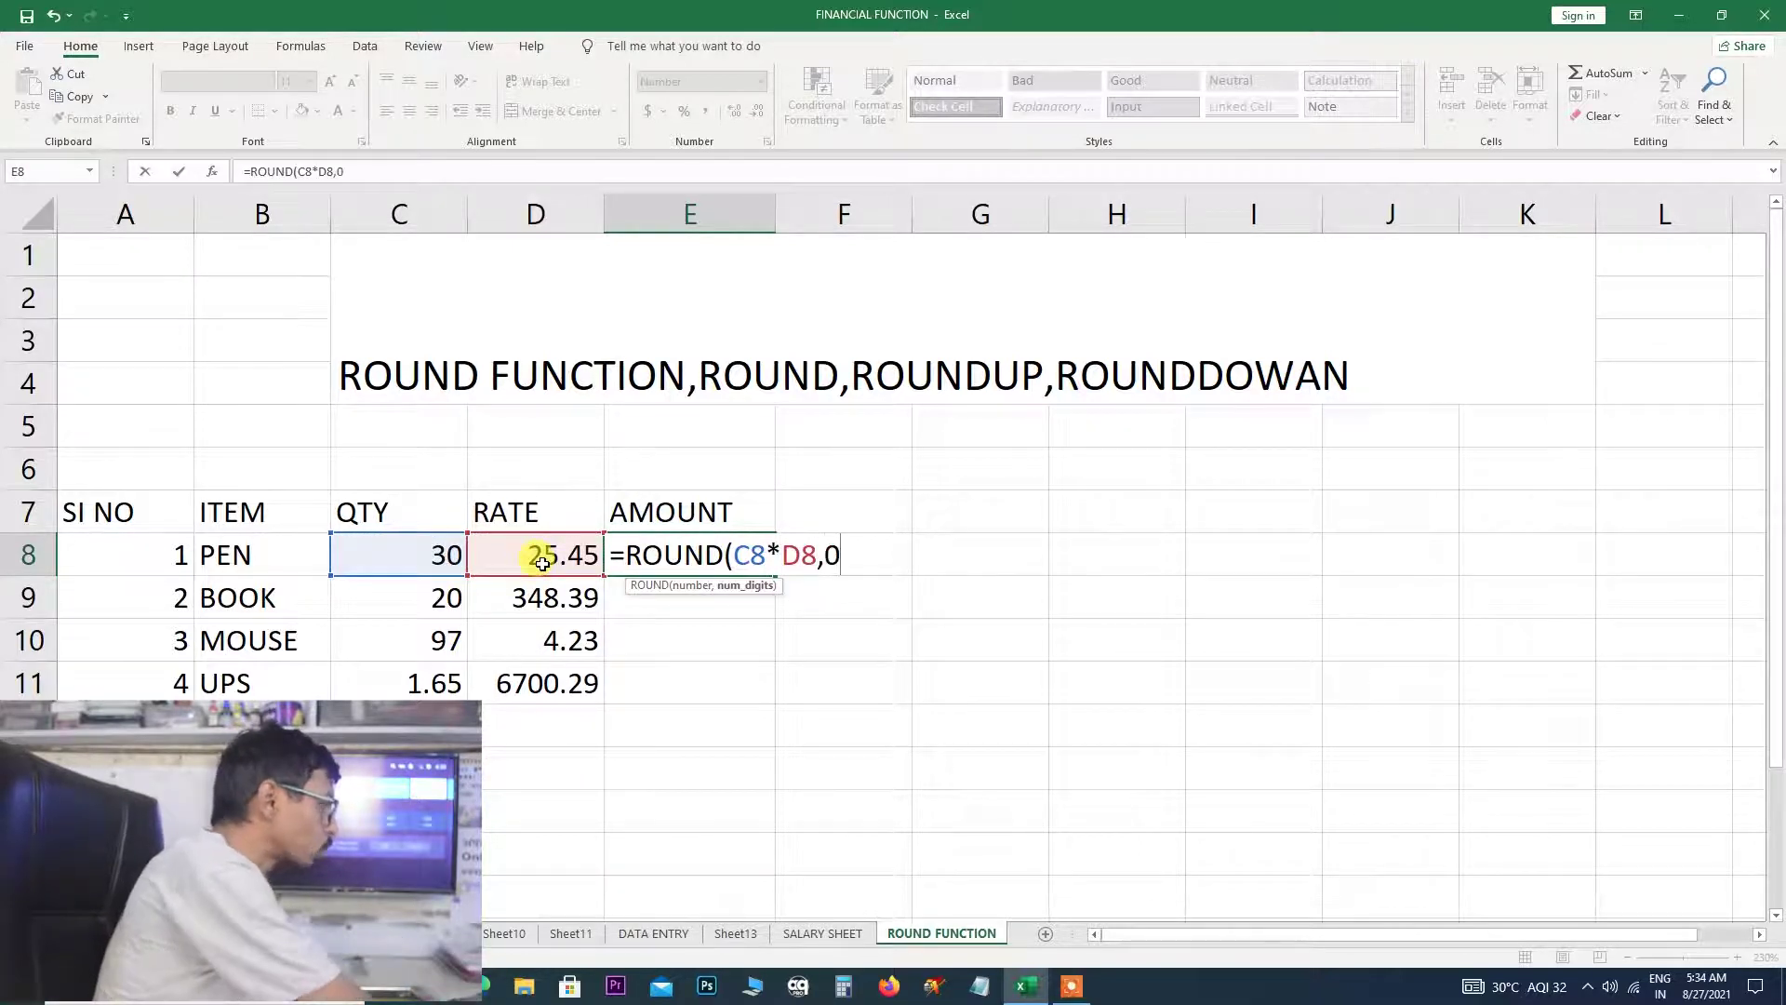
pyautogui.write(')')
pyautogui.press('Return')
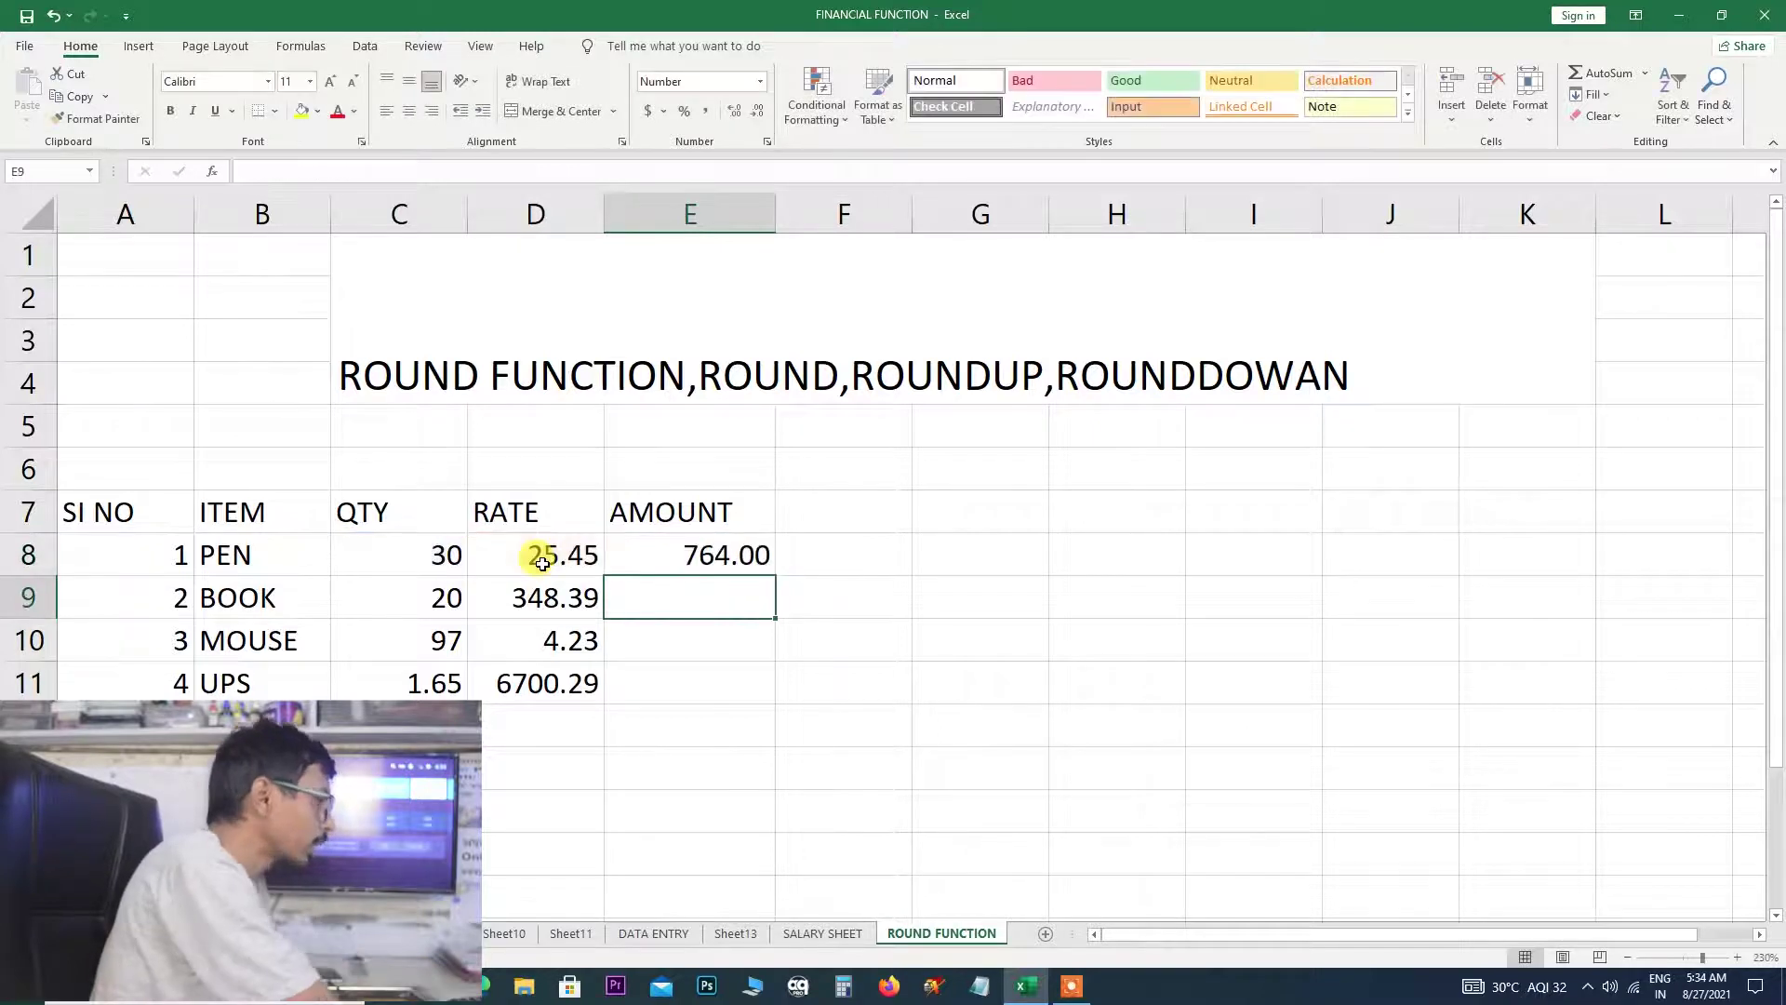
pyautogui.click(704, 549)
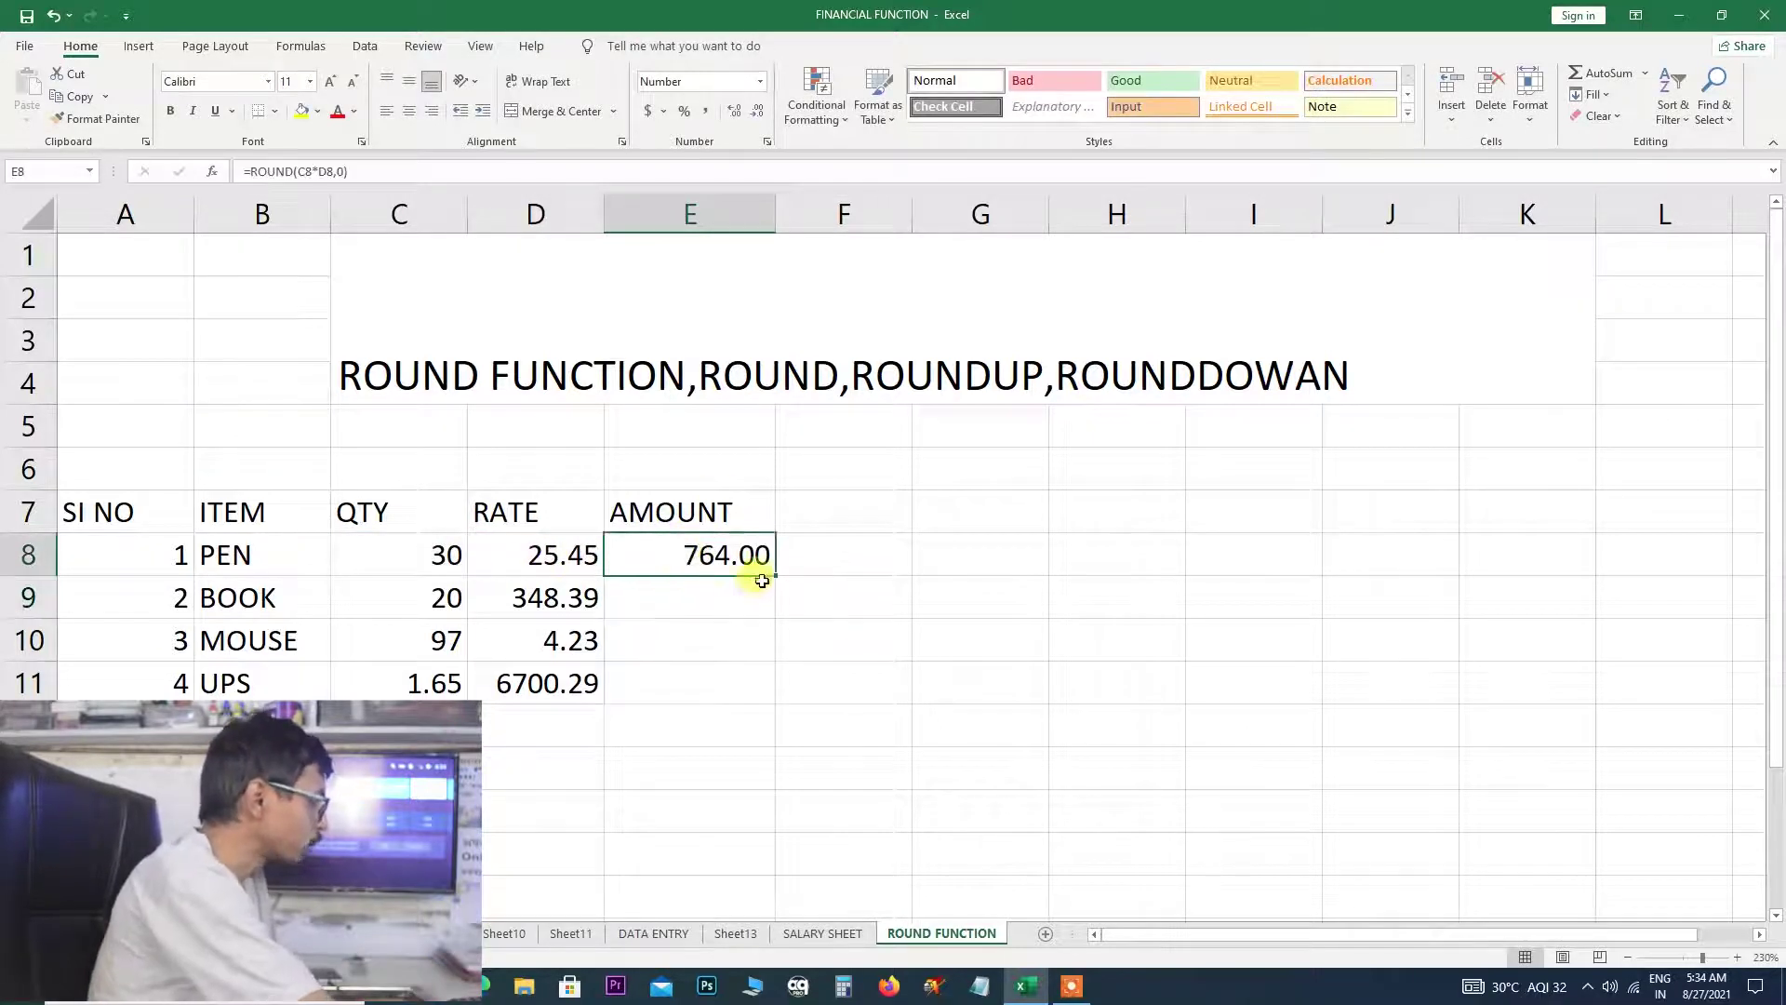
# Fill the ROUND formula down to E11 and show 764, 6968, 410, 11055 without decimals
pyautogui.moveTo(775, 583); pyautogui.dragTo(756, 684)
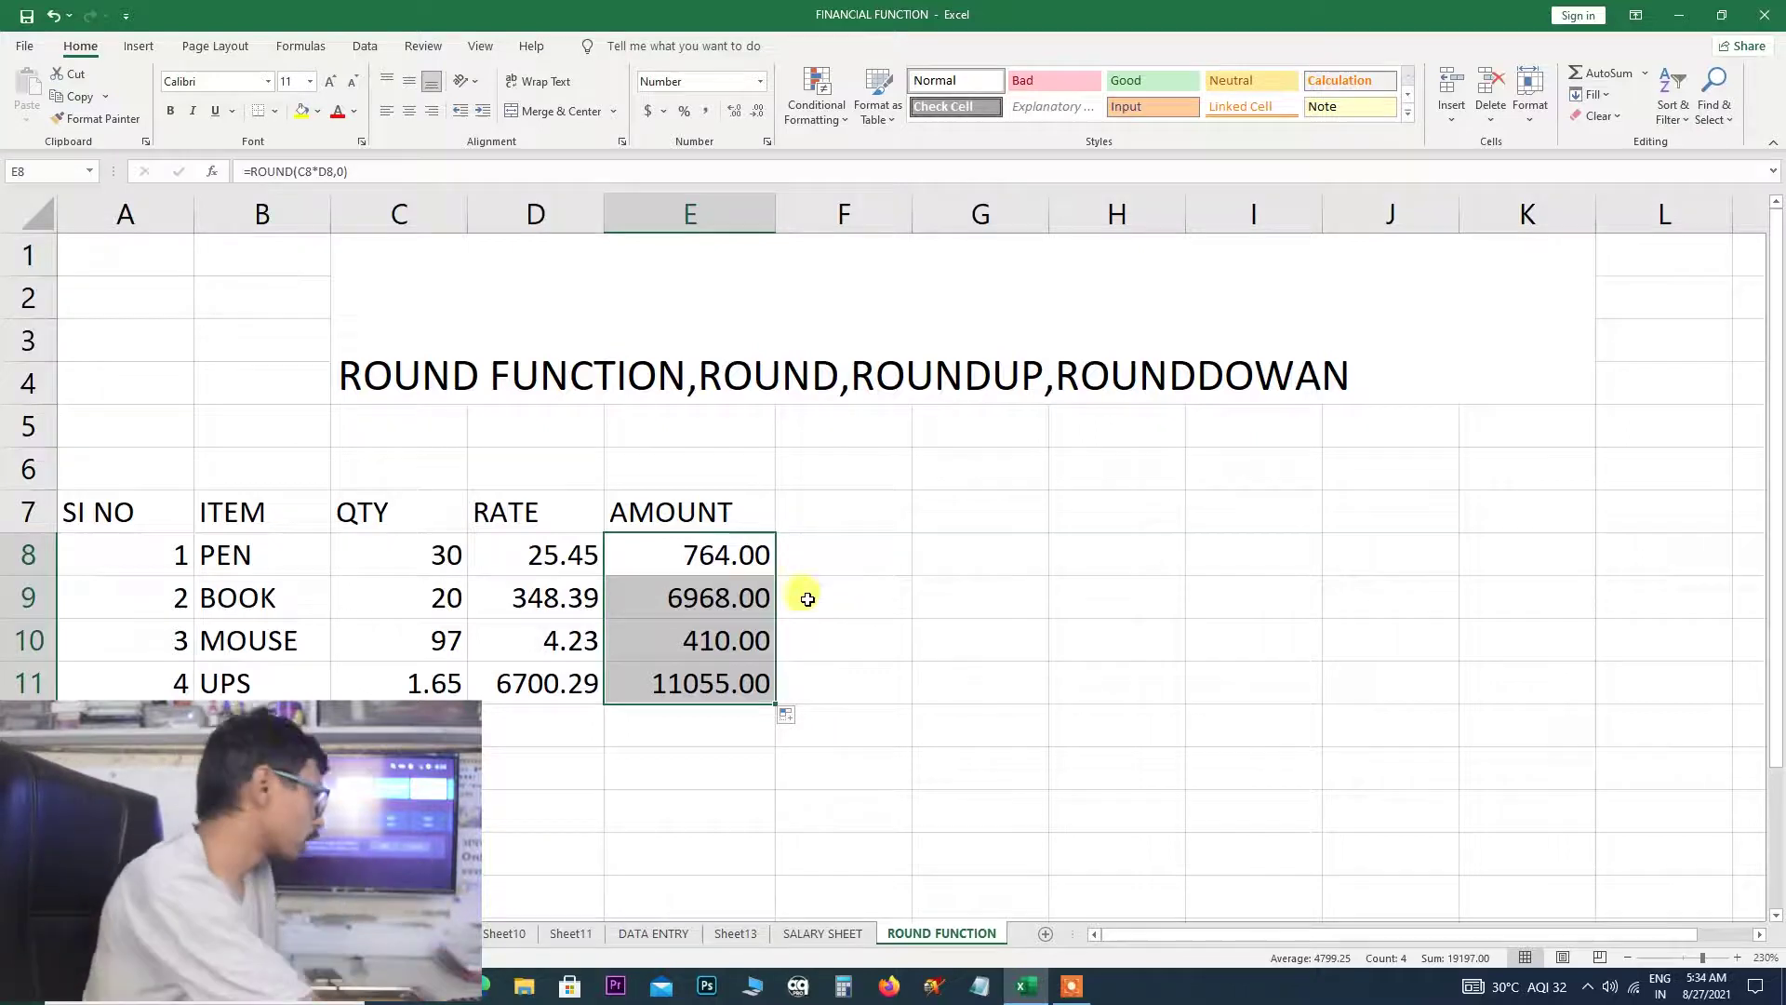
pyautogui.moveTo(735, 549); pyautogui.dragTo(712, 674)
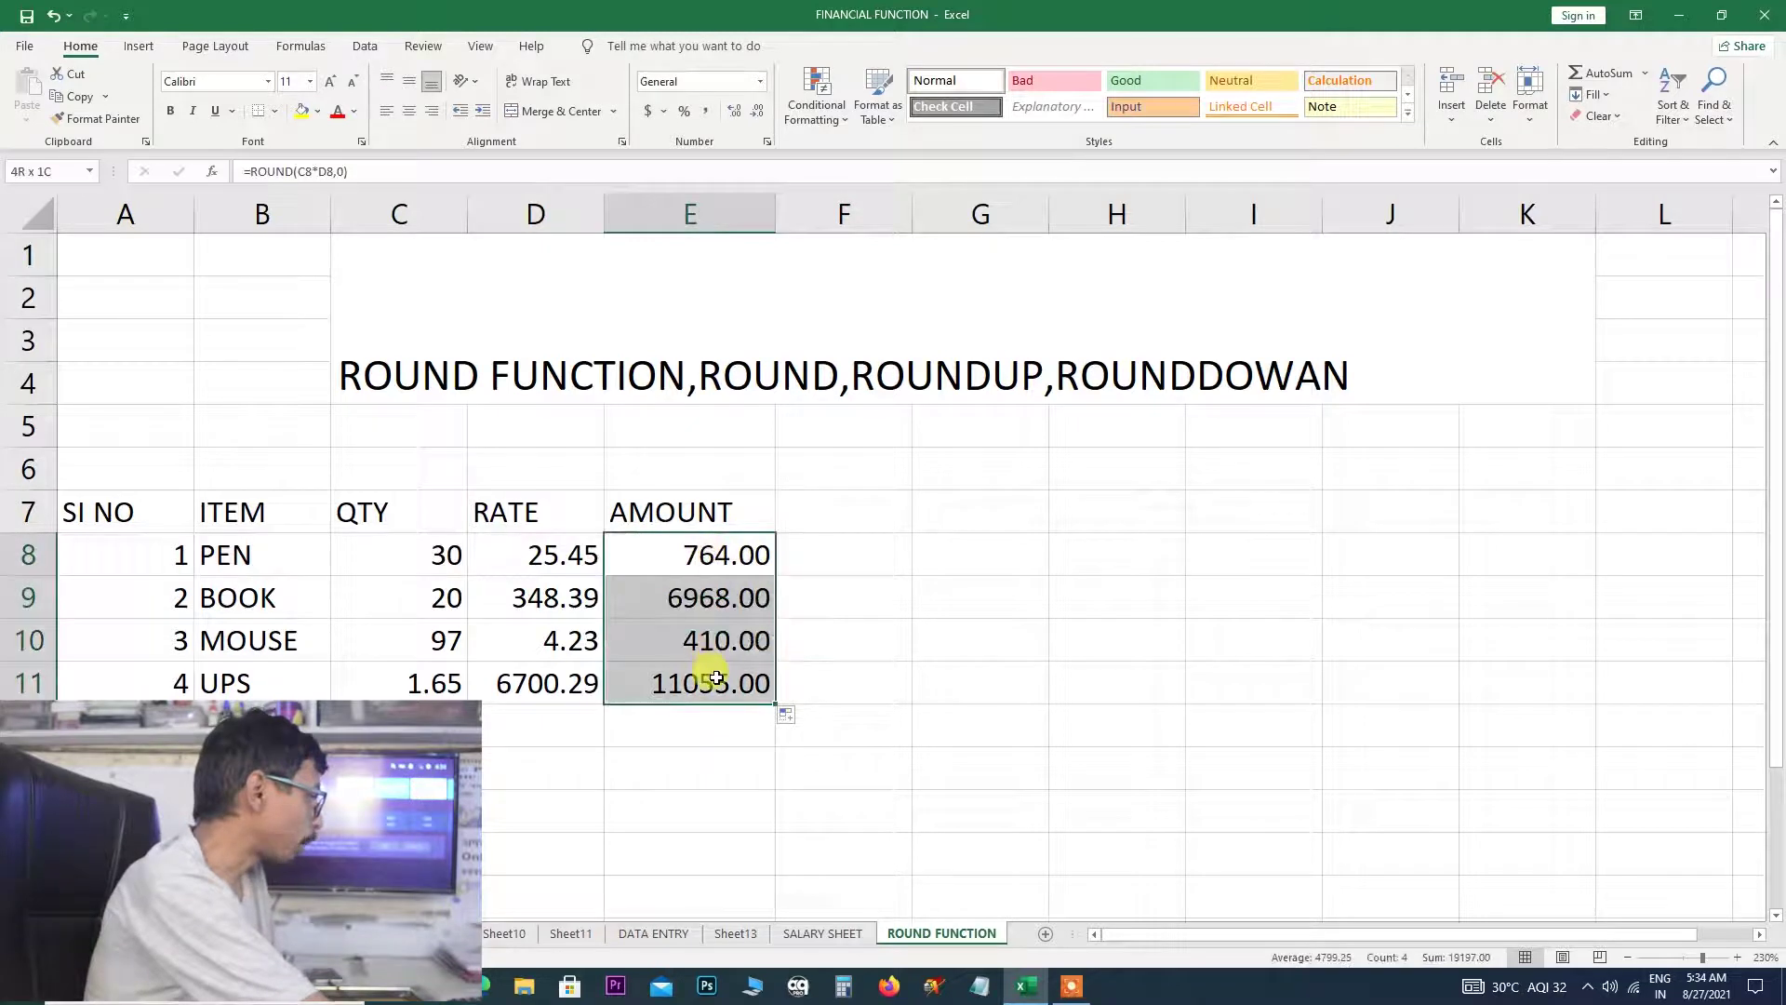
pyautogui.click(738, 116)
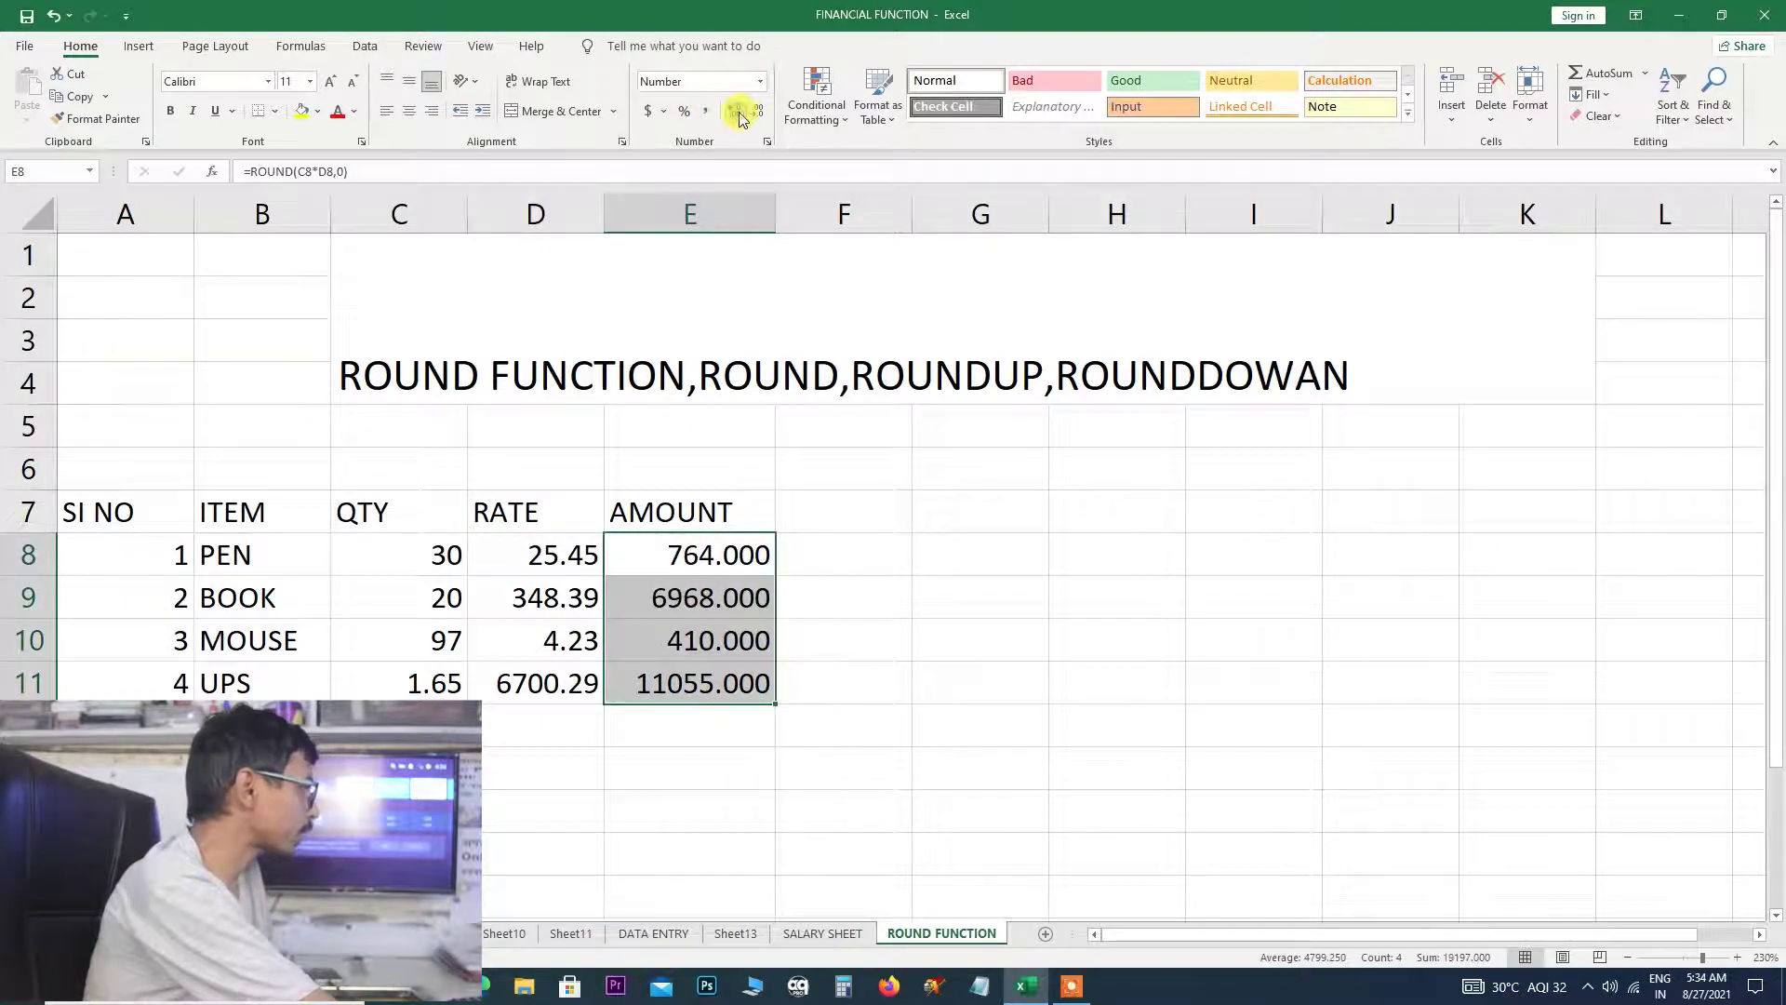
pyautogui.click(758, 114)
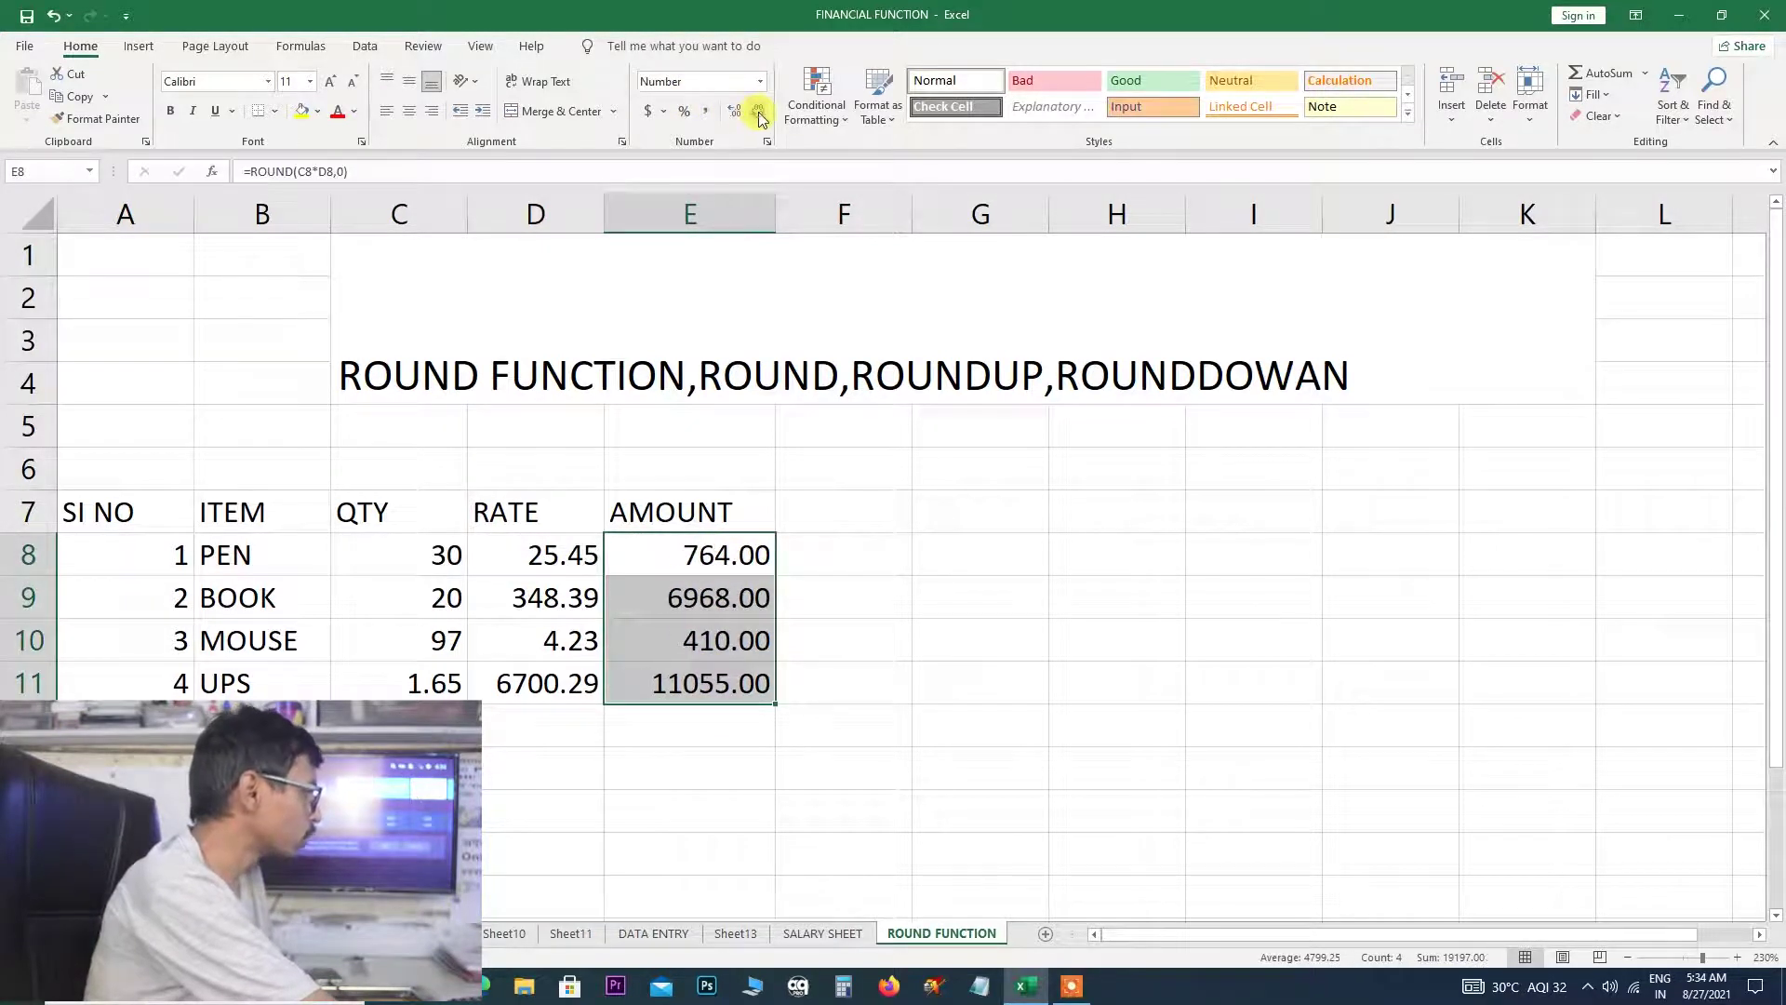
pyautogui.click(758, 114)
pyautogui.click(758, 113)
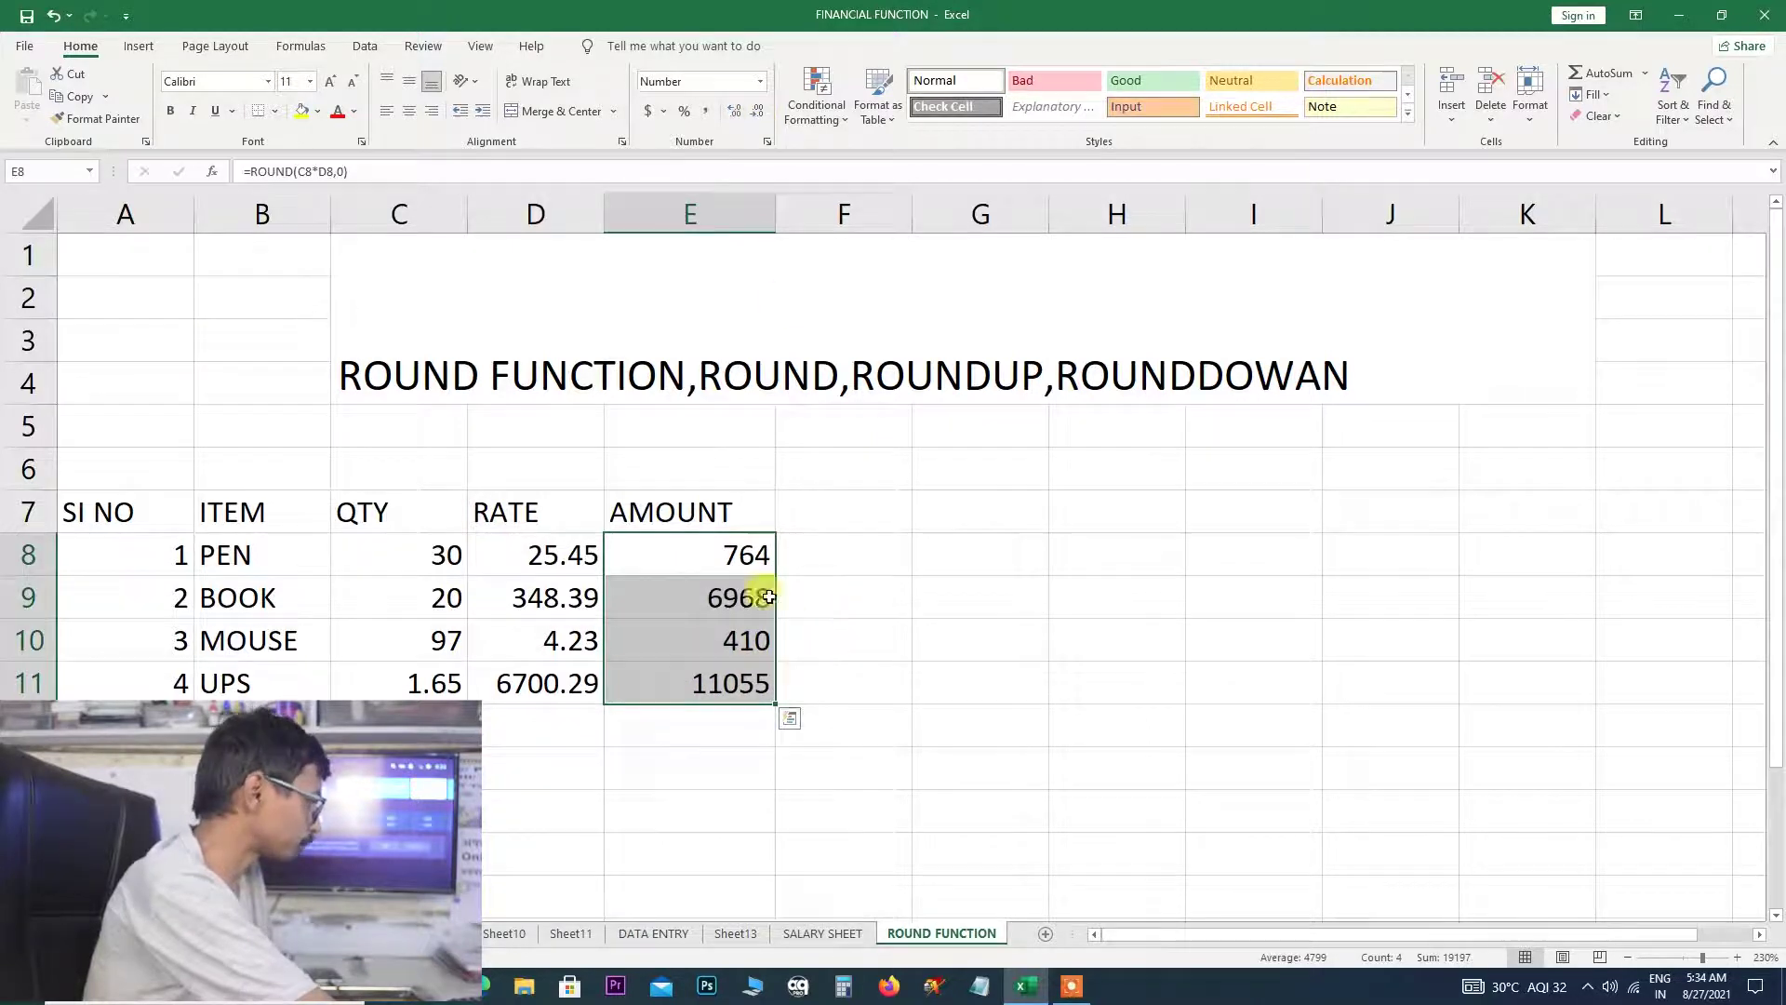
pyautogui.click(816, 569)
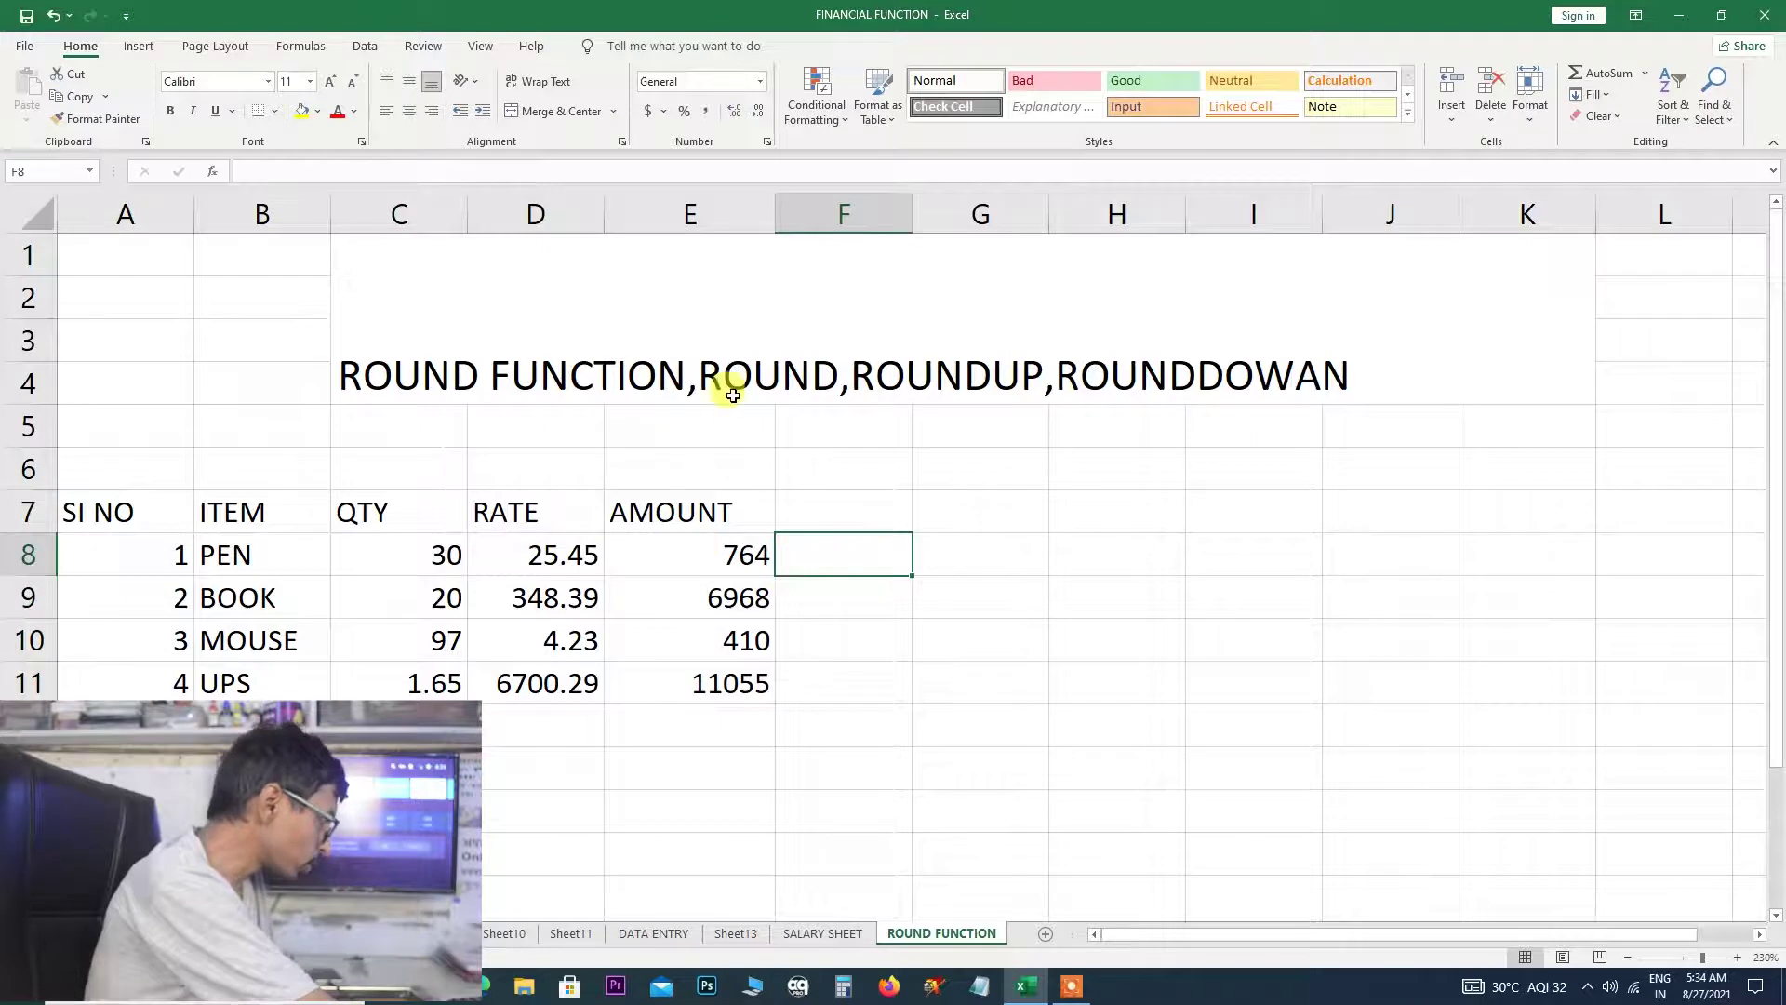
# Enter sample numbers 10.30 in G8 and 10.45 in H8, then begin a ROUND formula in I8
pyautogui.click(946, 559)
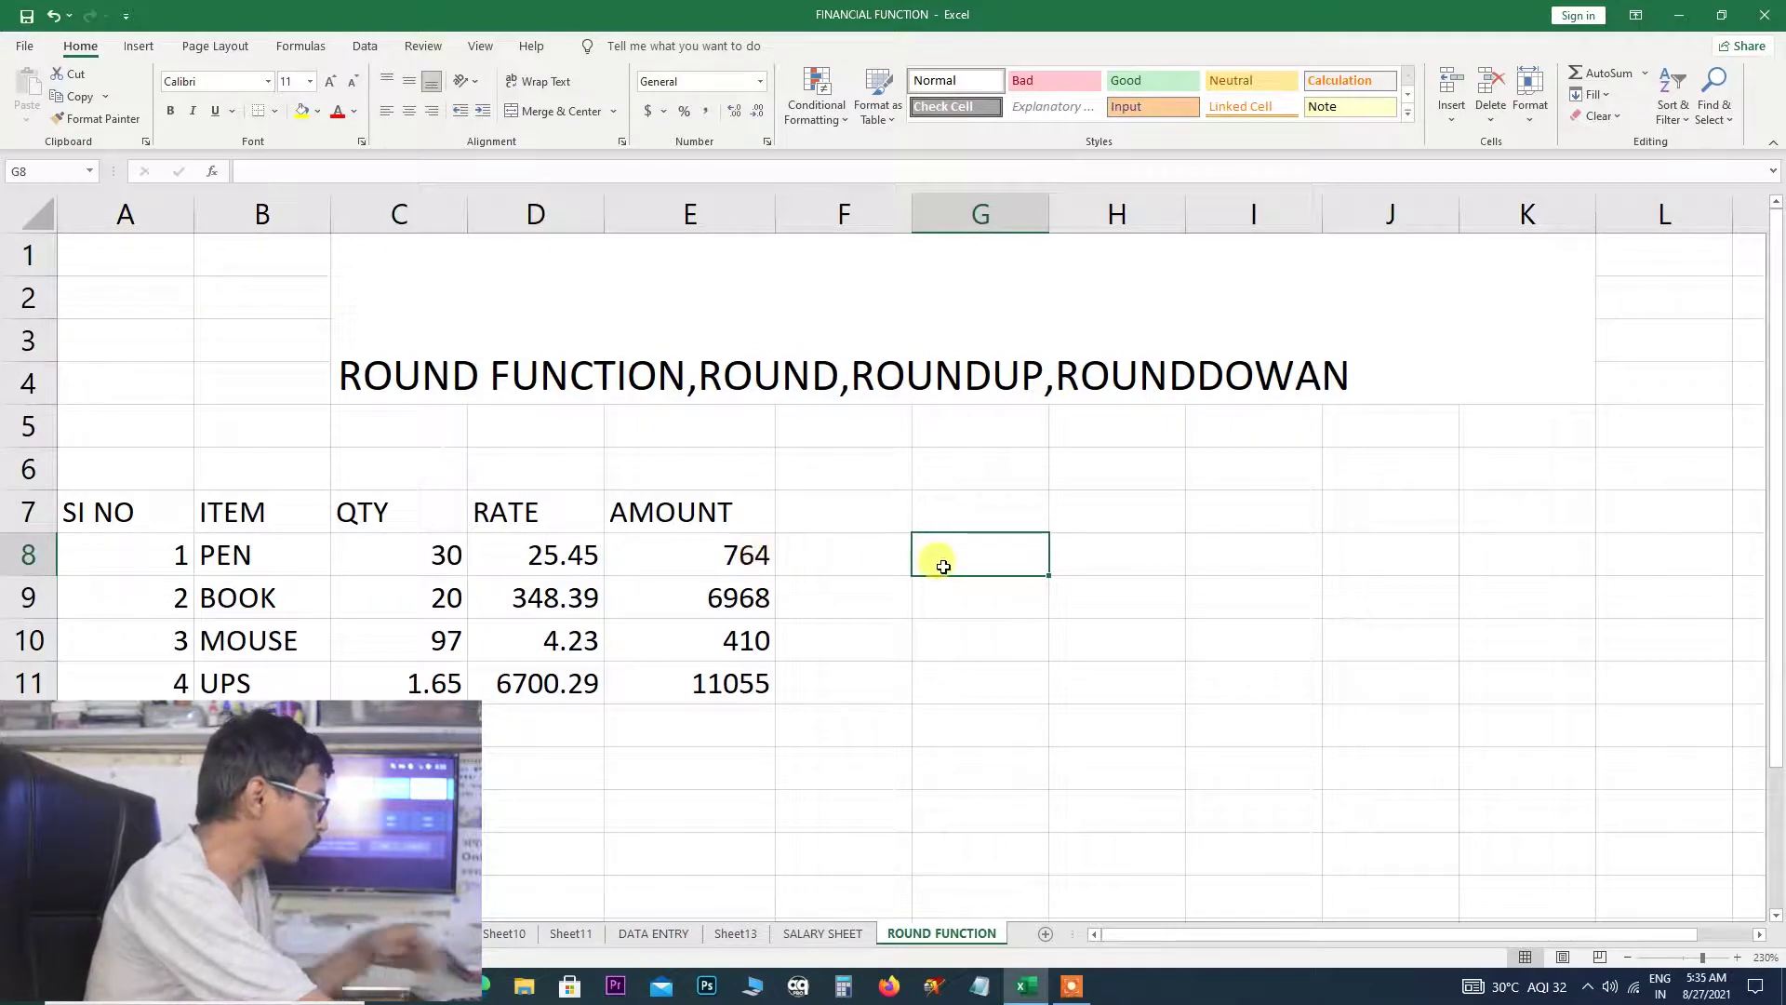
pyautogui.write('10')
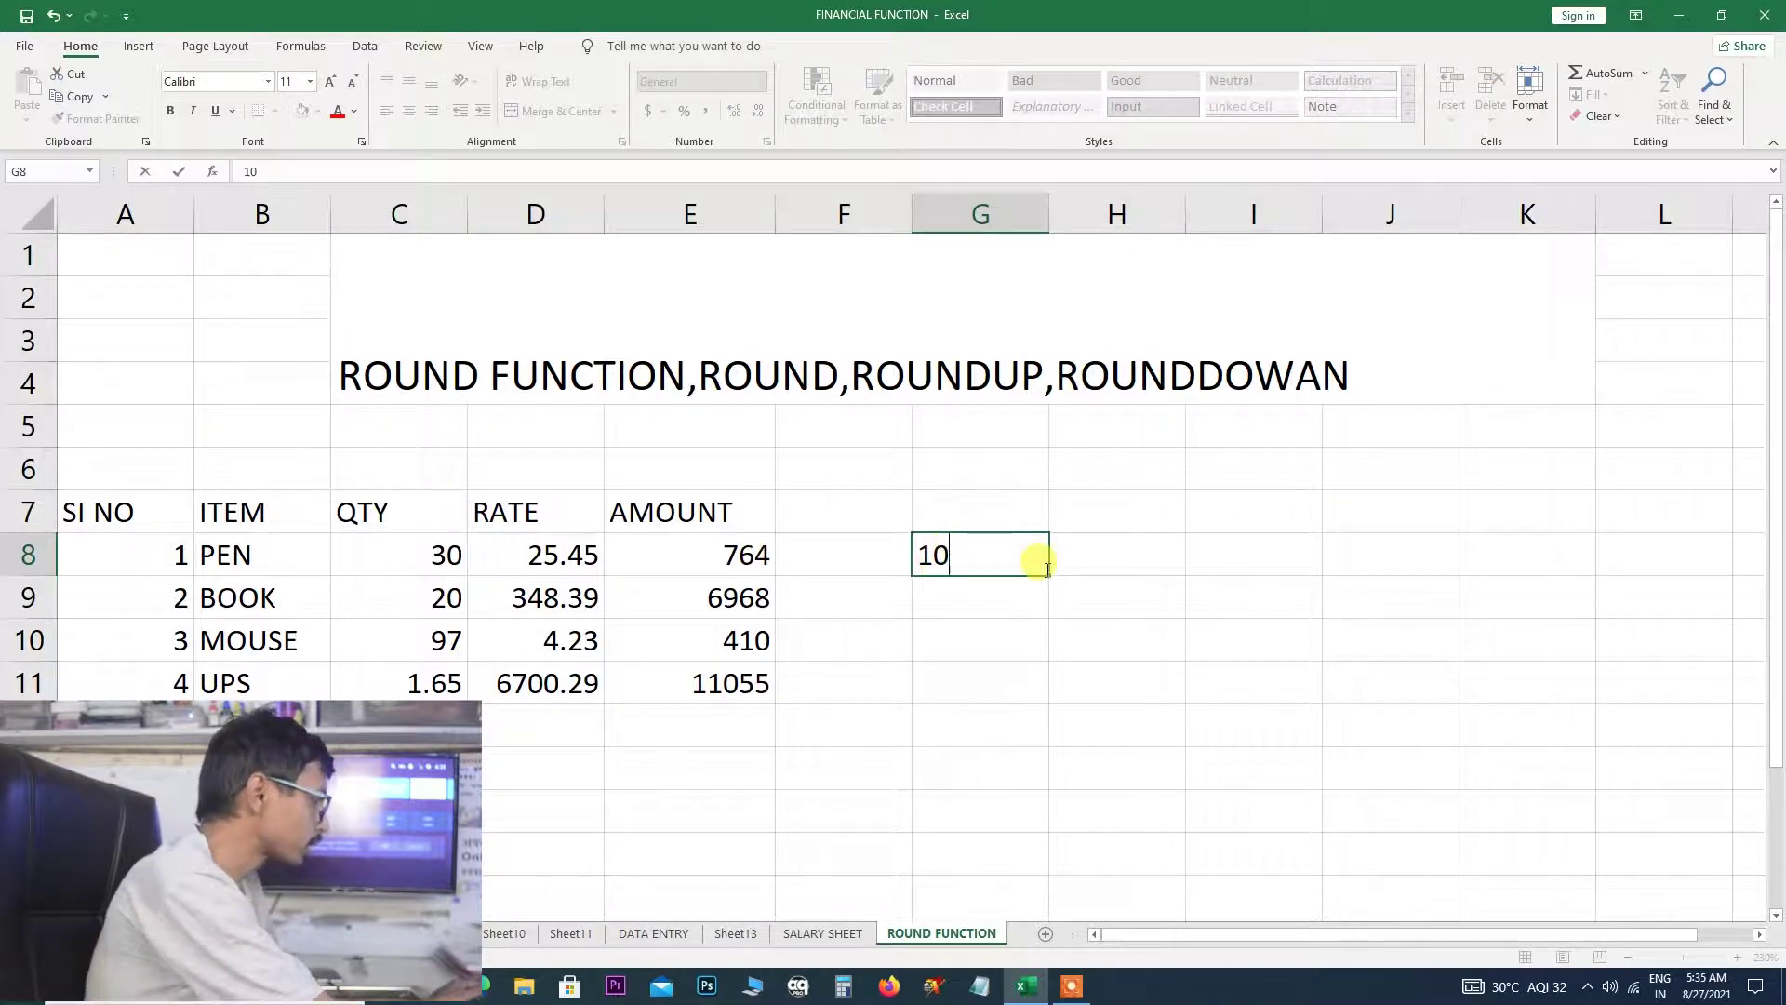
pyautogui.write('.')
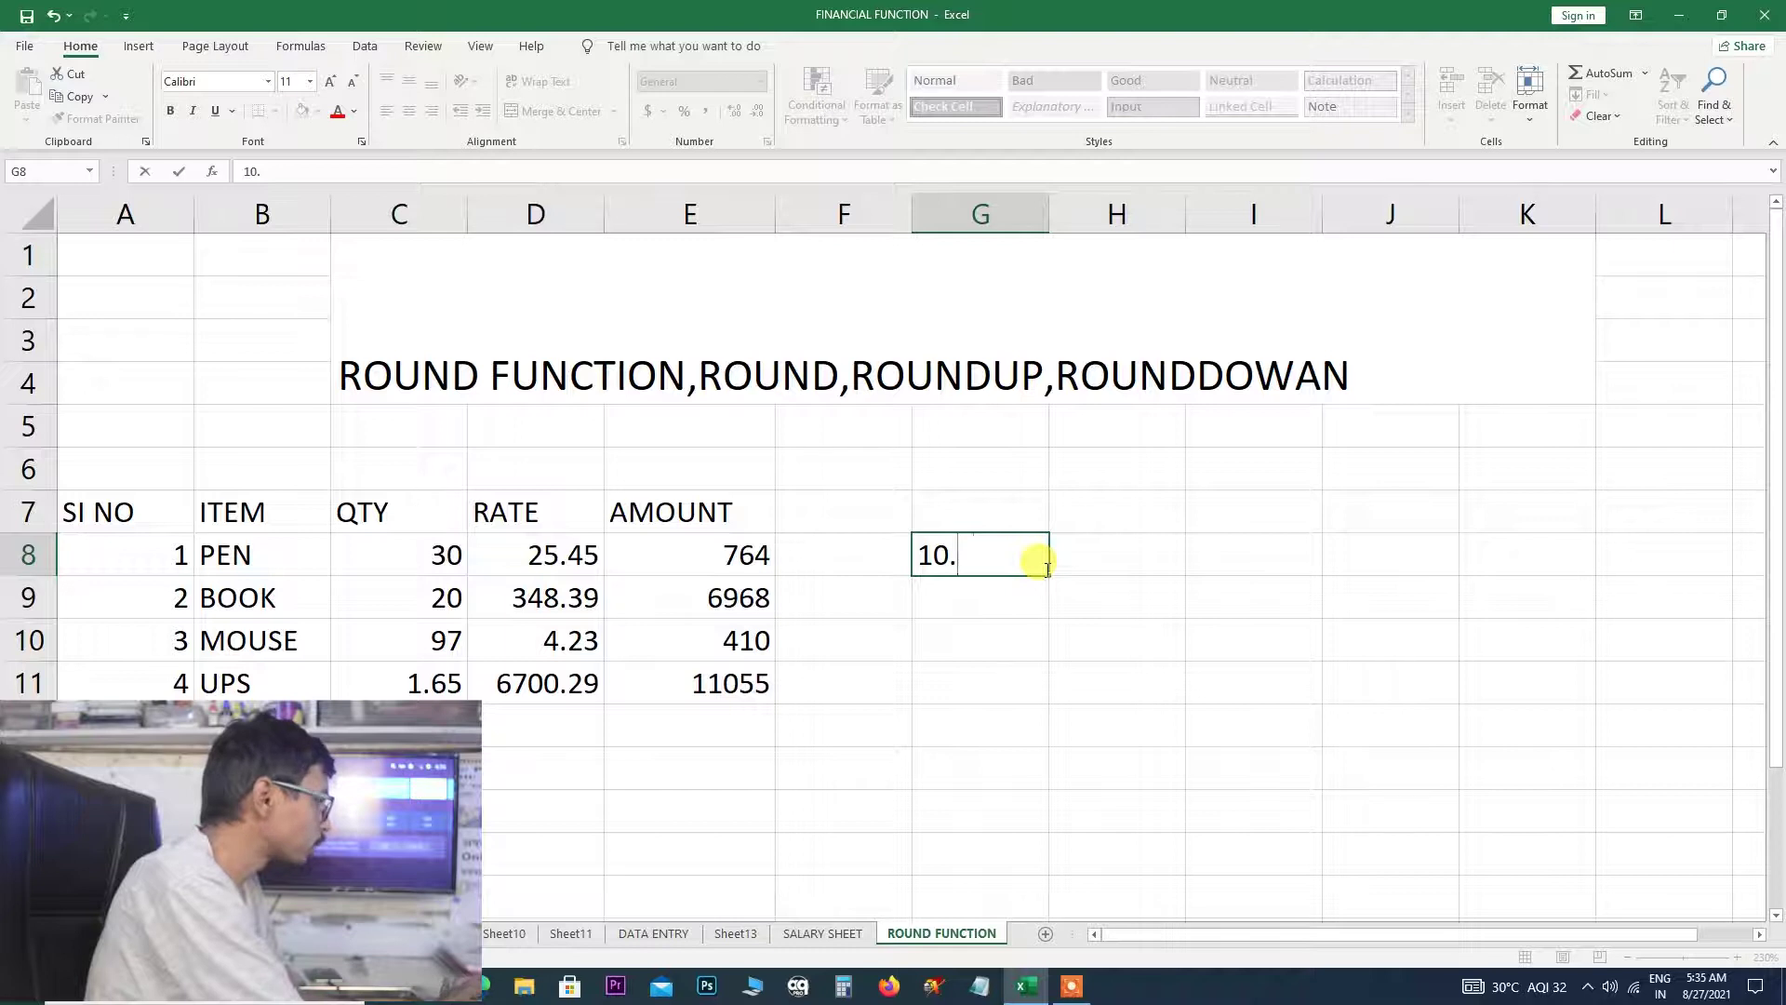
pyautogui.write('30')
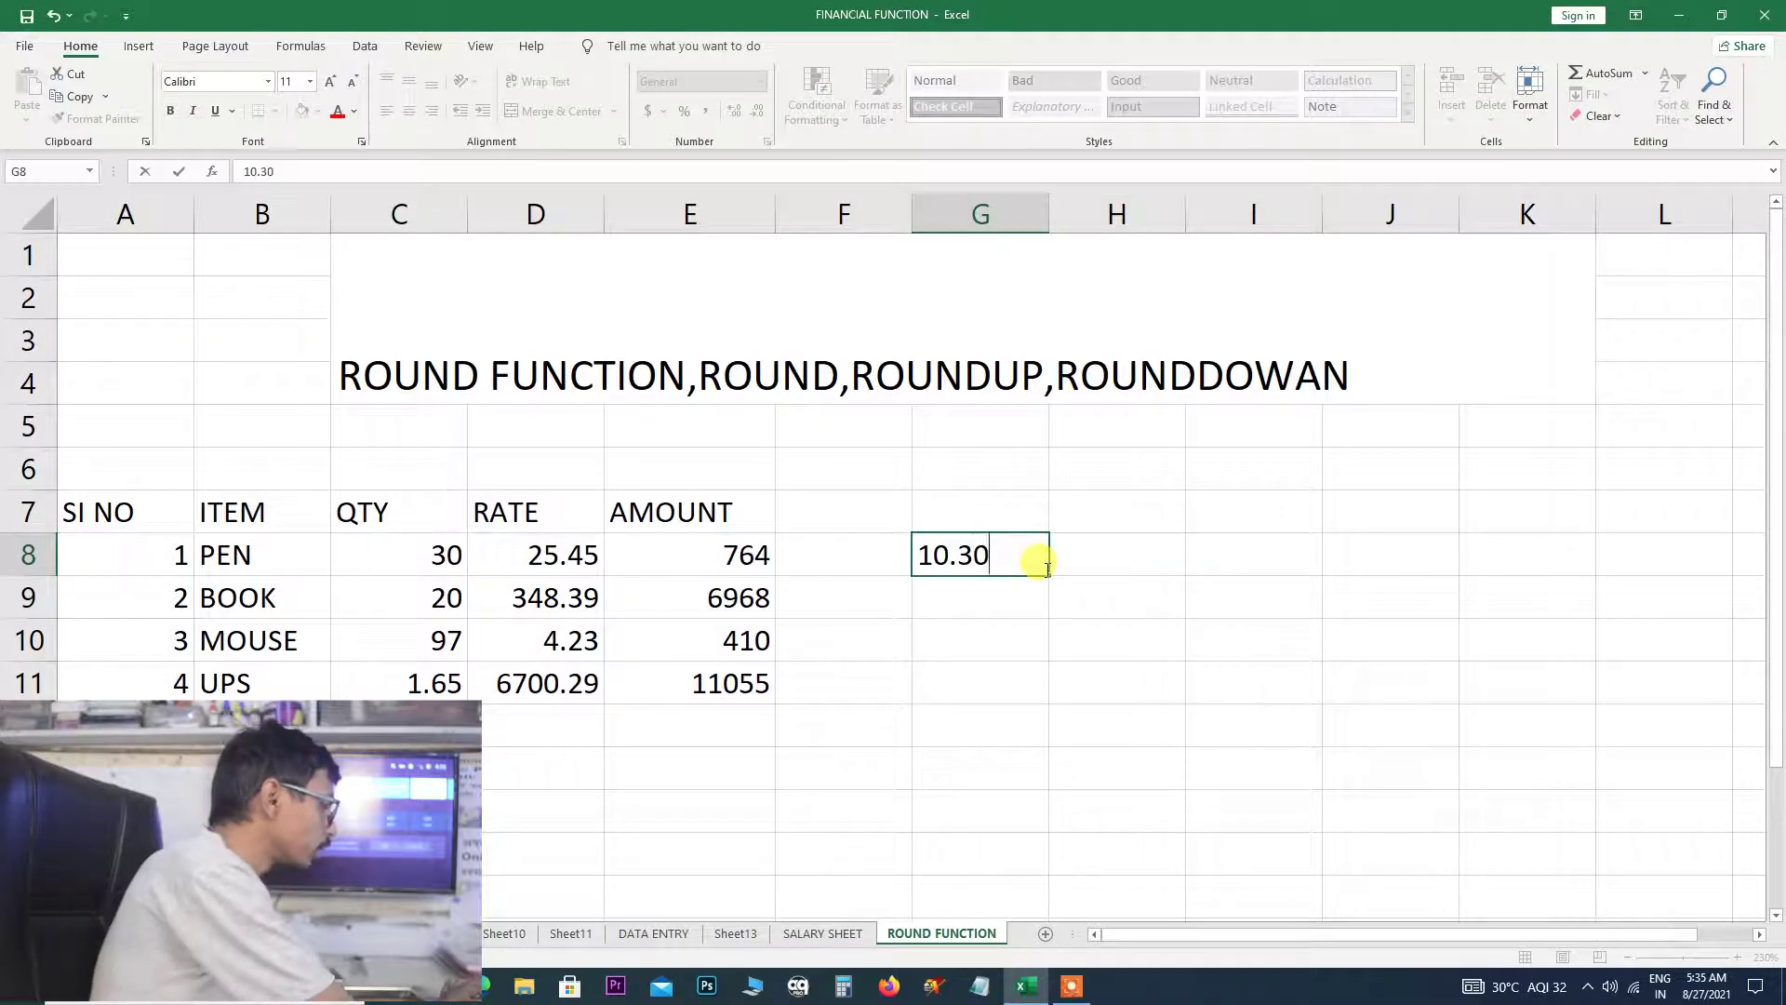
pyautogui.click(1102, 563)
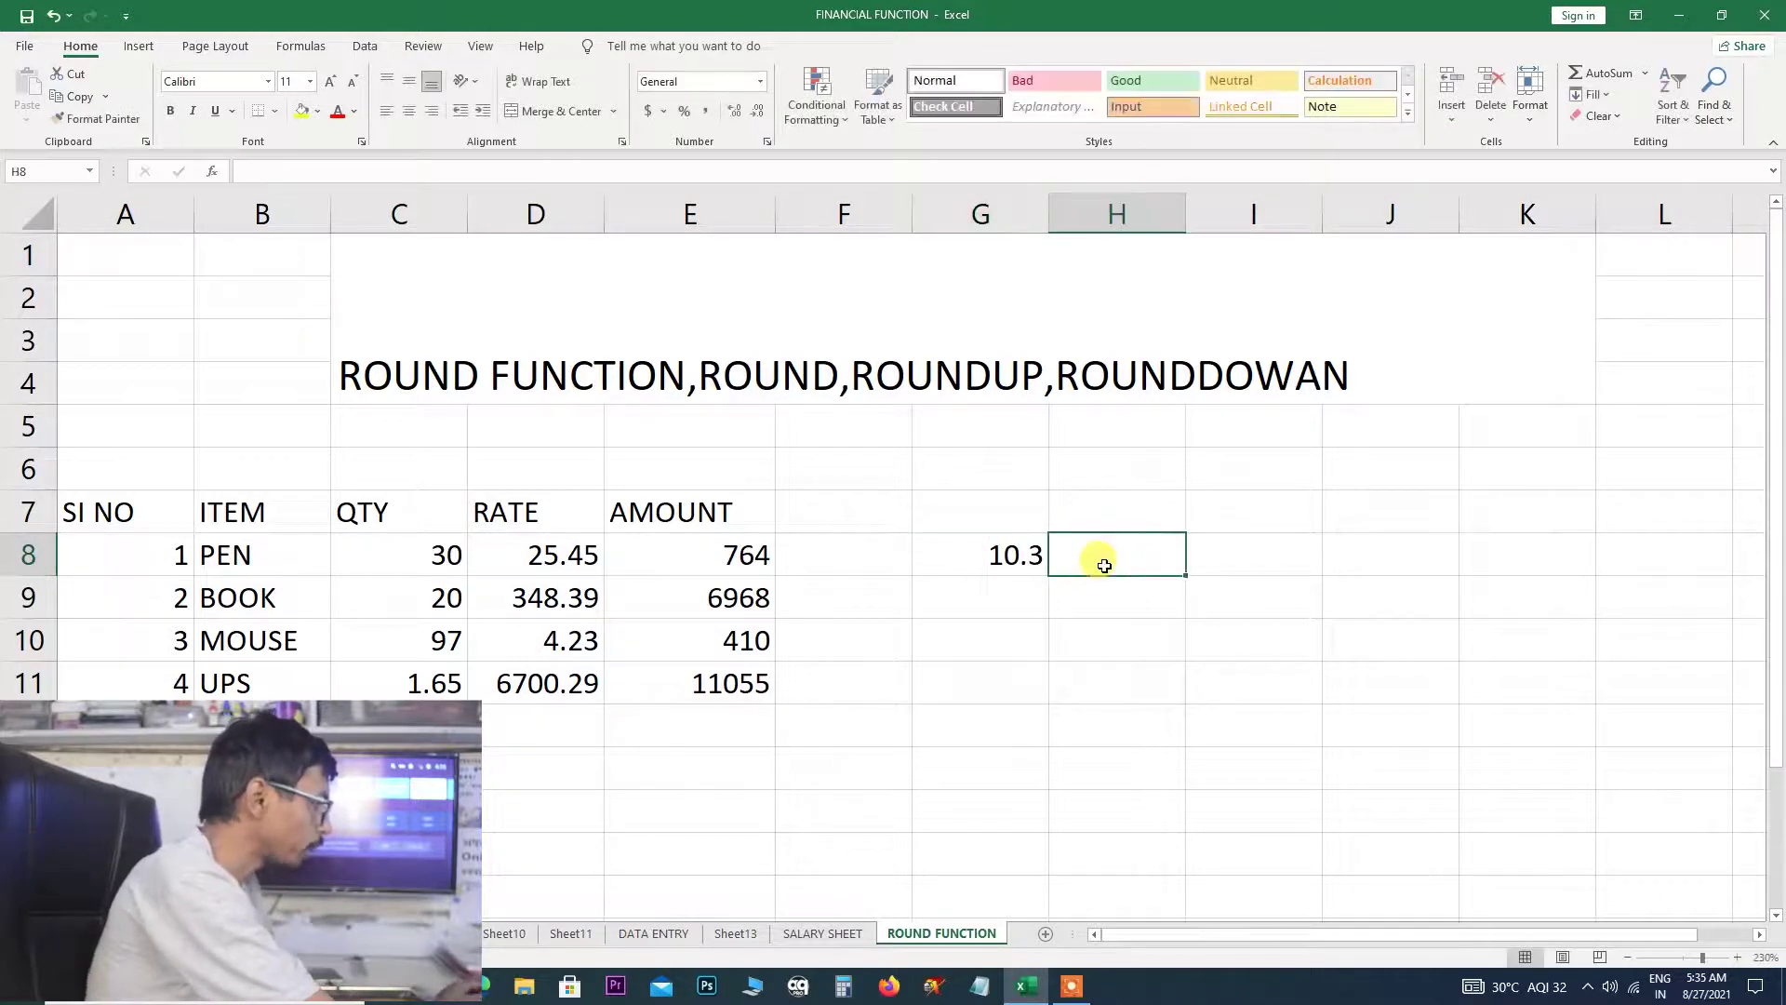
pyautogui.write('10.45')
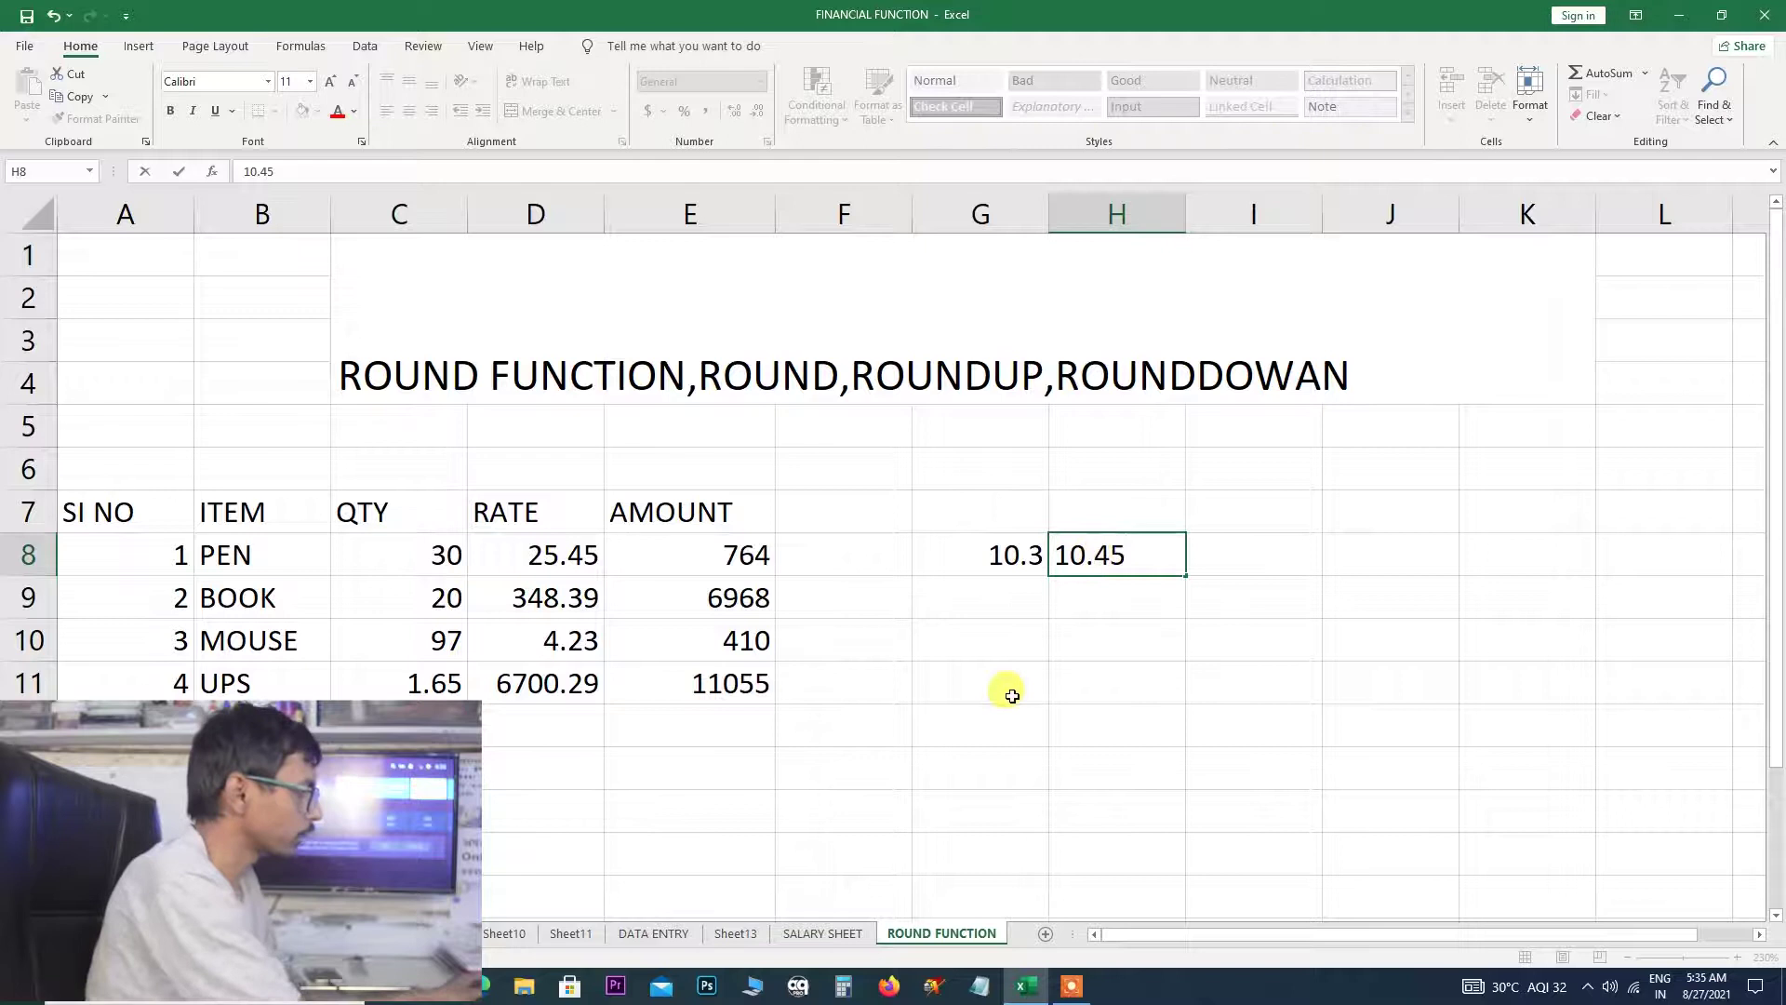
pyautogui.press('Return')
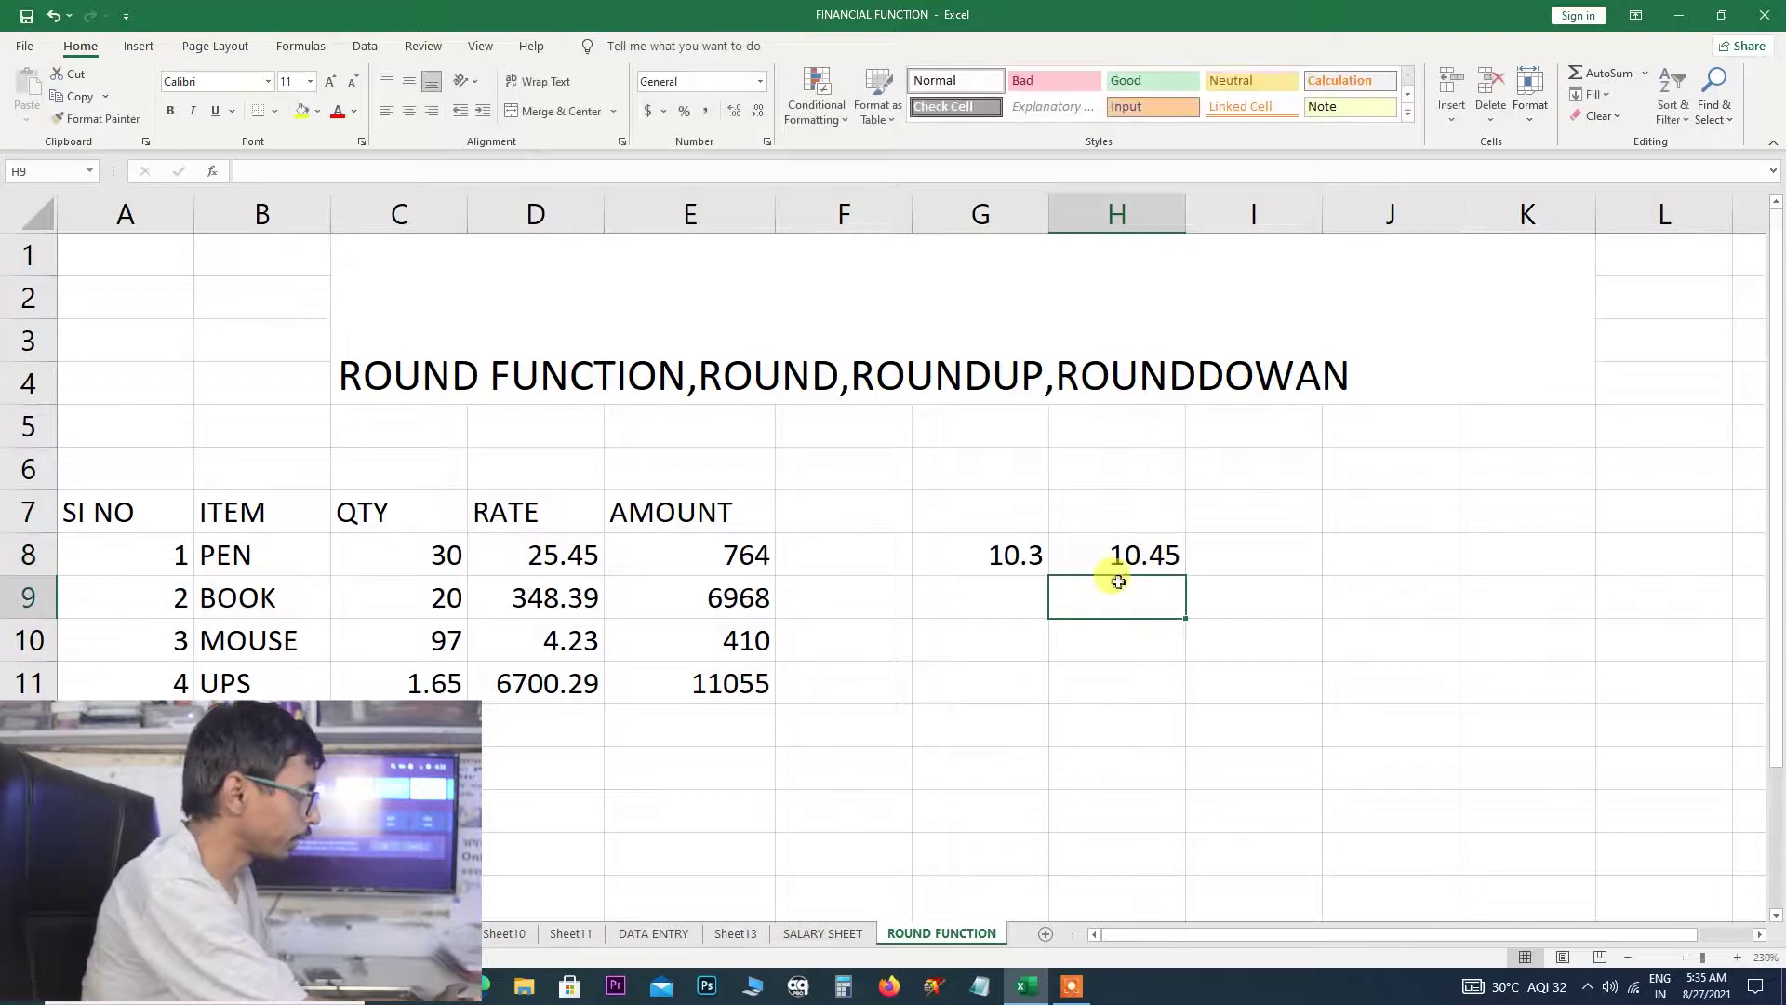
pyautogui.click(1029, 550)
pyautogui.click(1247, 554)
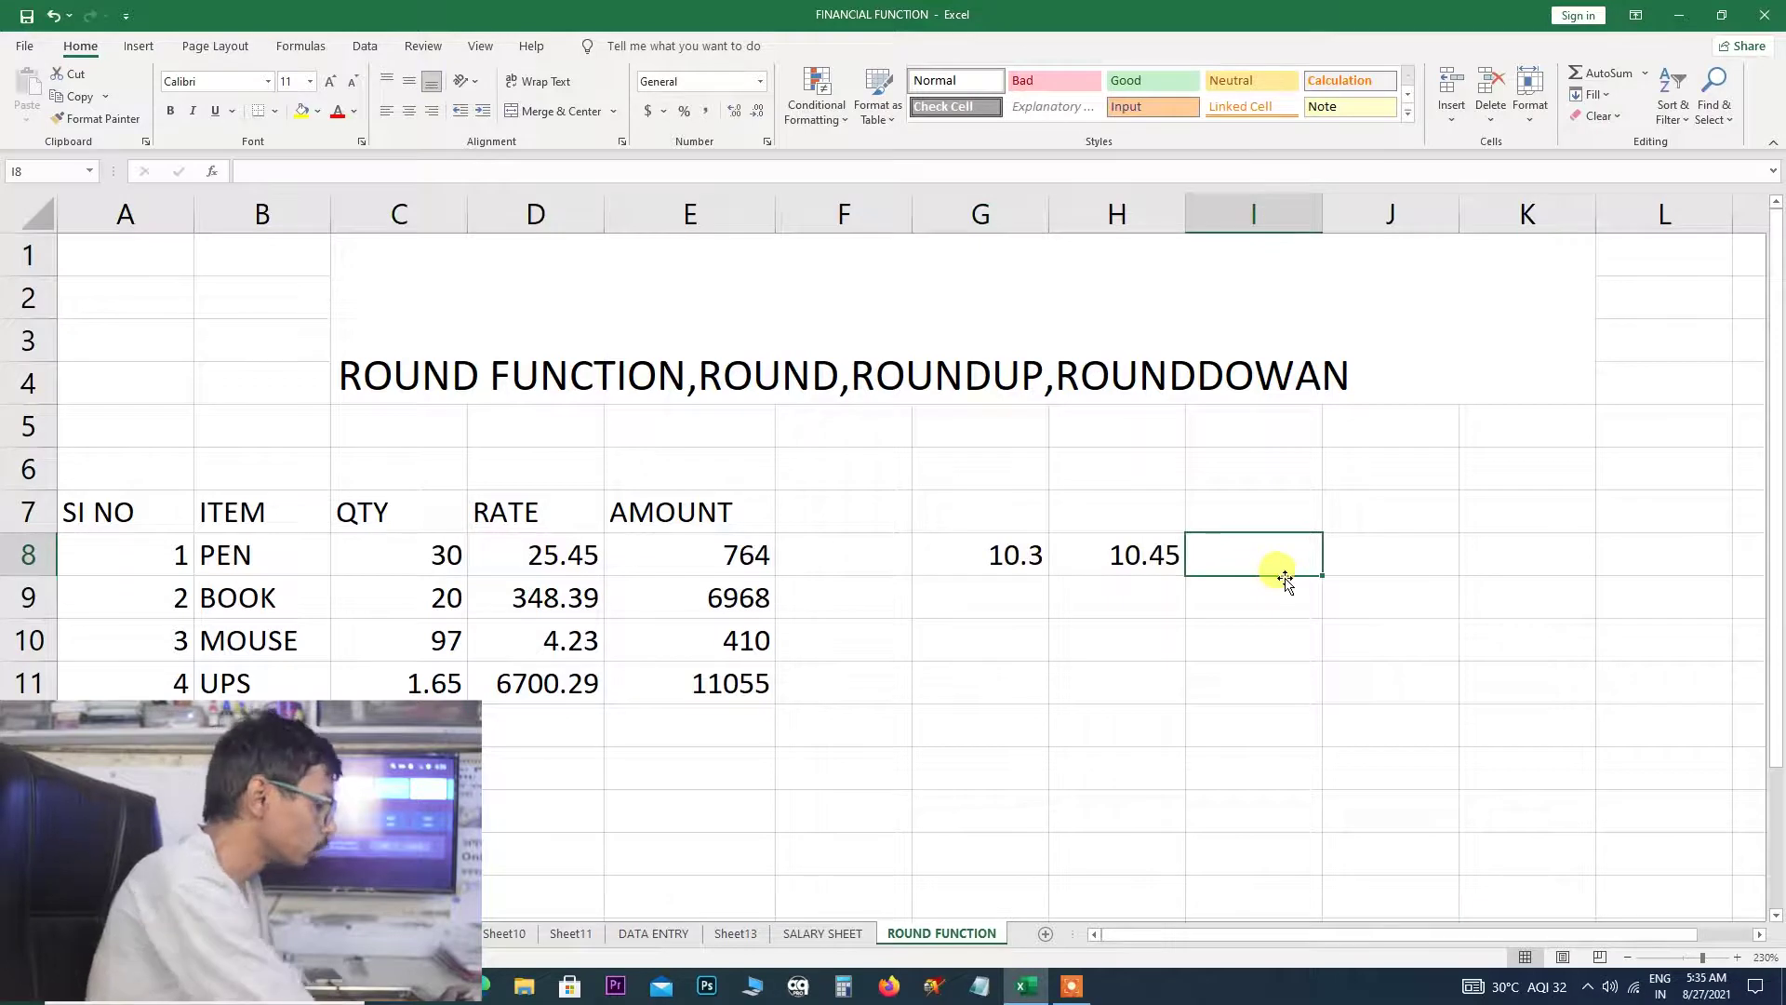
pyautogui.write('=')
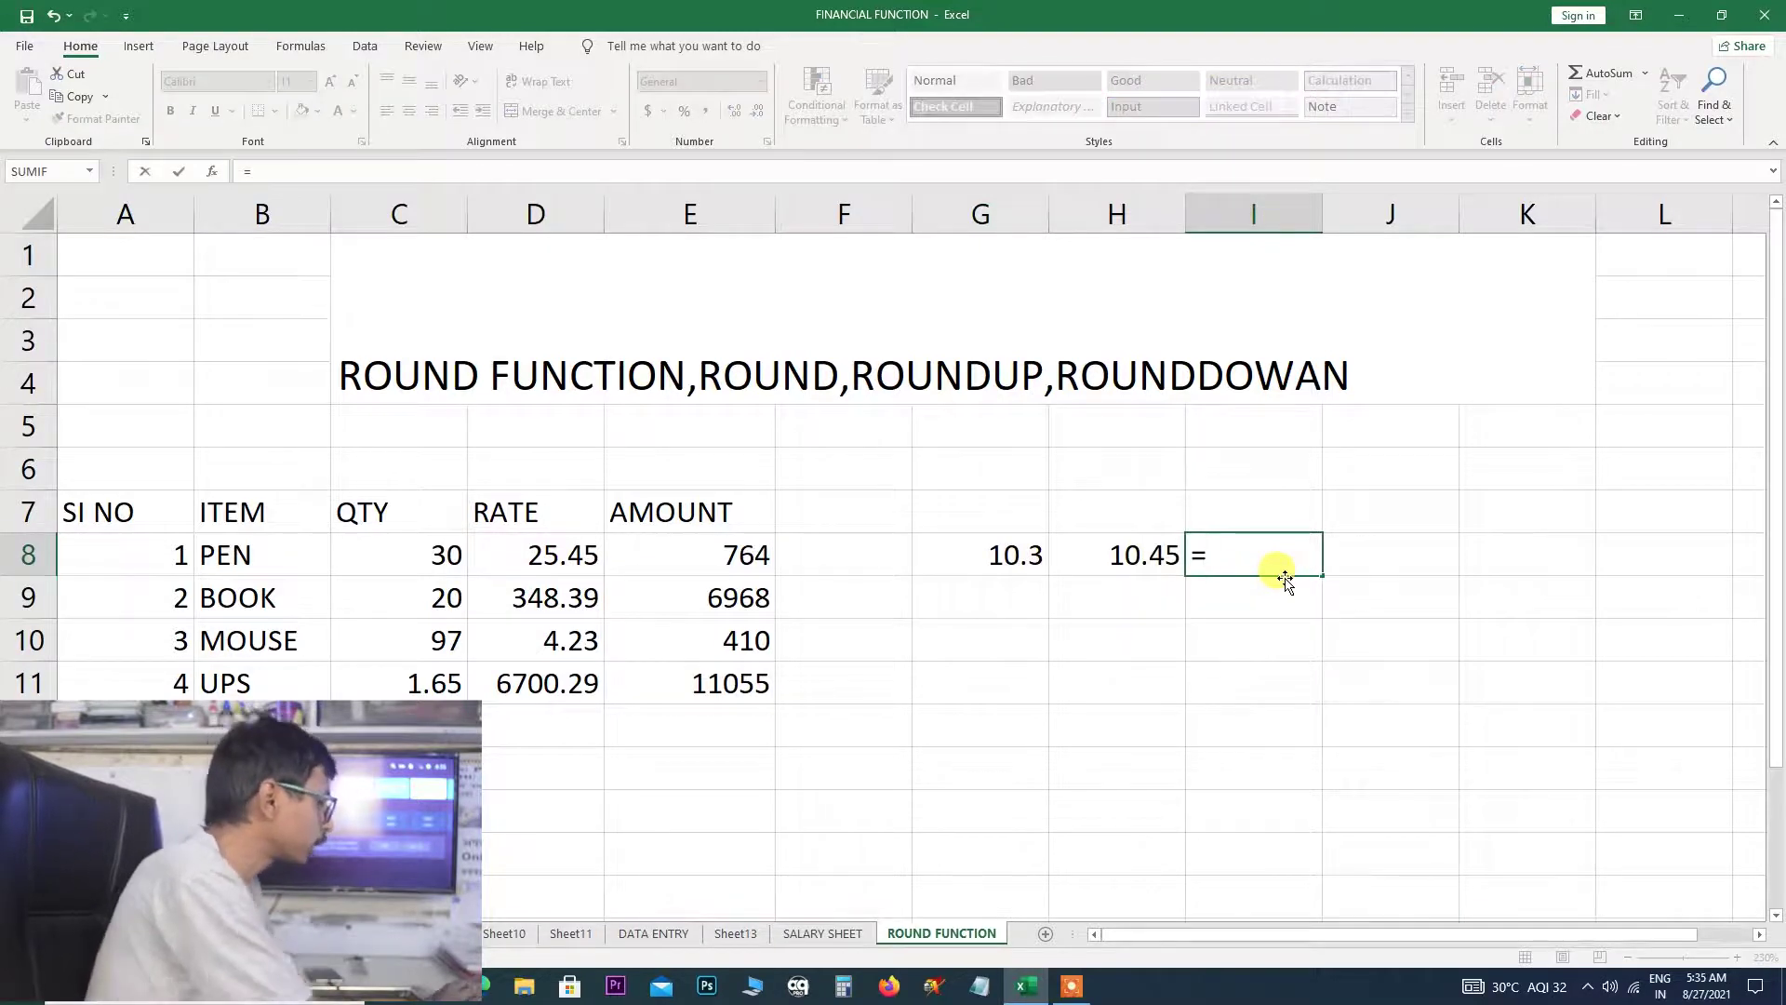
pyautogui.write('ROUND')
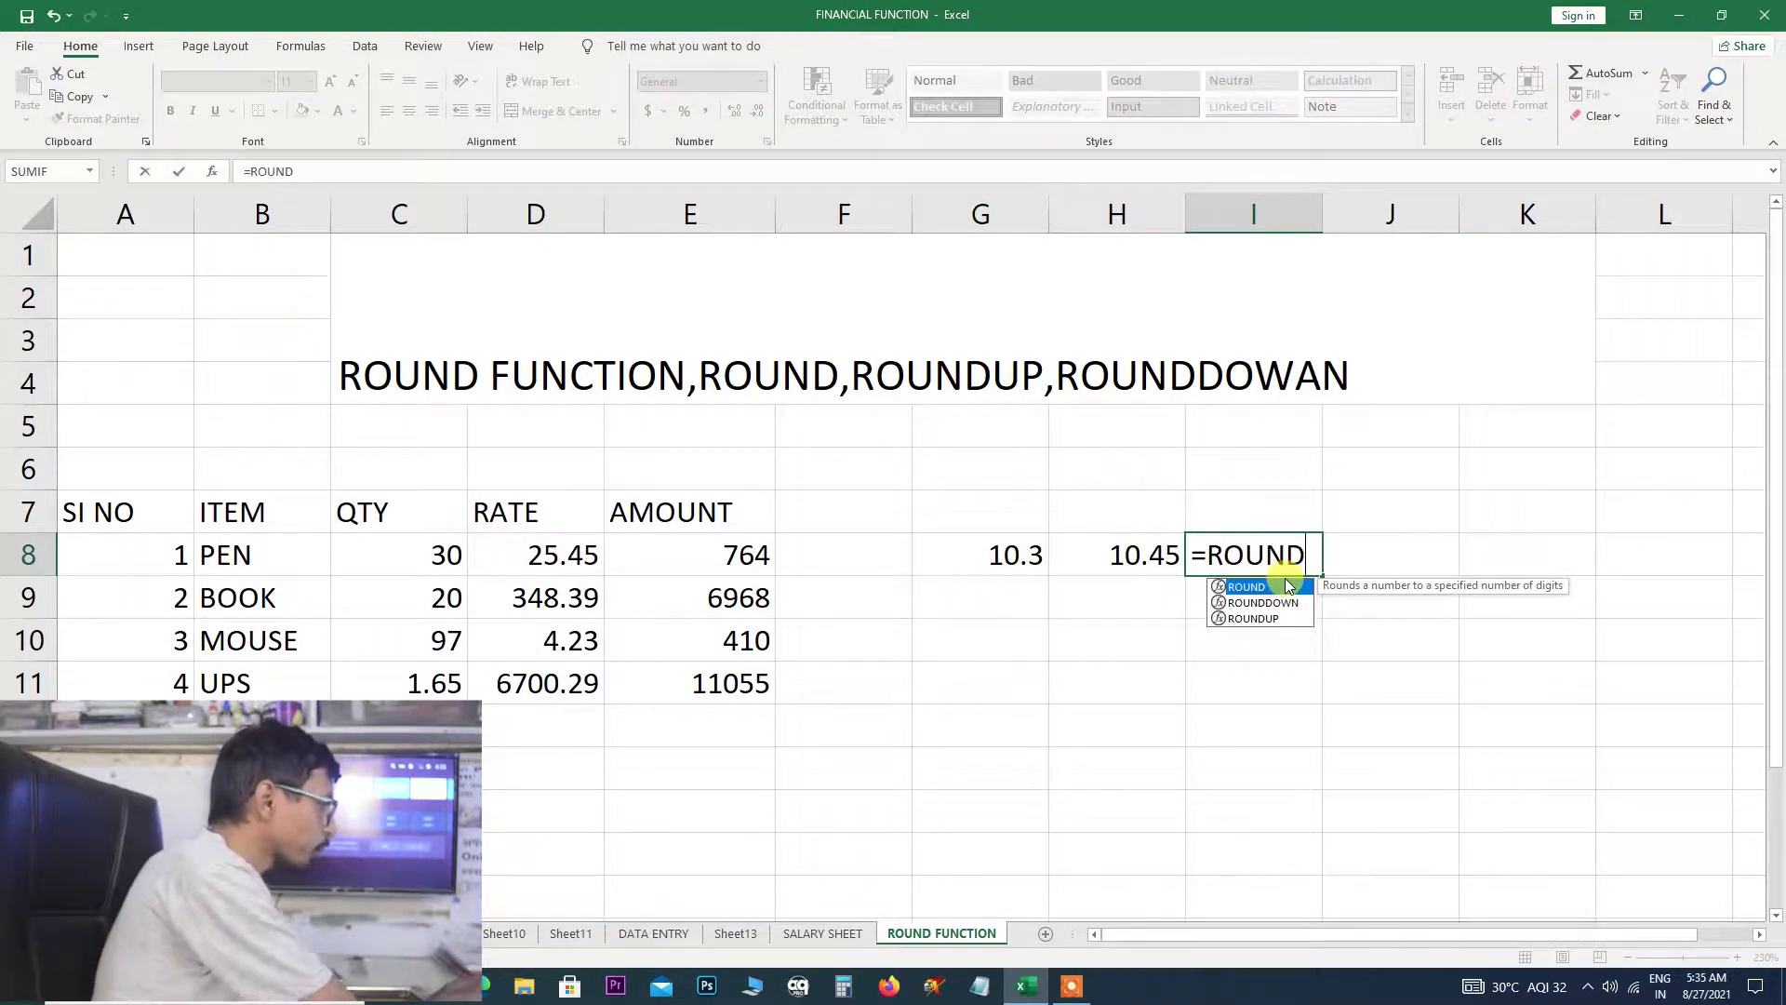
pyautogui.write('(')
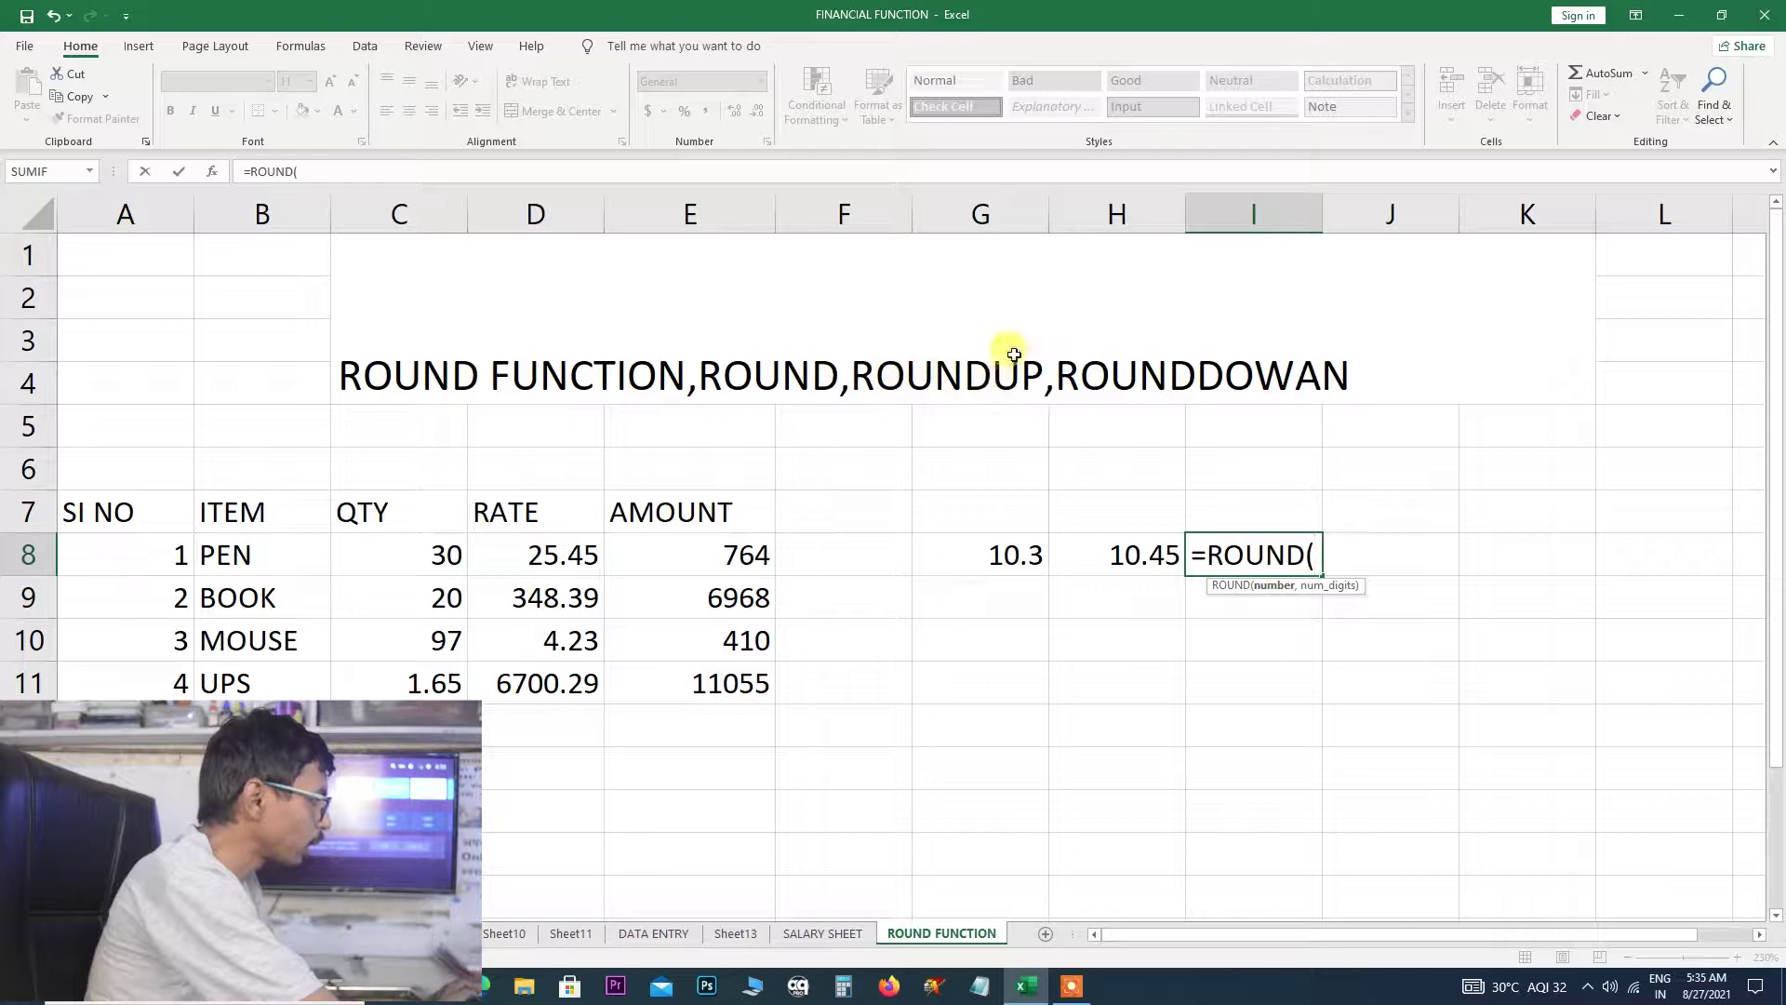
# Turn I8's formula into =ROUNDUP(G8+H8,0), which returns 21
pyautogui.click(1305, 556)
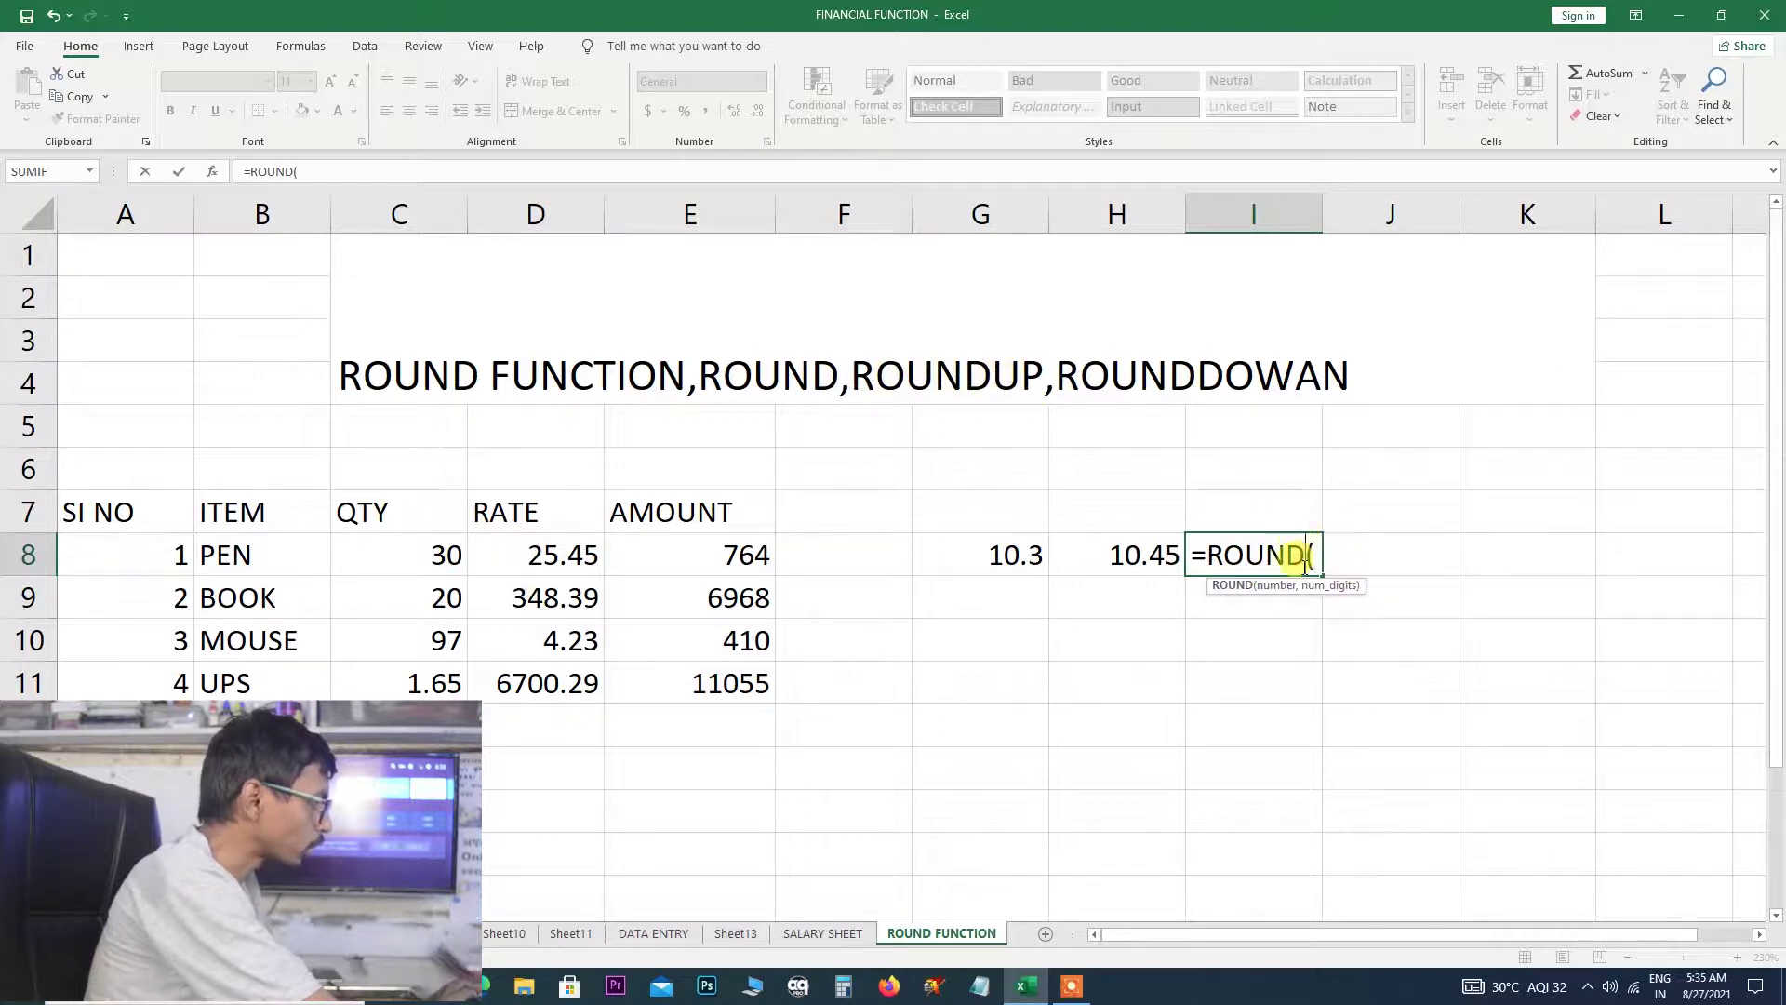
pyautogui.write('UP')
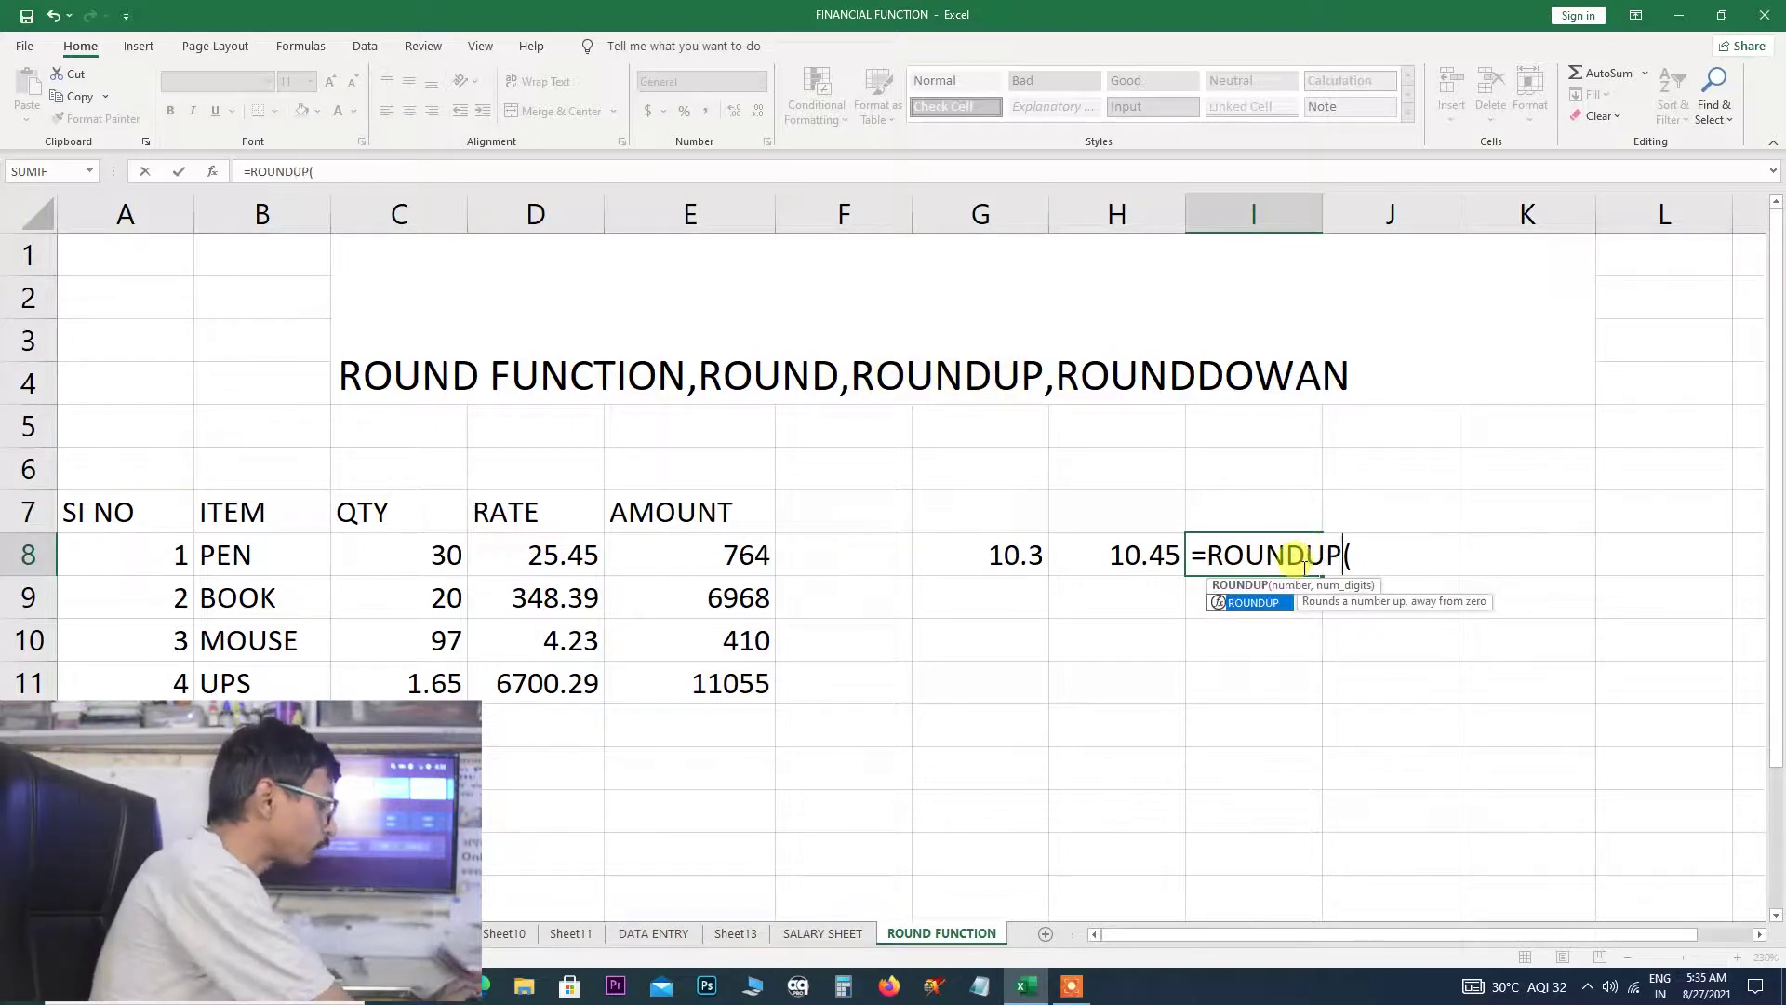
pyautogui.click(1355, 555)
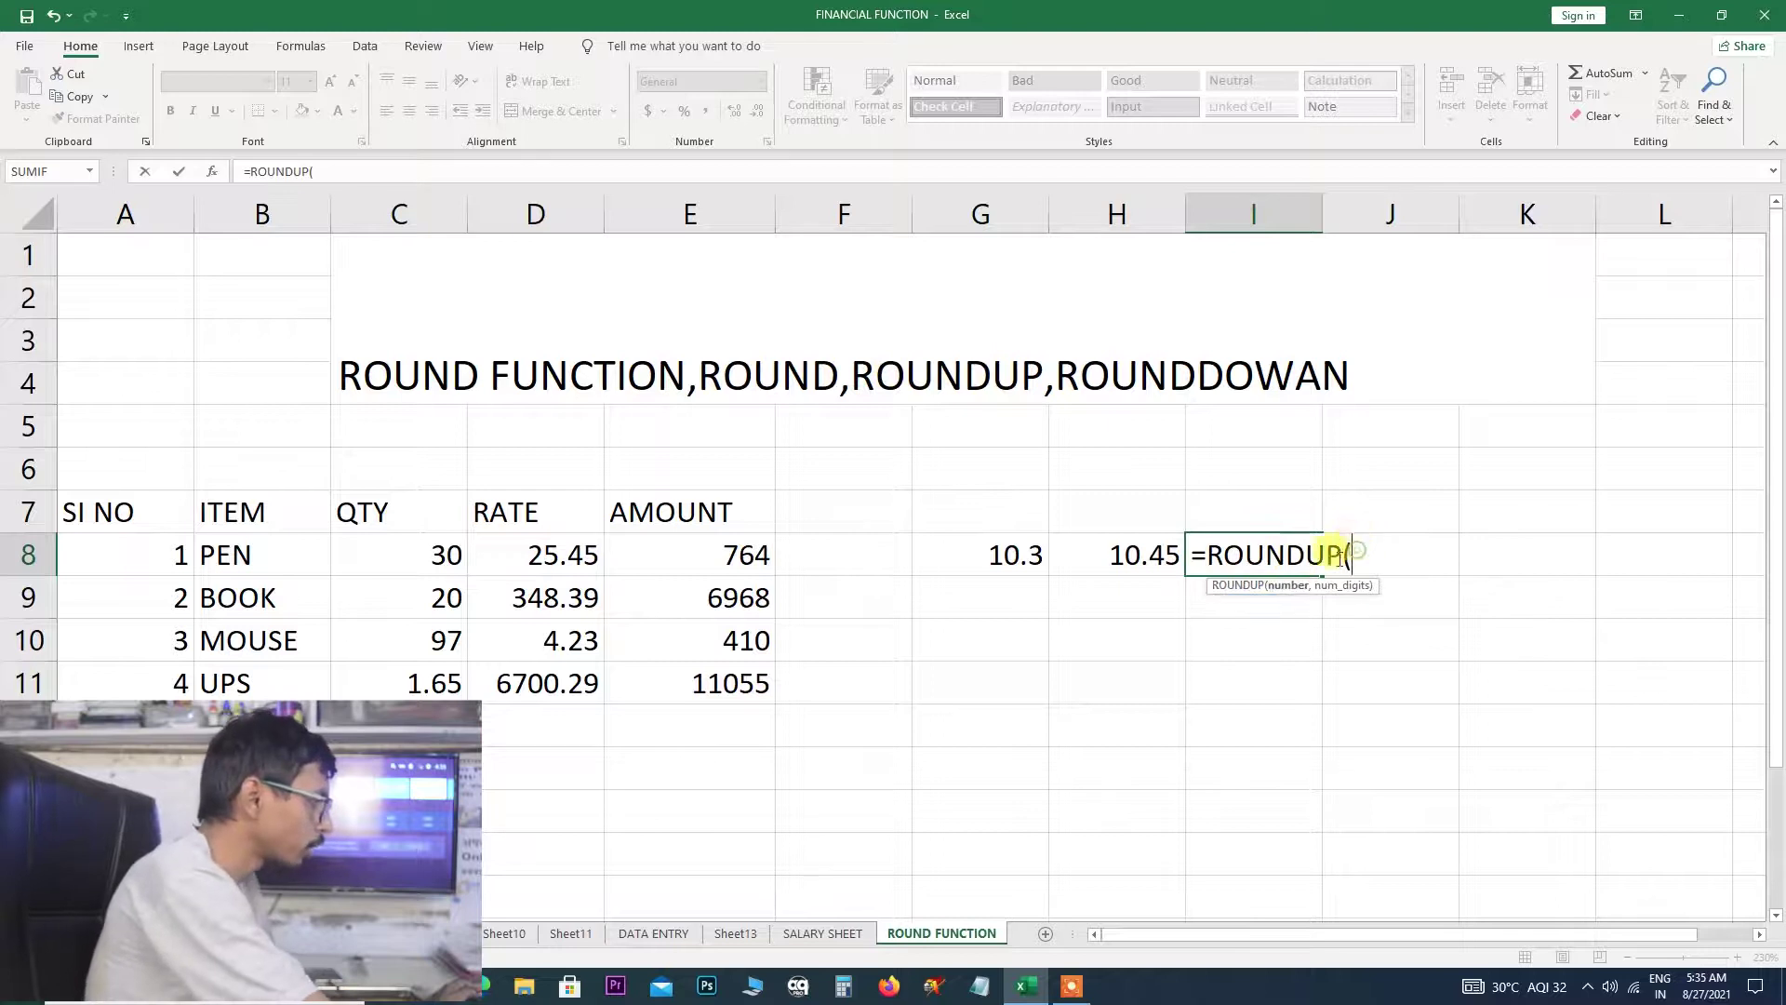
pyautogui.click(1011, 555)
pyautogui.write('+')
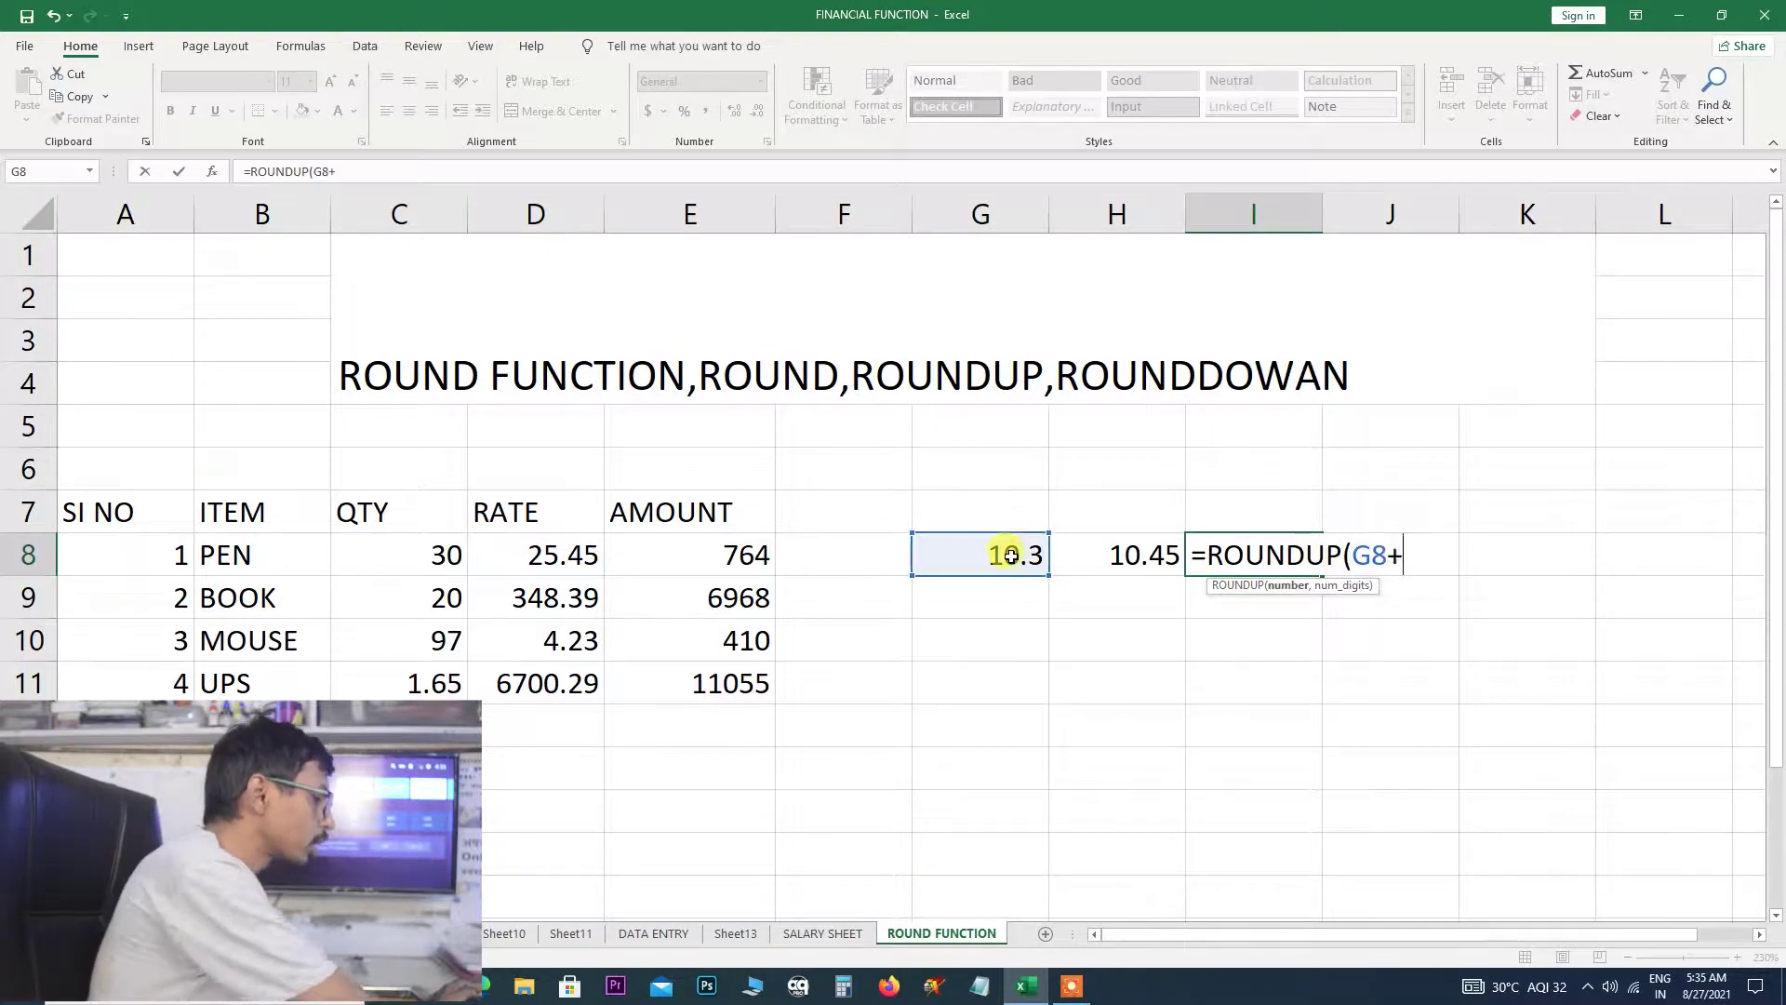
pyautogui.click(1136, 559)
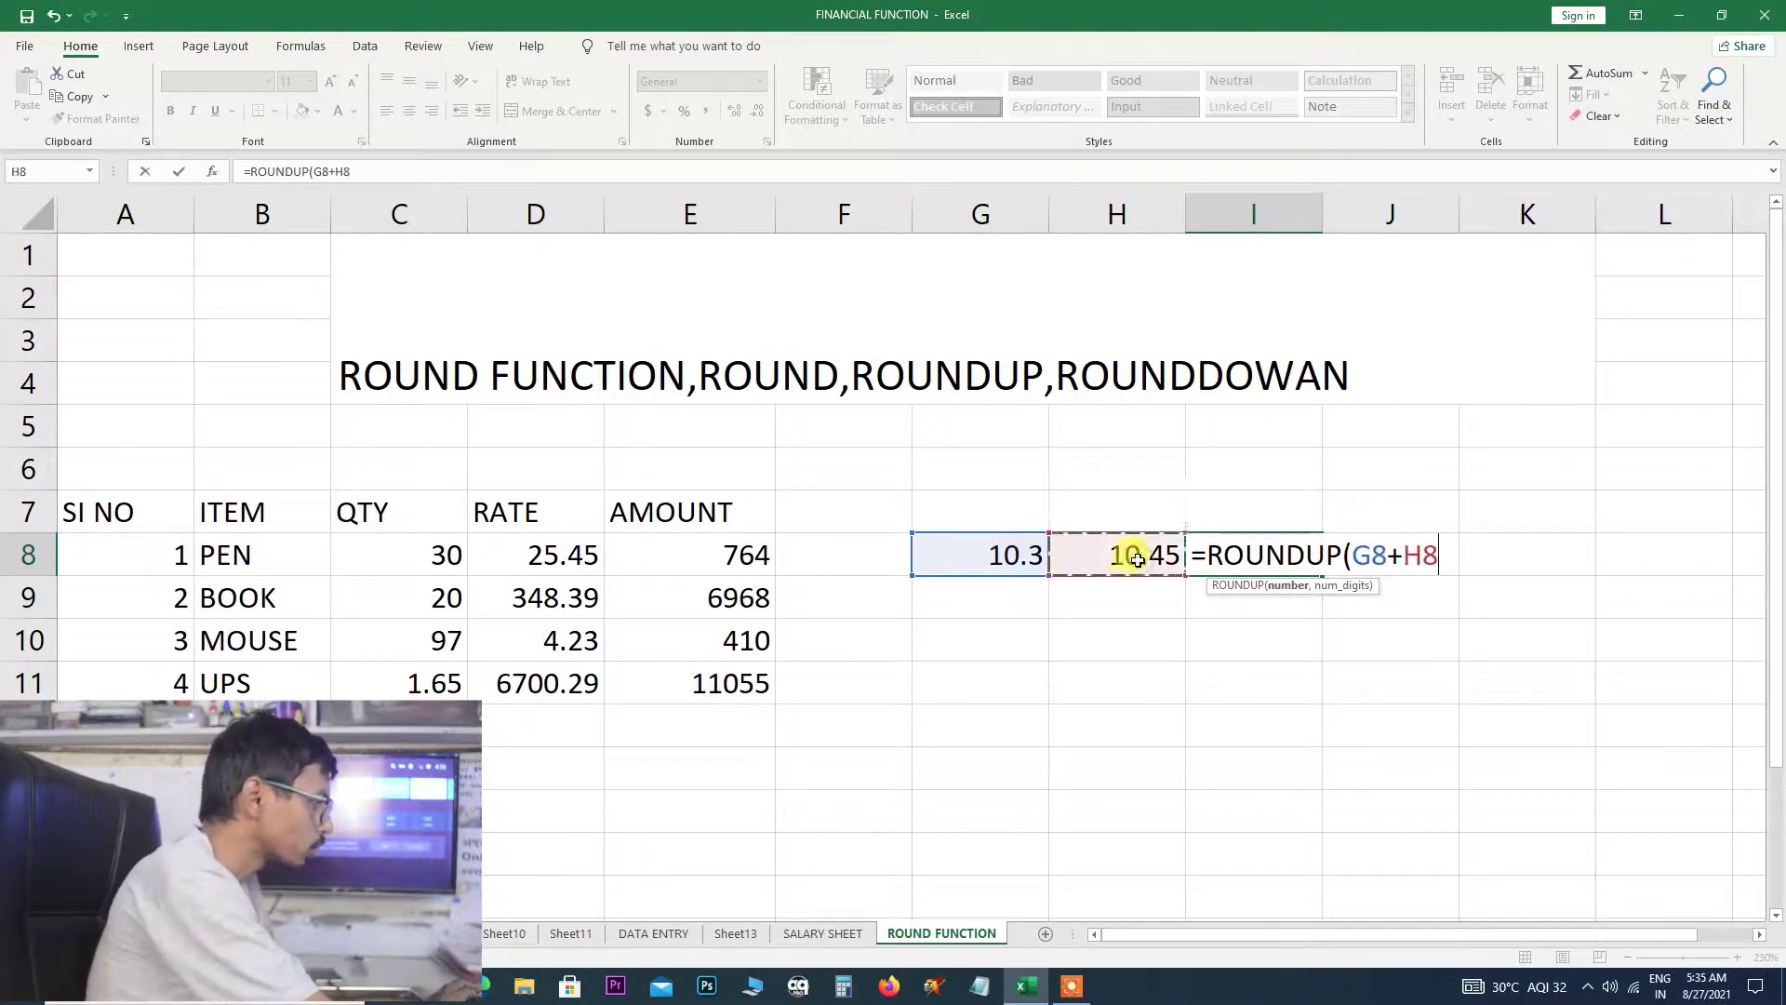
pyautogui.write(',0')
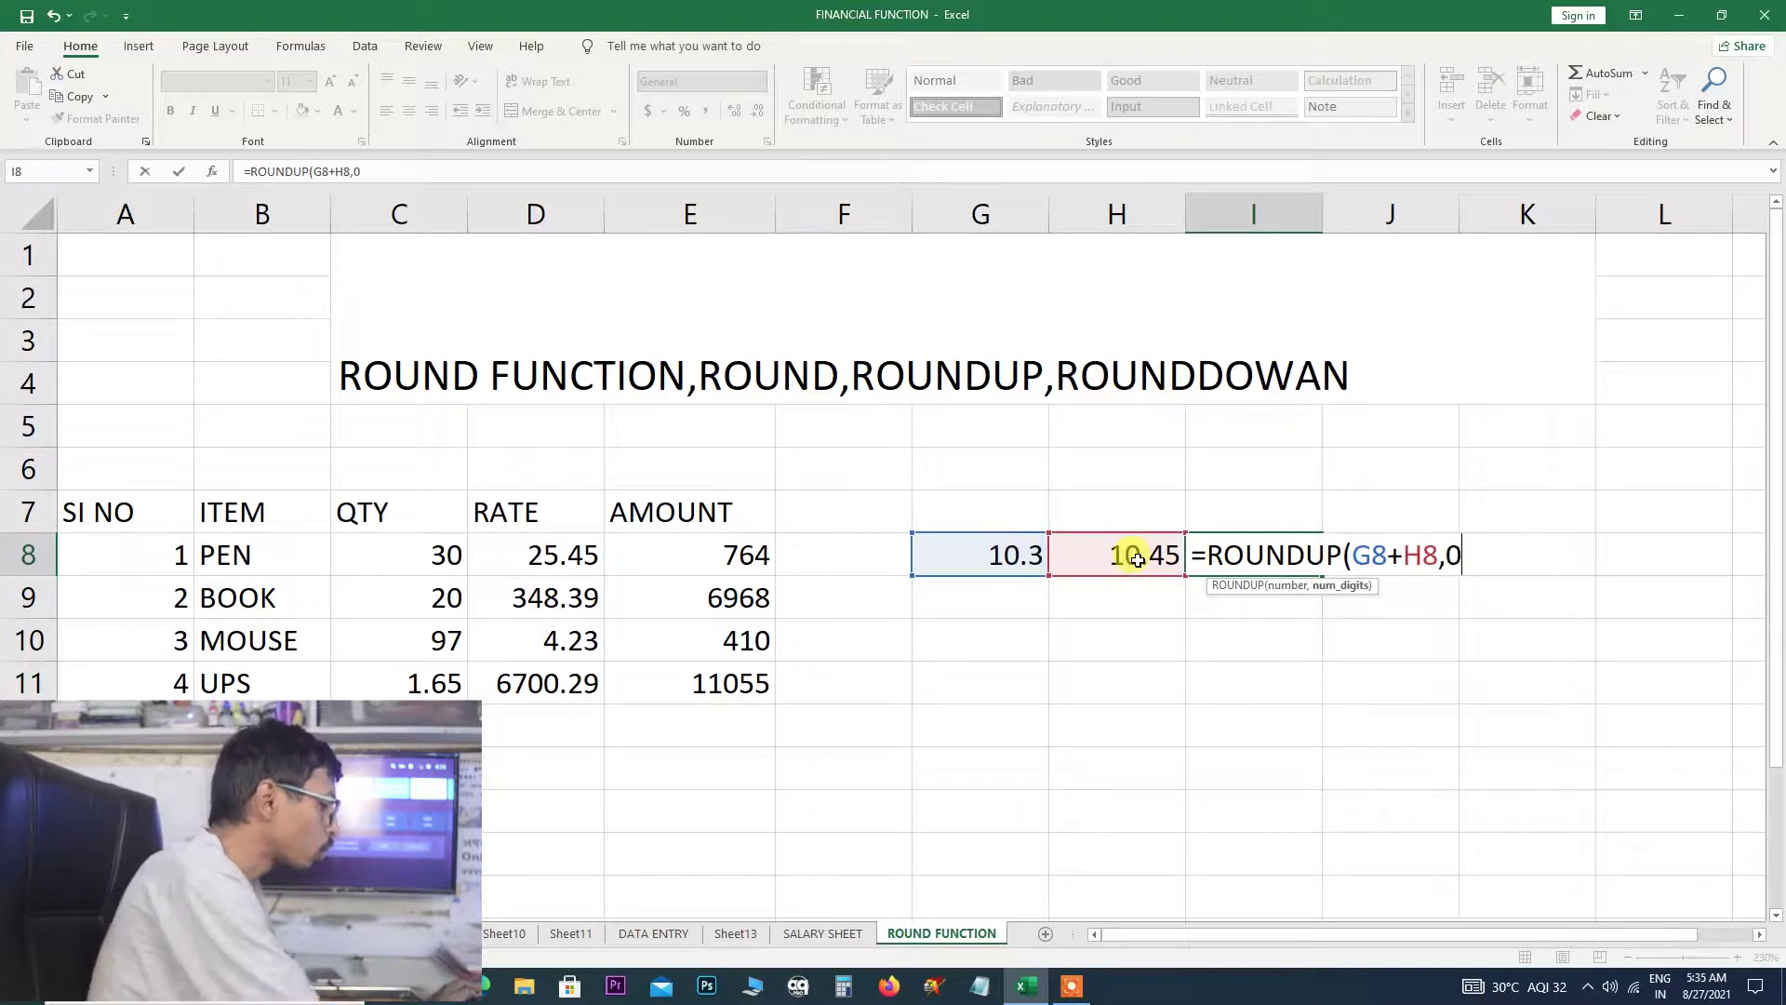
pyautogui.write(')')
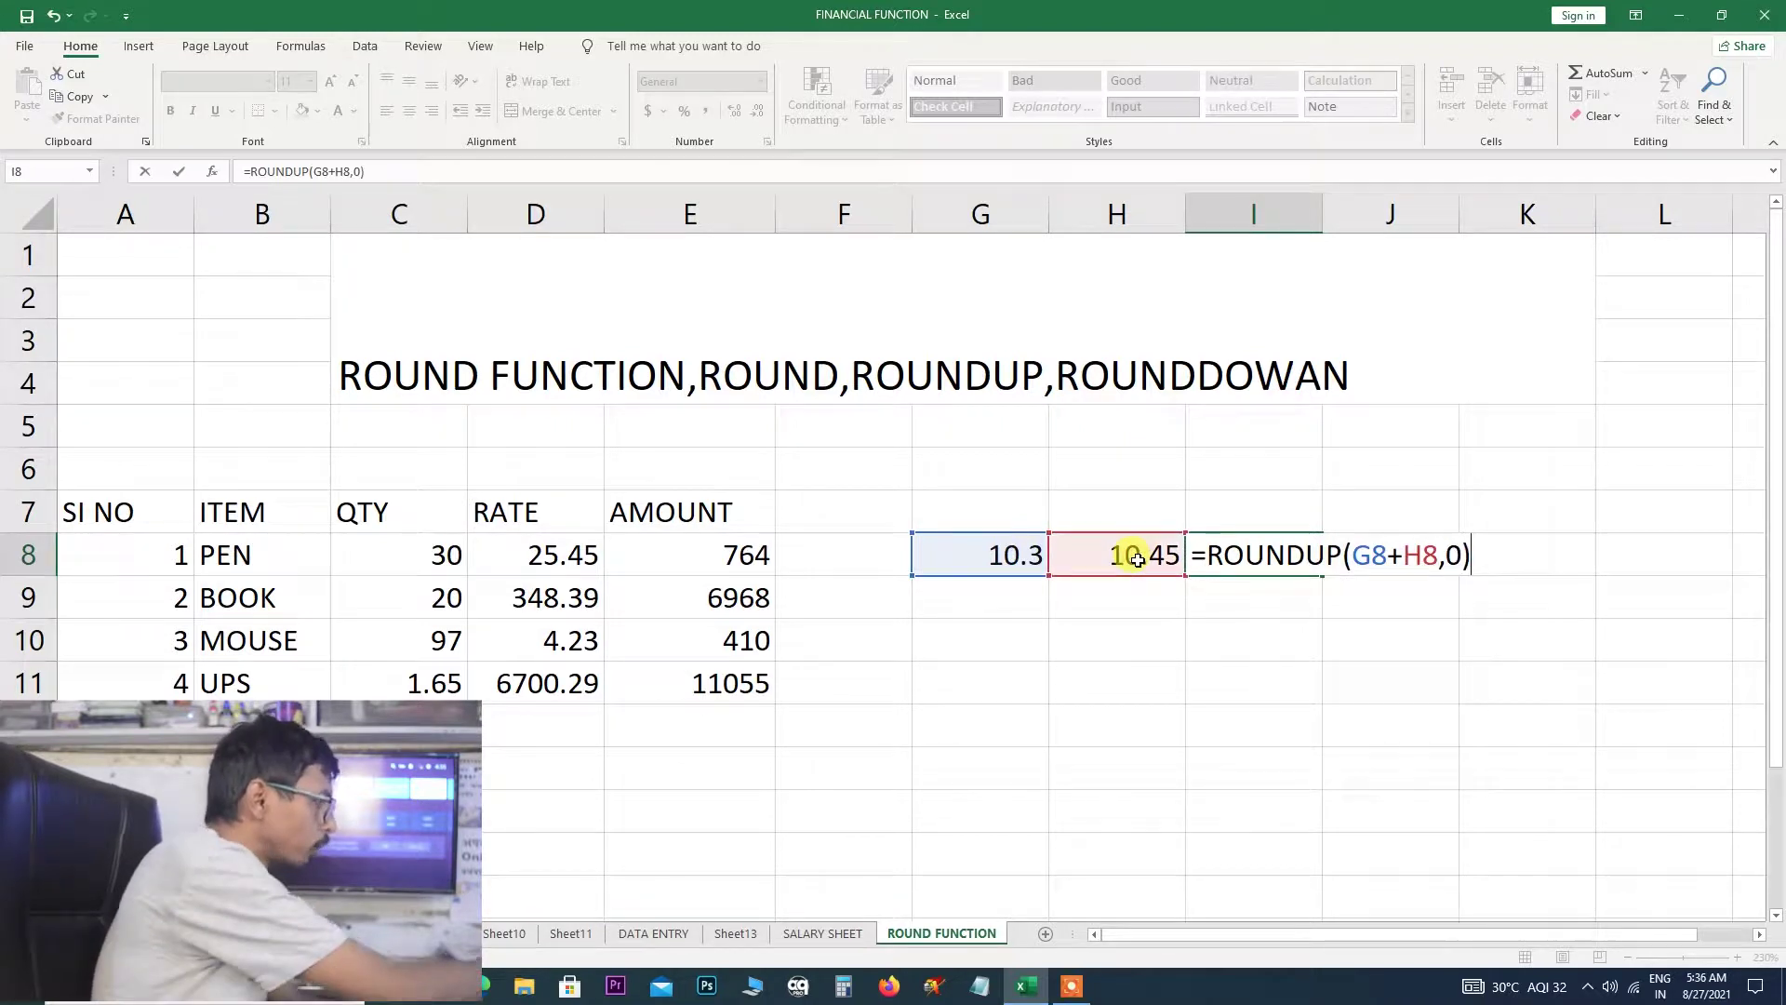
pyautogui.press('Return')
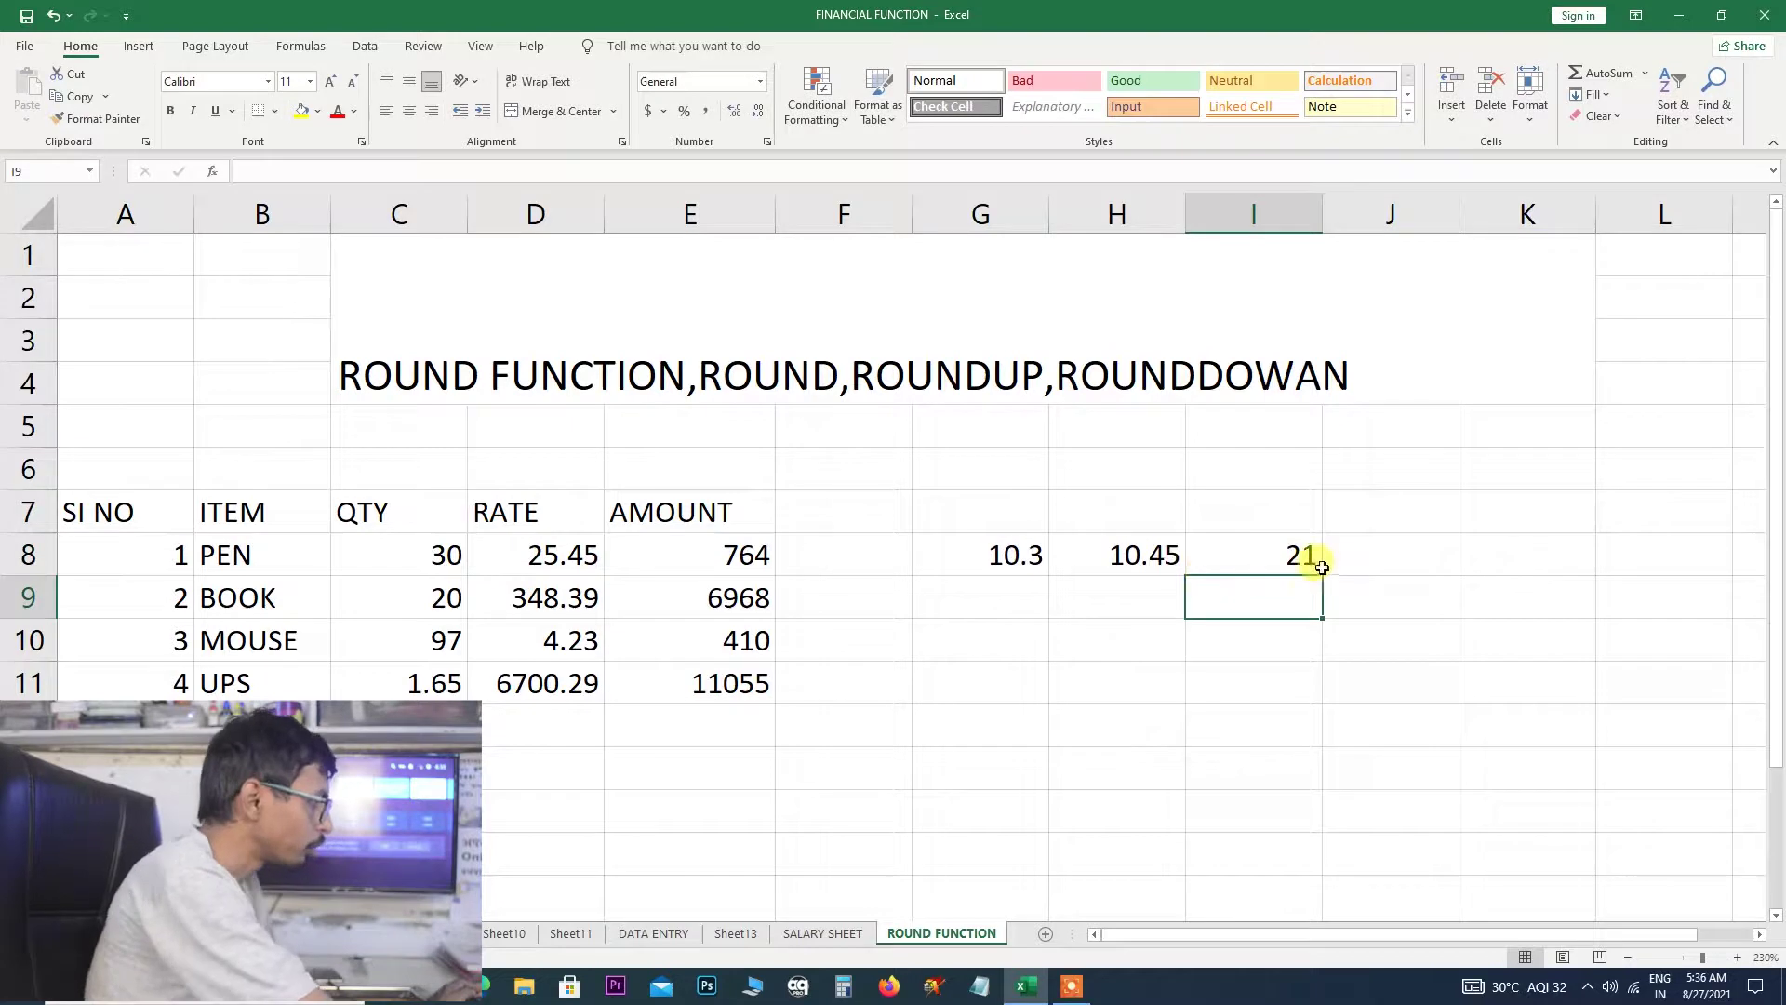
pyautogui.click(1302, 555)
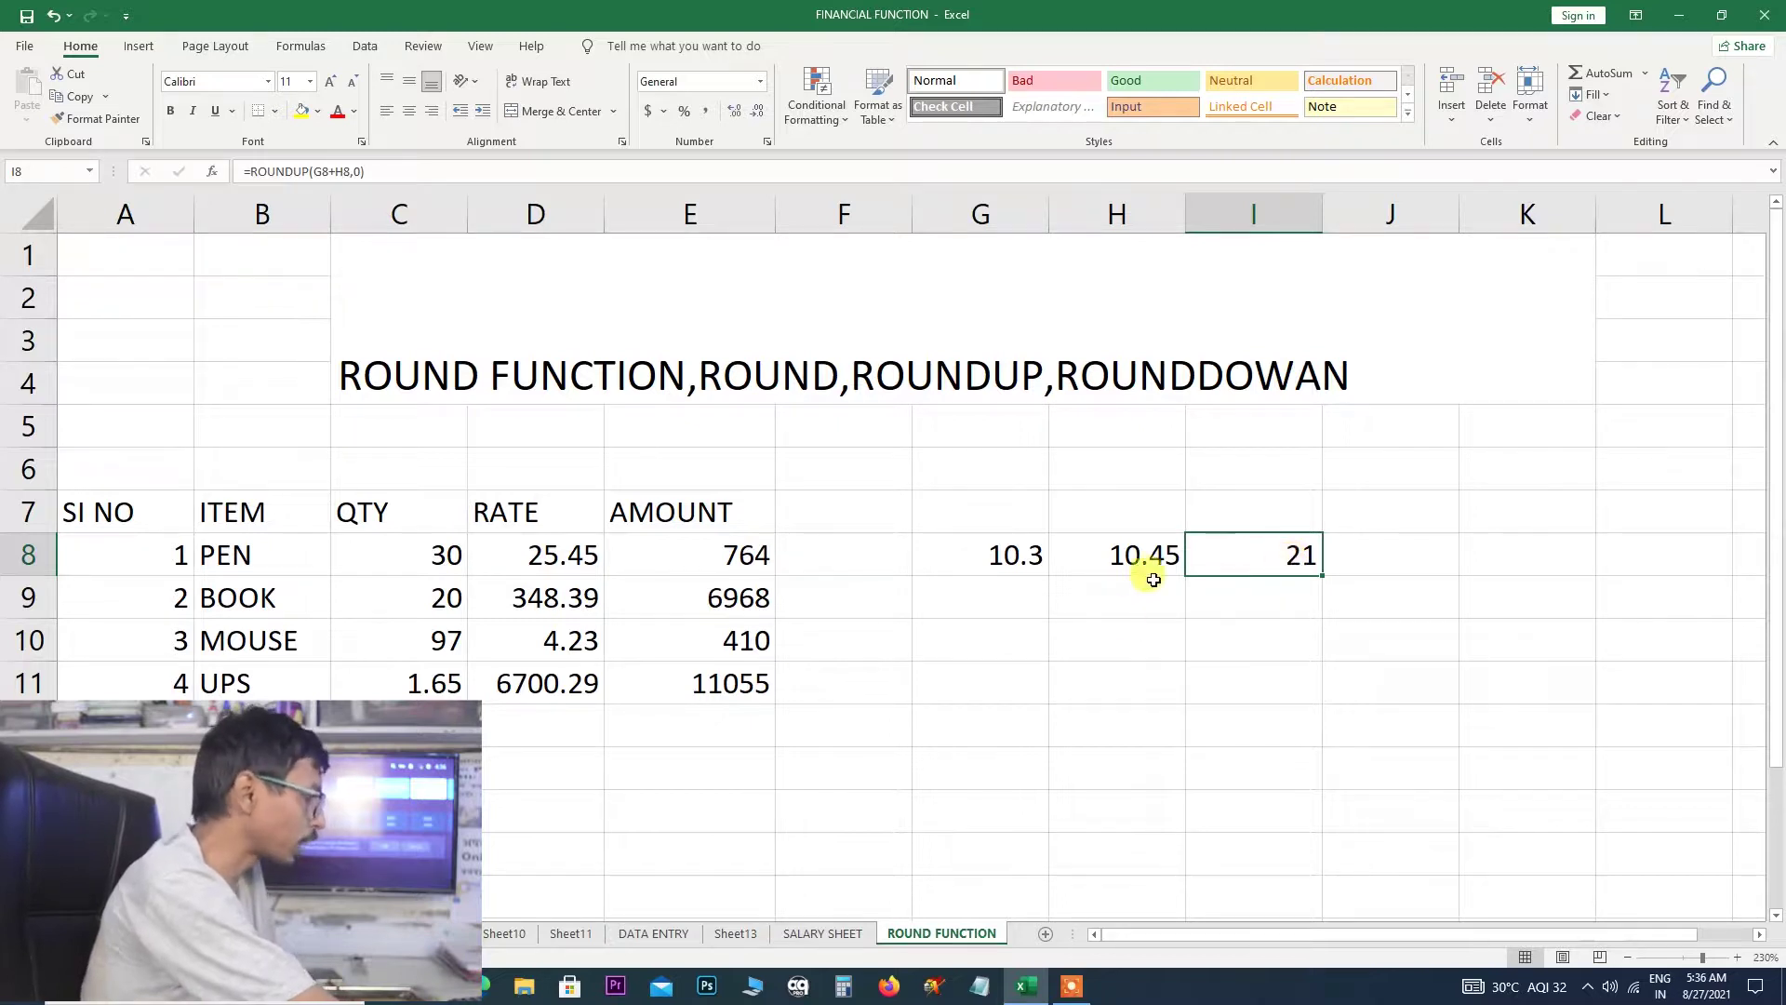
# Pick G9 for the second sample pair 10.4 and 10.5, then start an =RO formula
pyautogui.click(998, 592)
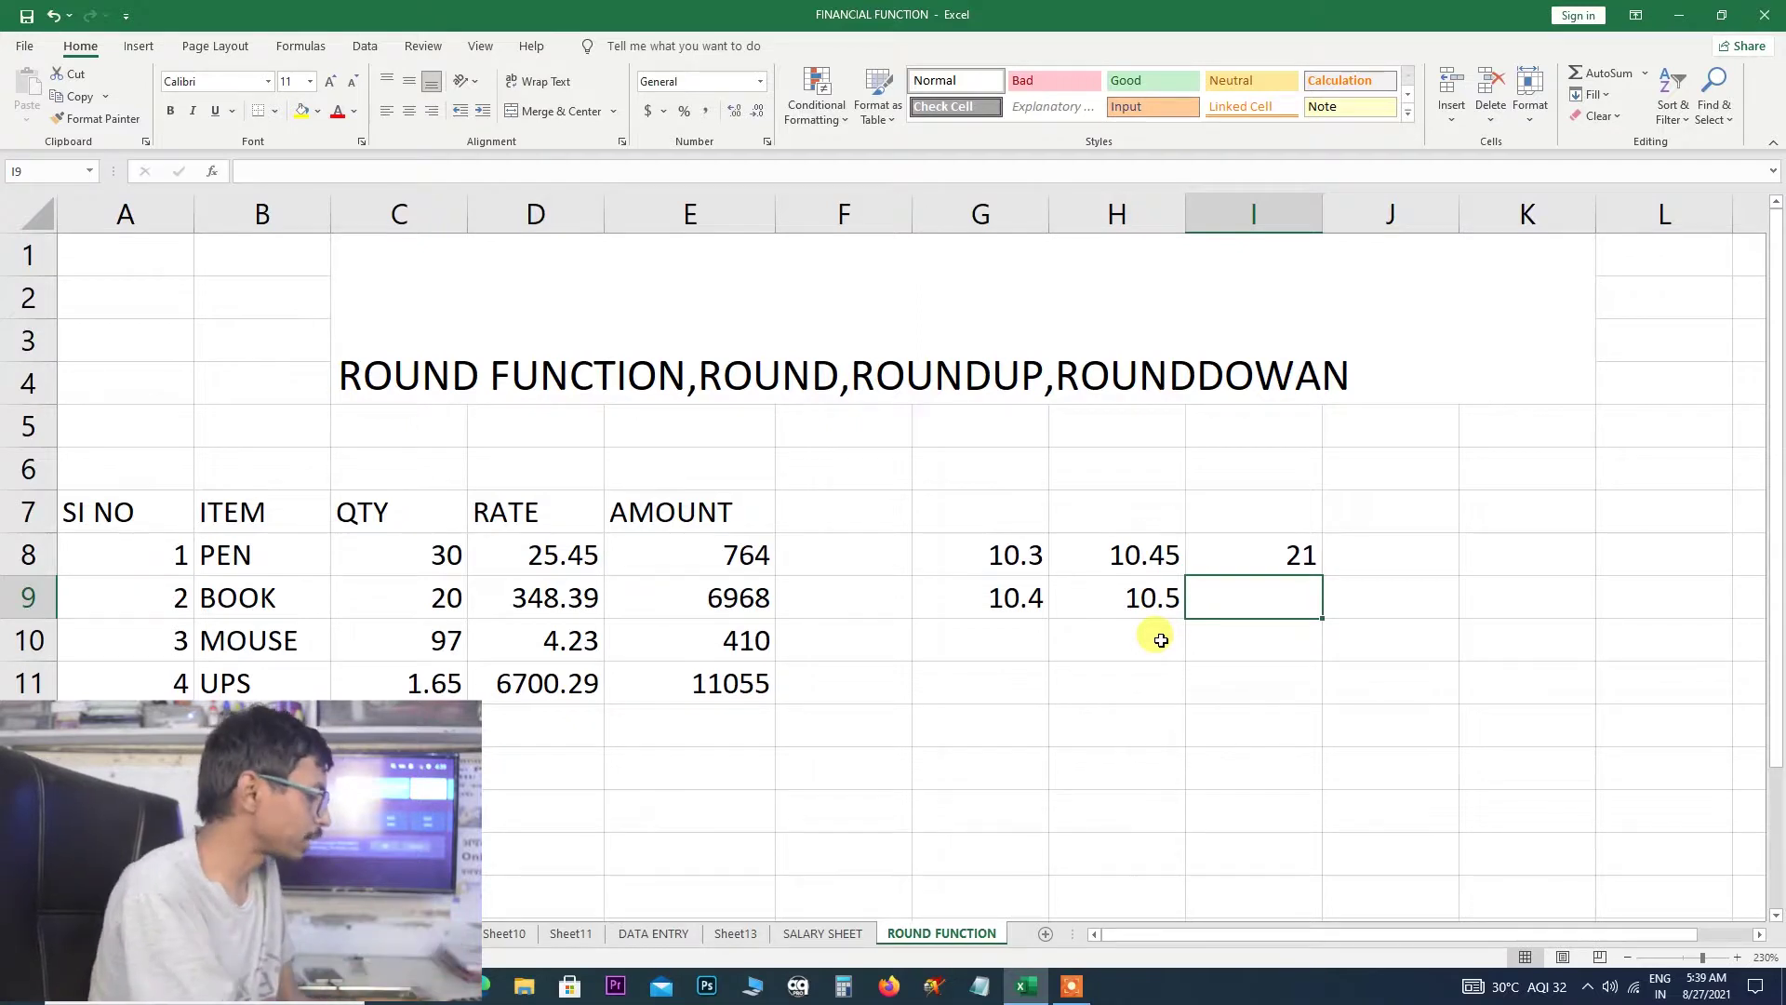
pyautogui.write('=')
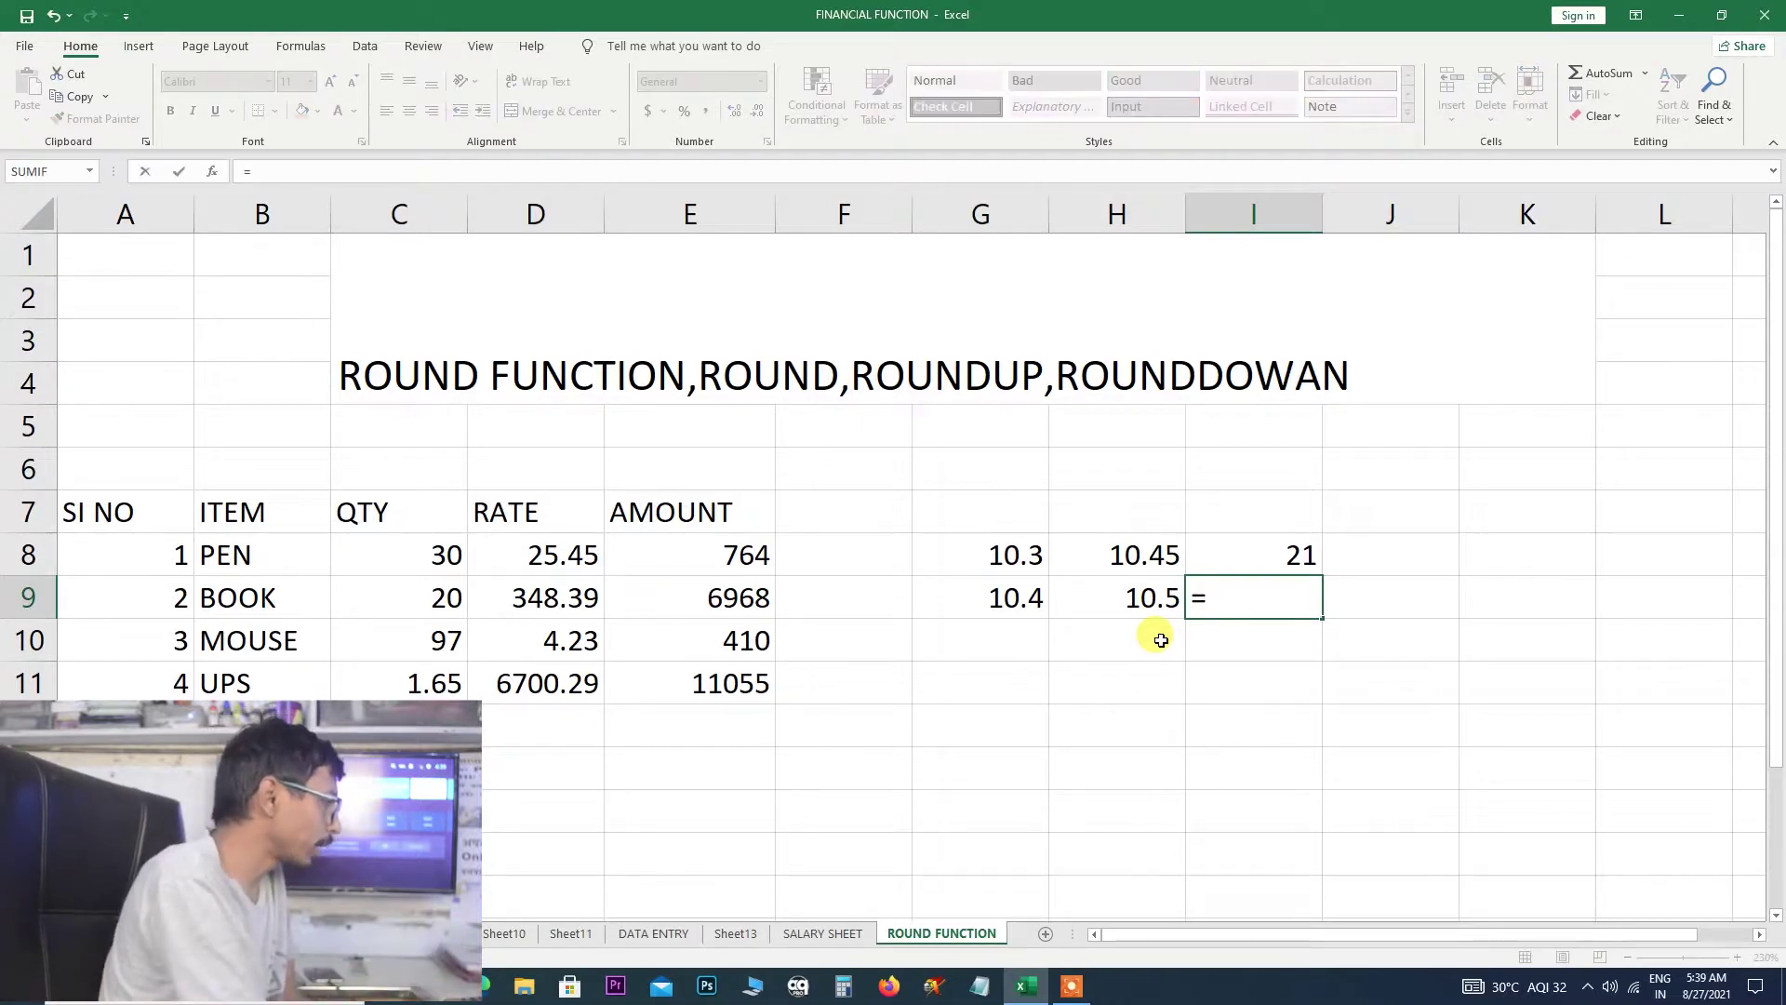
pyautogui.write('RO')
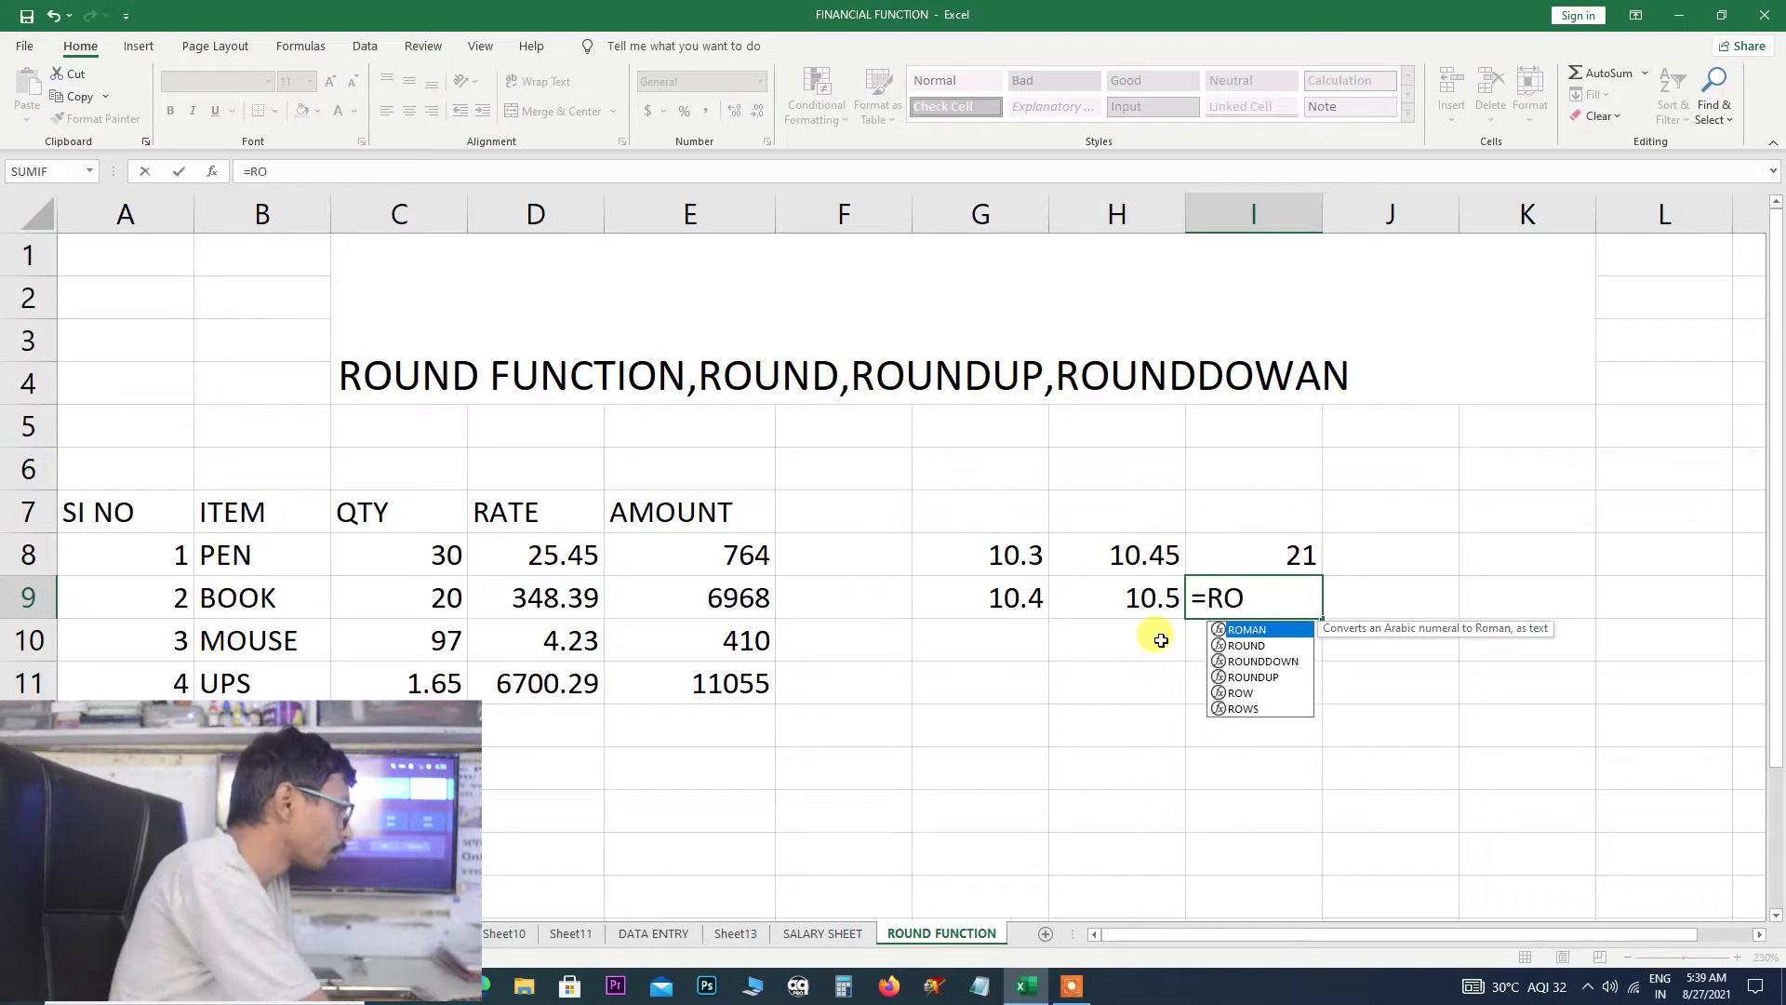
# Complete I9's formula as =ROUNDDOWN(G9*H9,0), which returns 109
pyautogui.doubleClick(1261, 662)
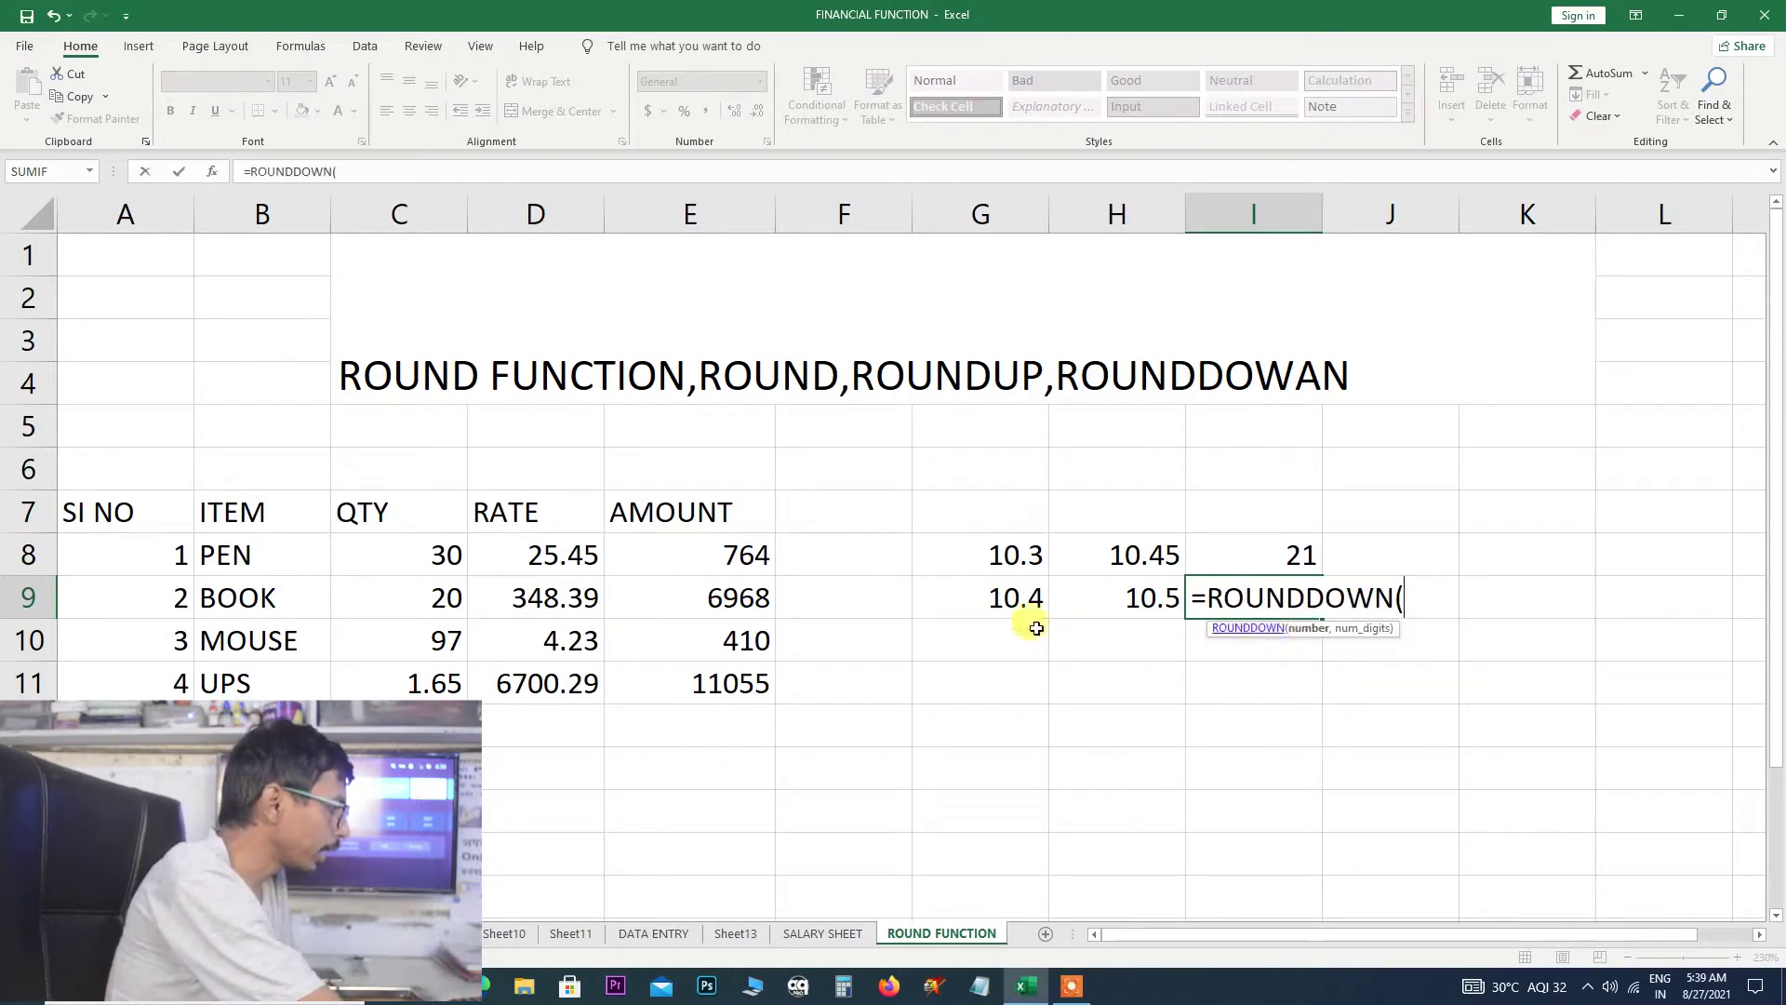
pyautogui.click(997, 607)
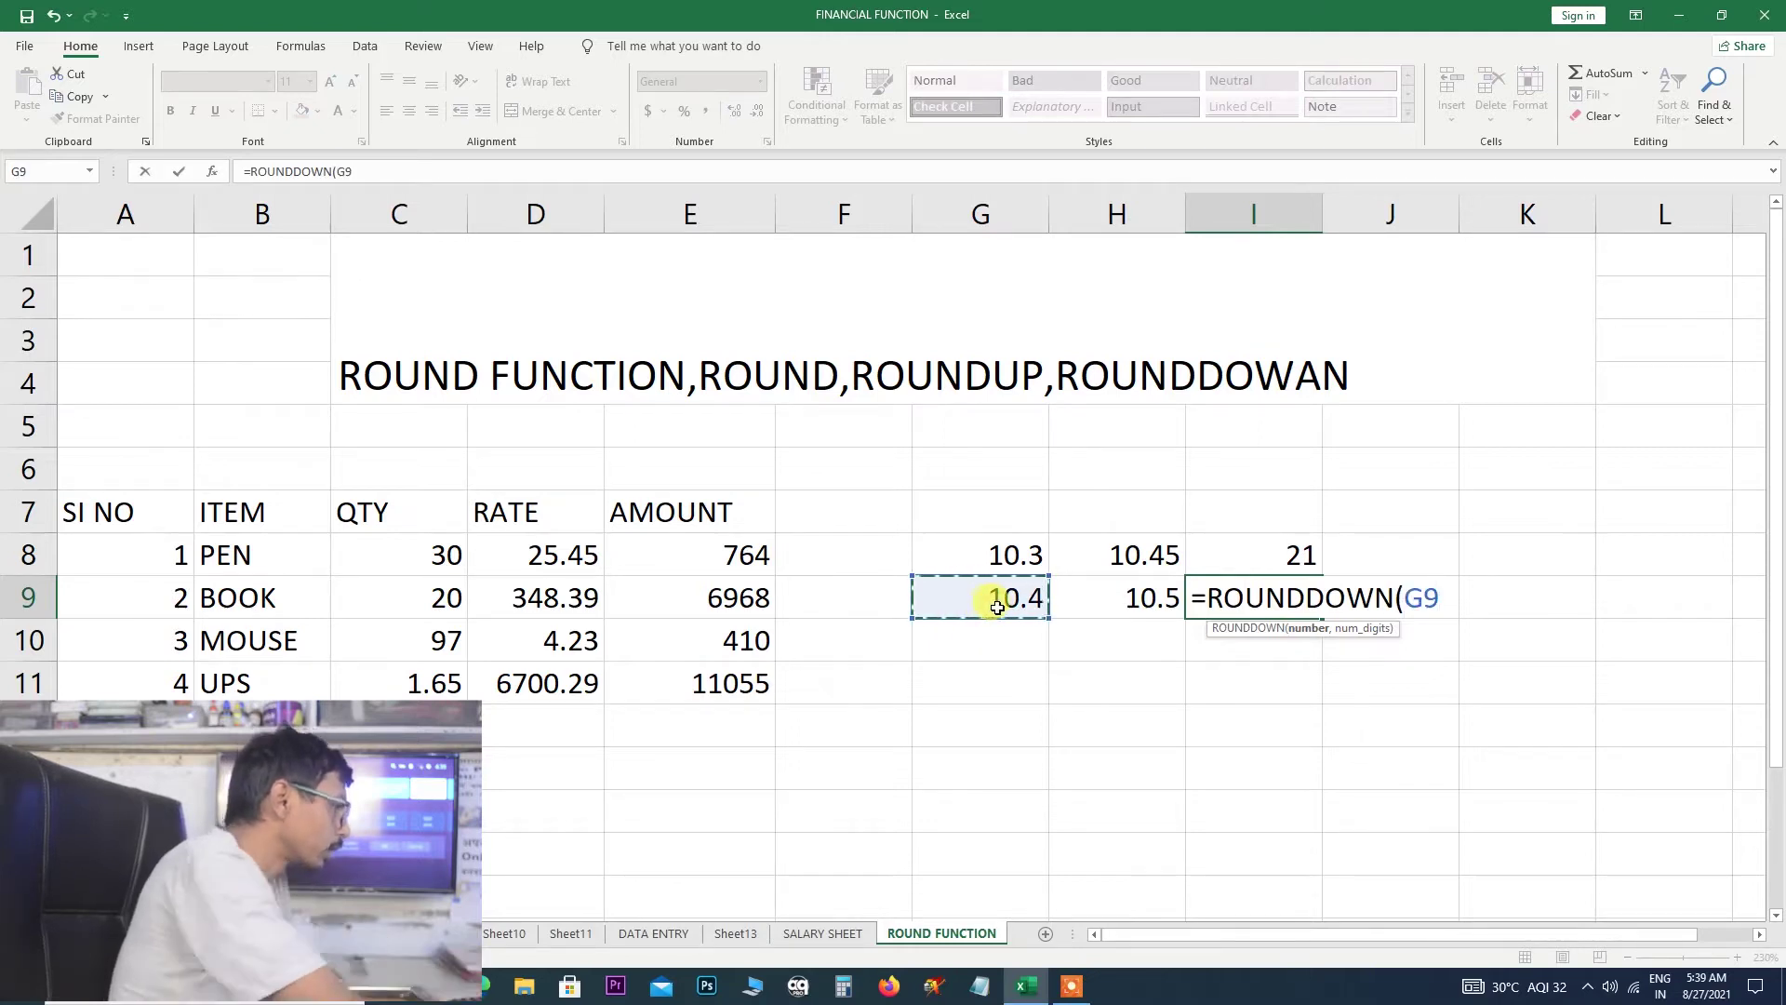
pyautogui.write('*')
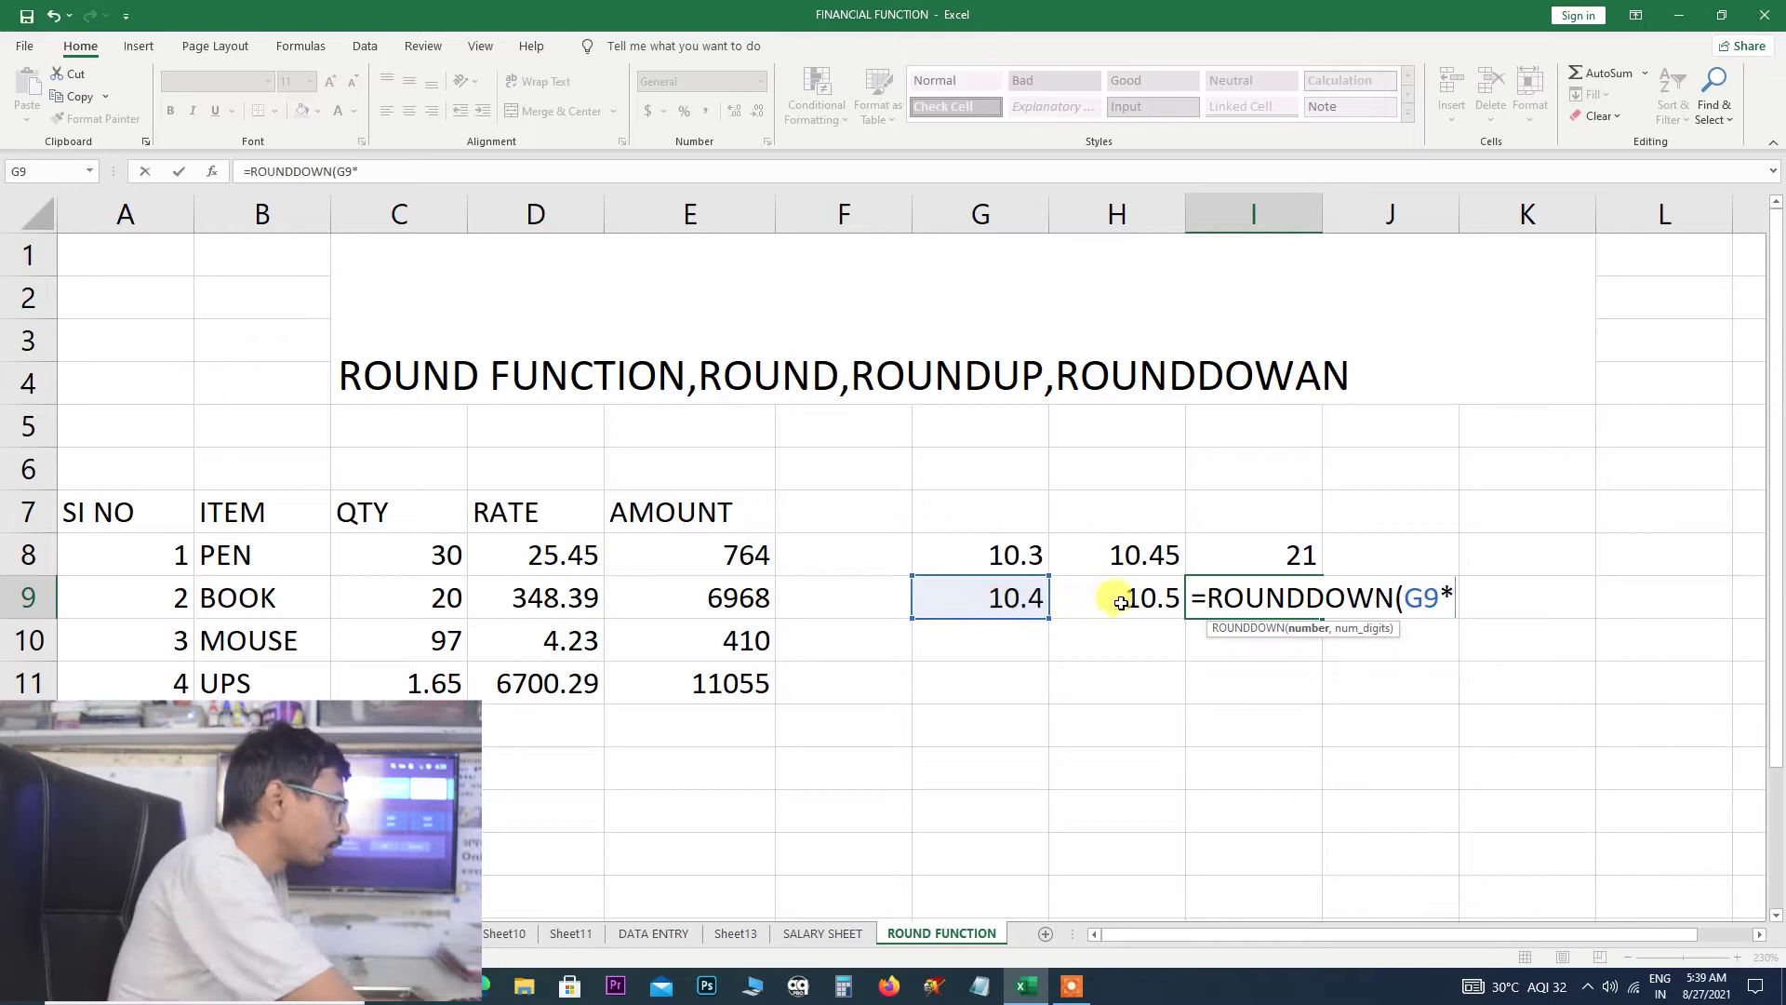
pyautogui.click(1143, 598)
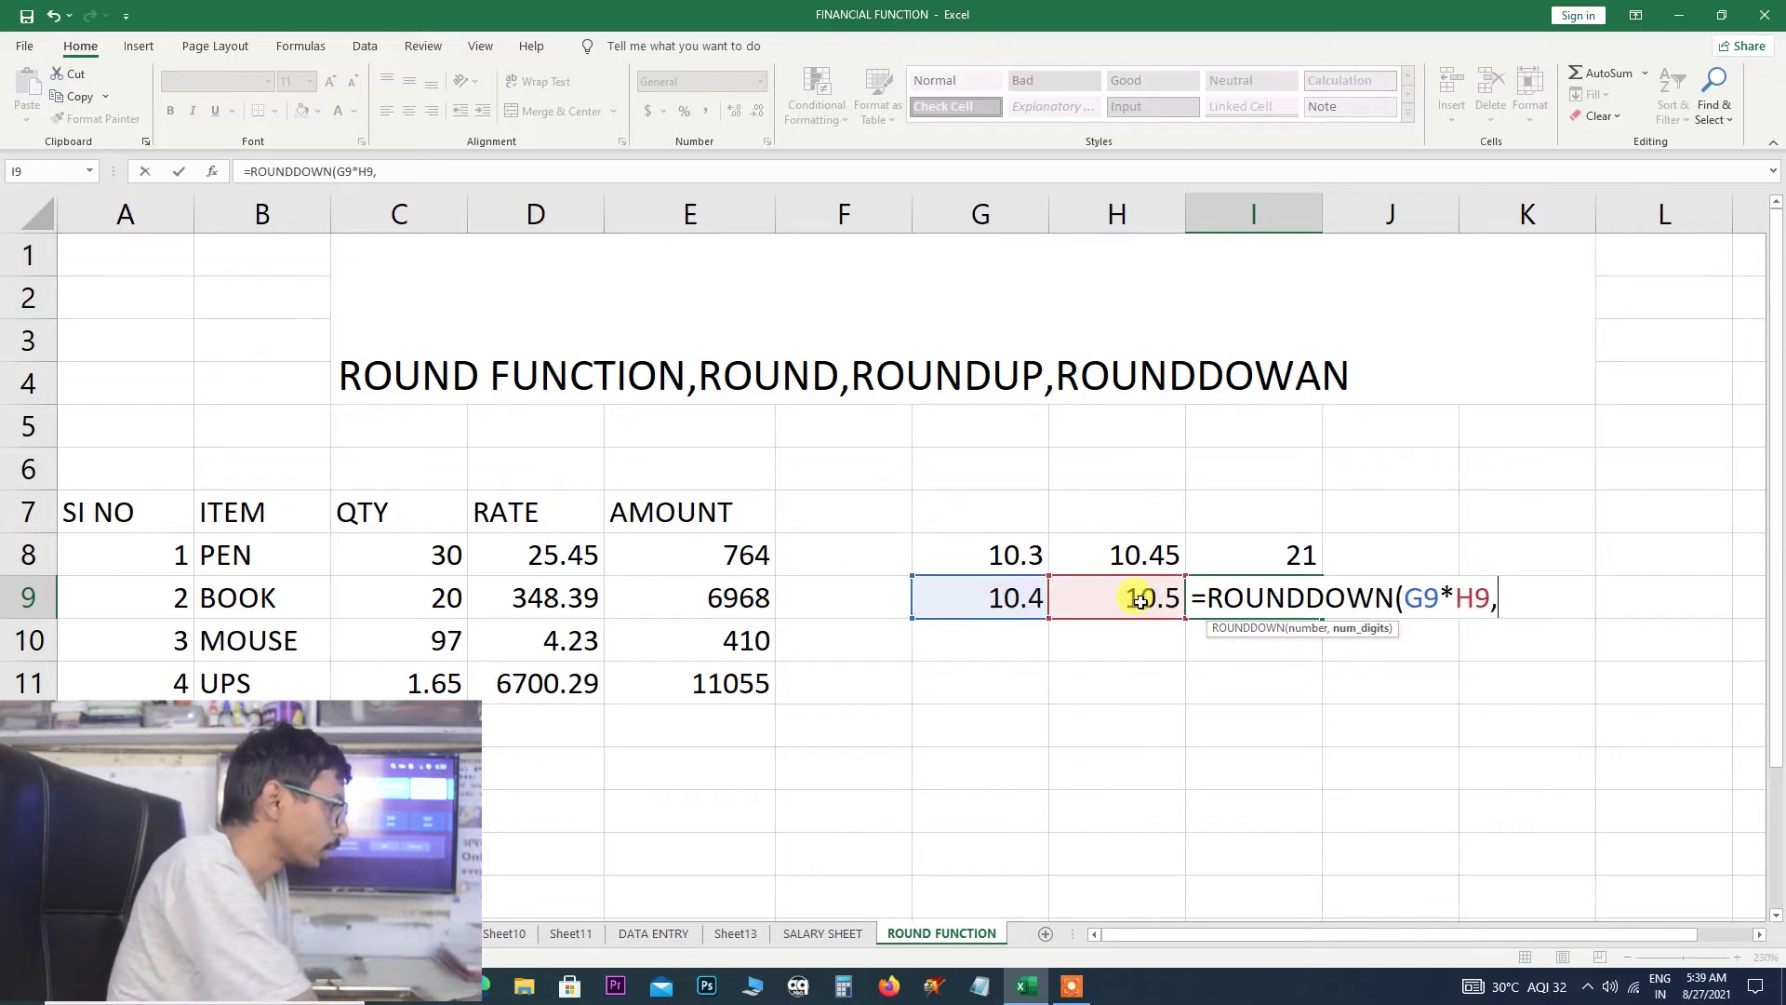
pyautogui.write('0')
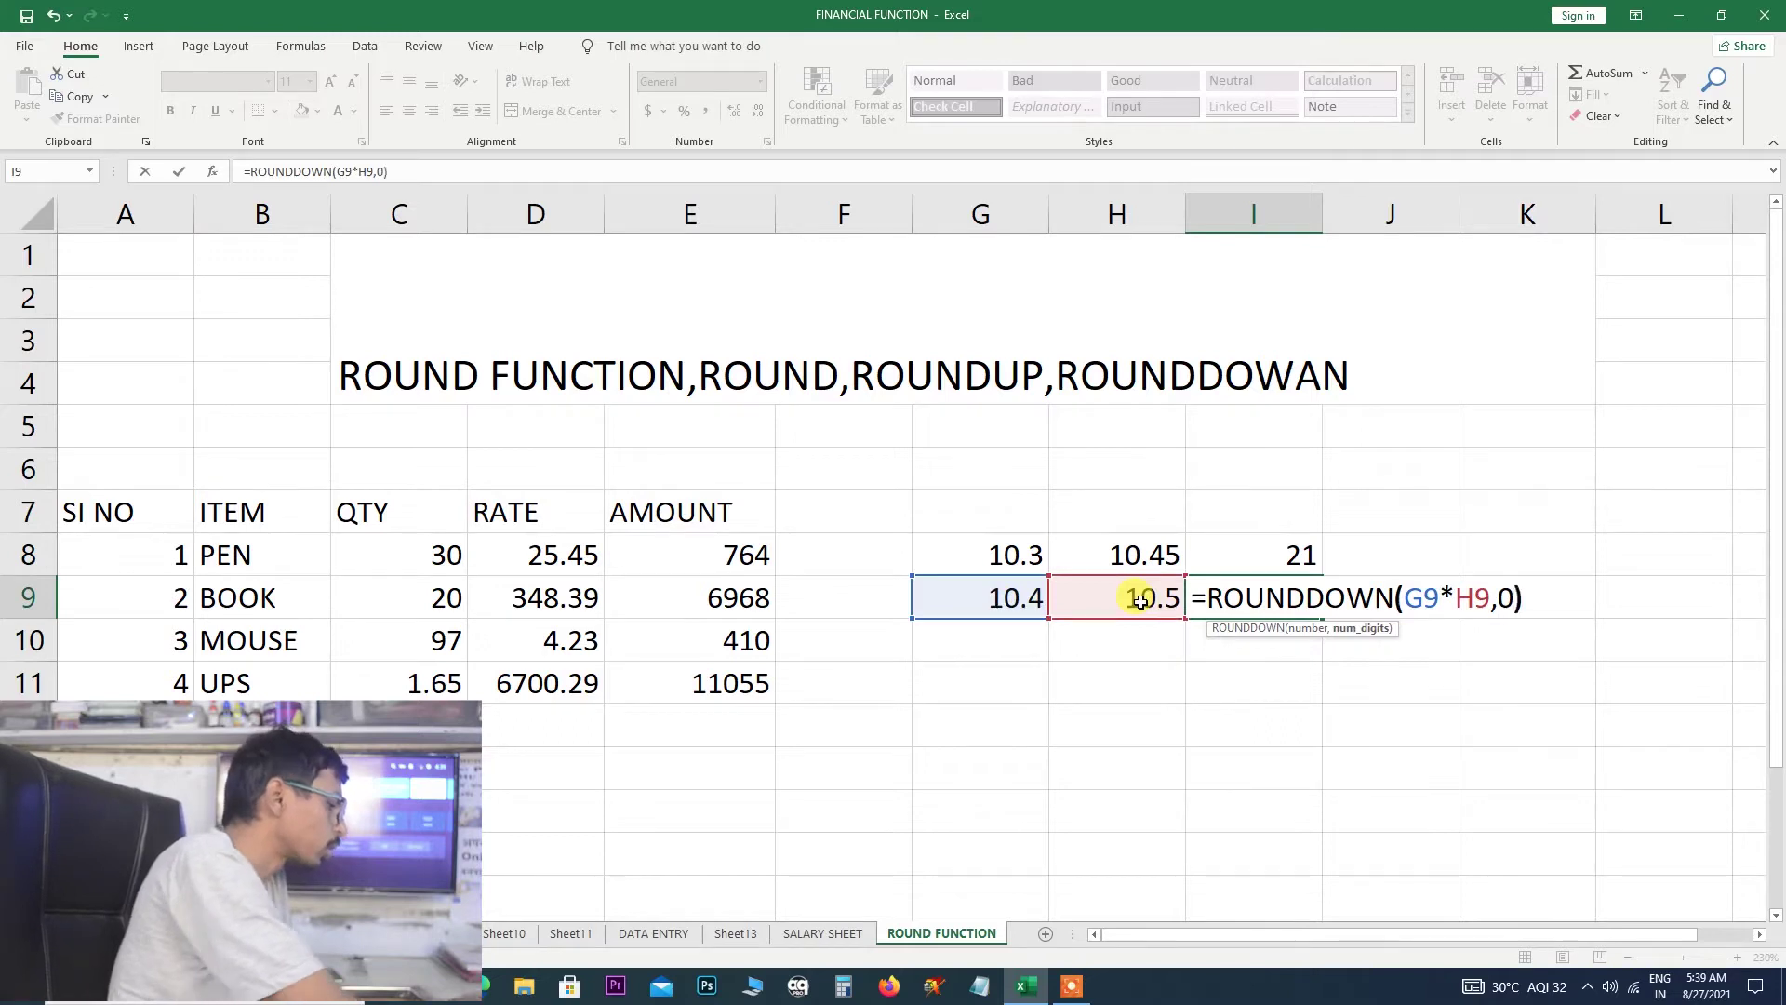
pyautogui.press('Return')
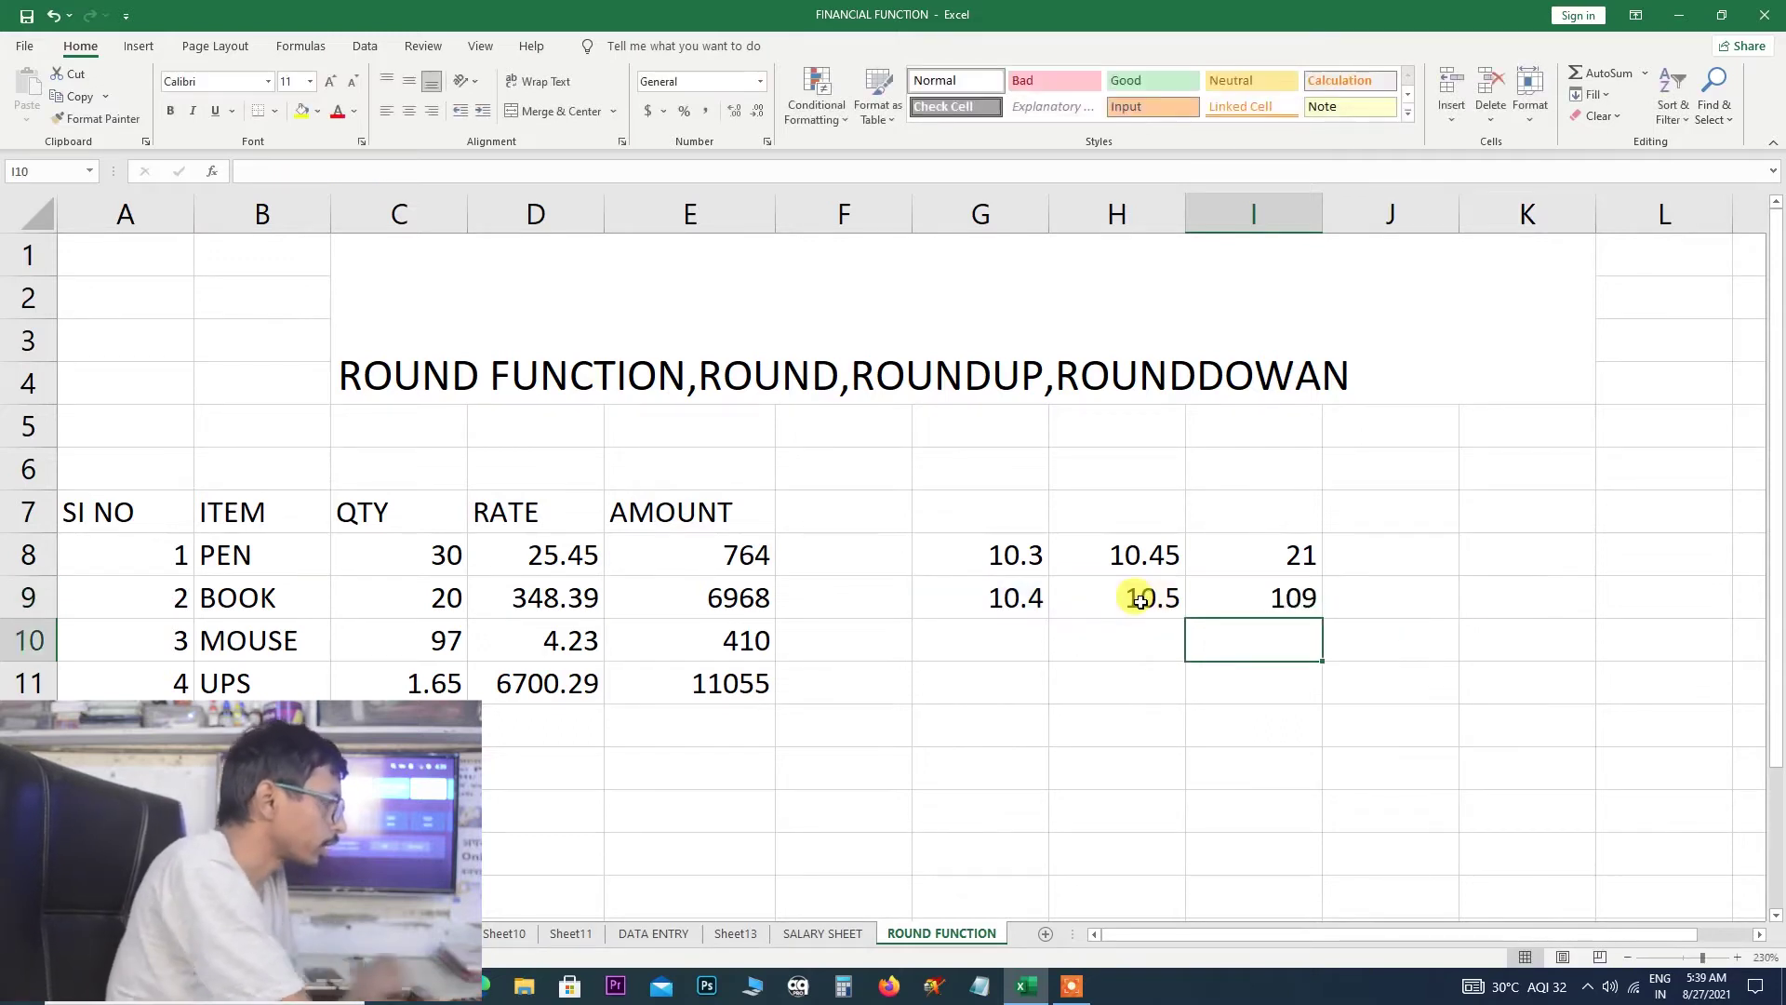
pyautogui.click(1243, 591)
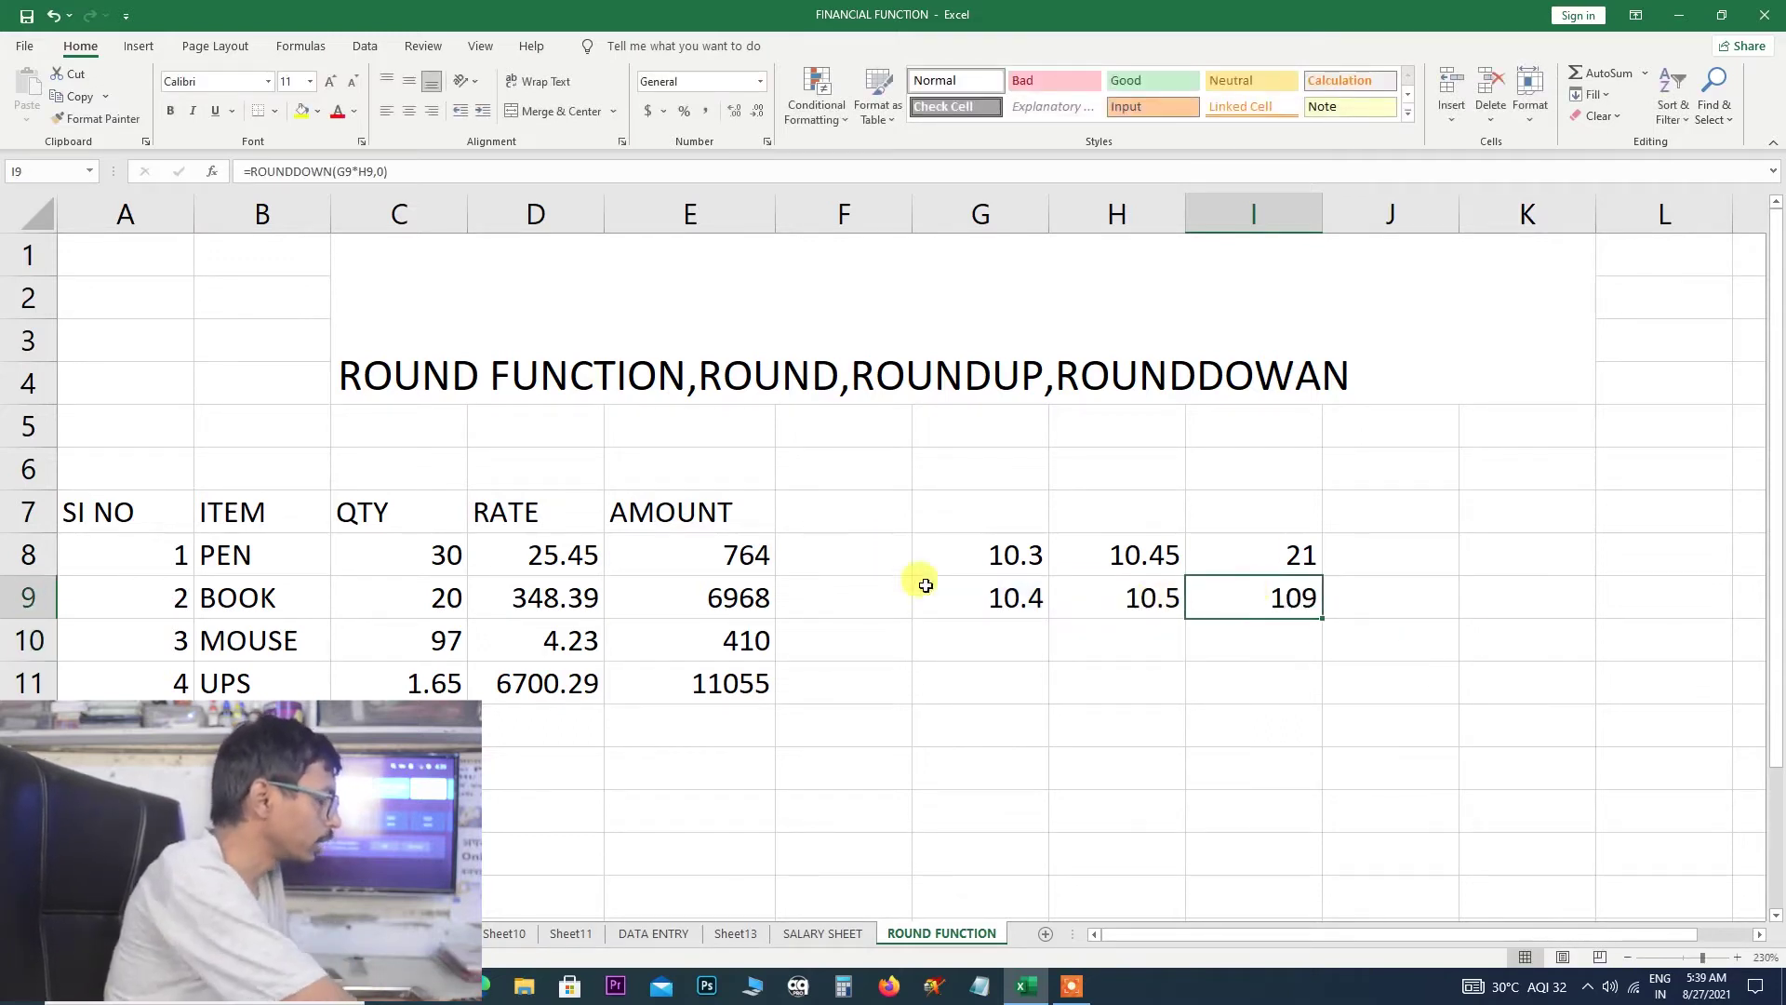